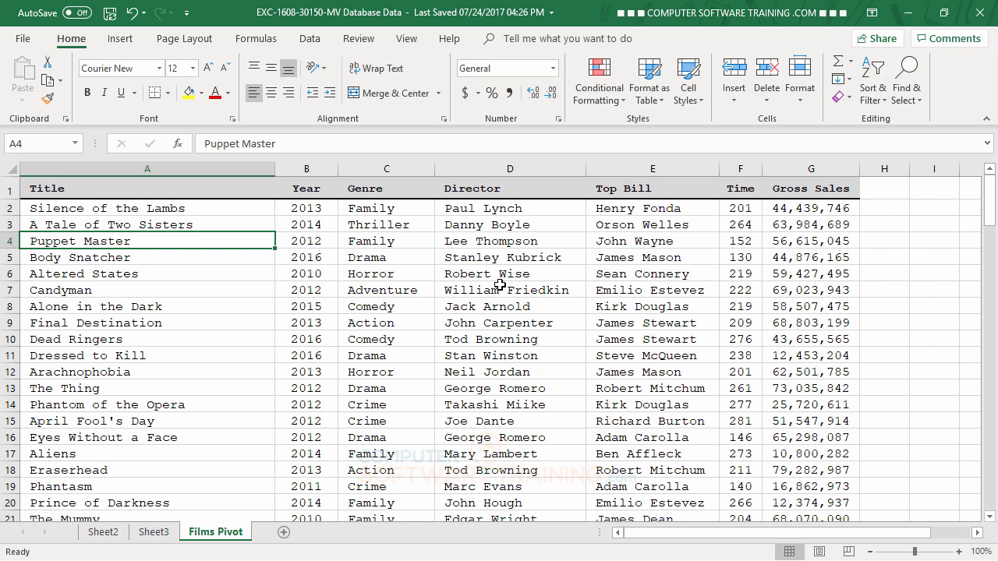
Step: Create a PivotTable on a new worksheet from the Films Pivot data range A1:G136
{"action": "left_click", "coordinate": [122, 41]}
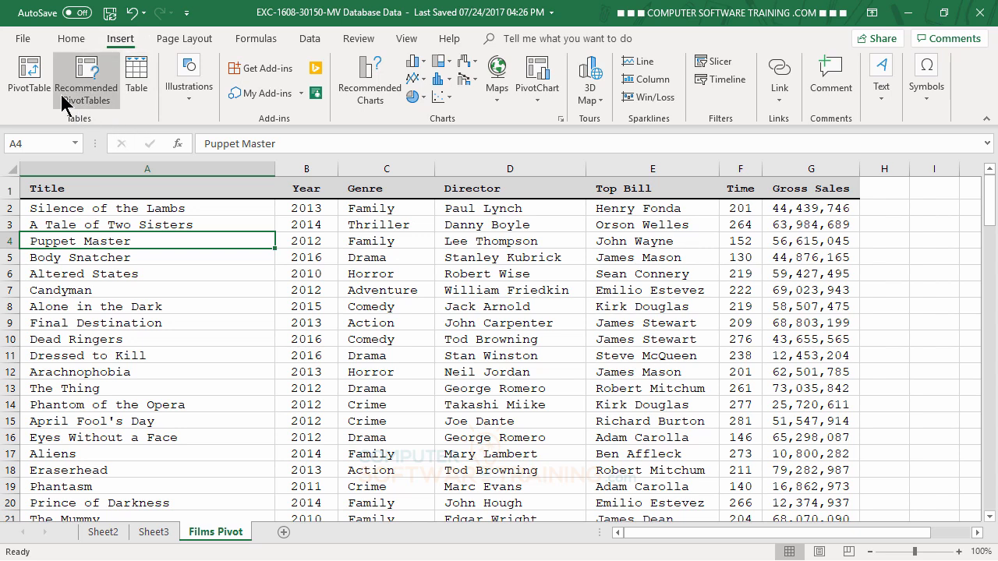
{"action": "left_click", "coordinate": [42, 79]}
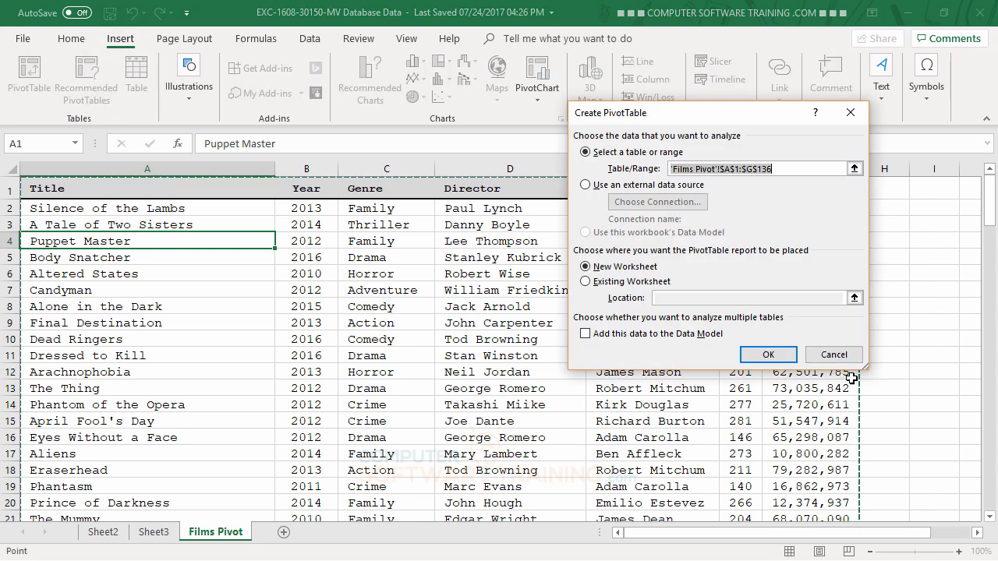
{"action": "left_click", "coordinate": [754, 354]}
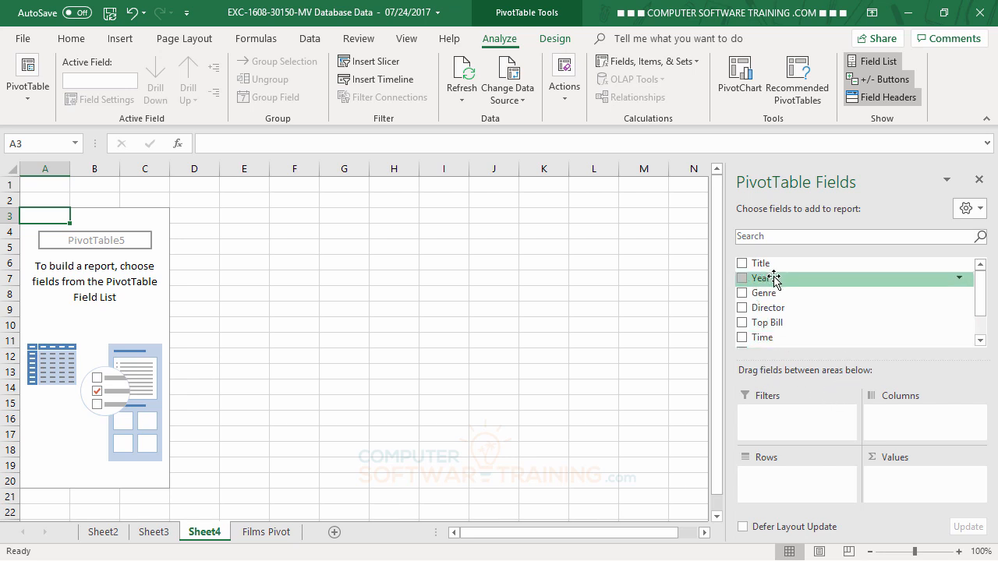
Step: Add Year and then Genre to the PivotTable rows, and Gross Sales to its values
{"action": "left_click_drag", "start_coordinate": [774, 279], "coordinate": [763, 481]}
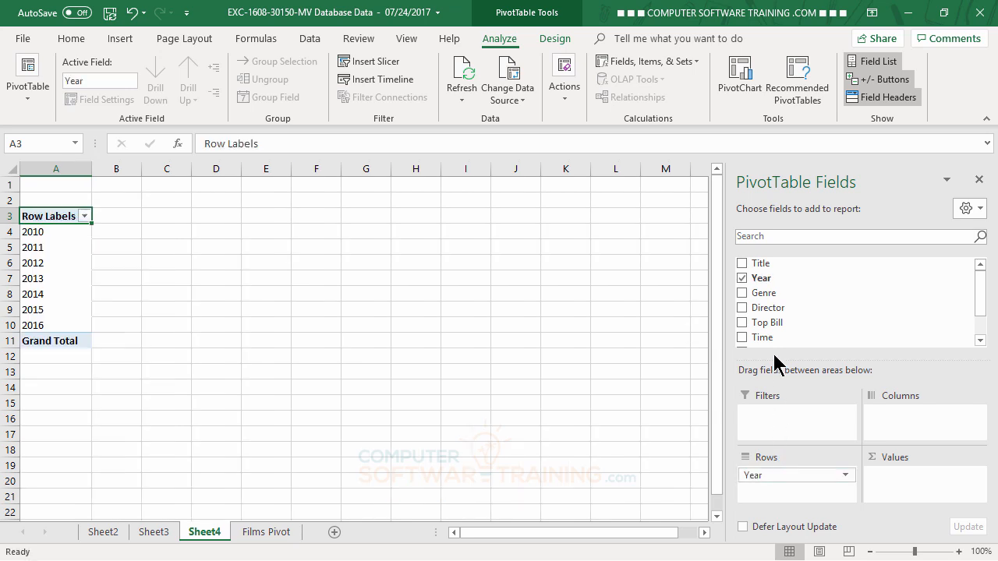
{"action": "left_click_drag", "start_coordinate": [774, 297], "coordinate": [784, 493]}
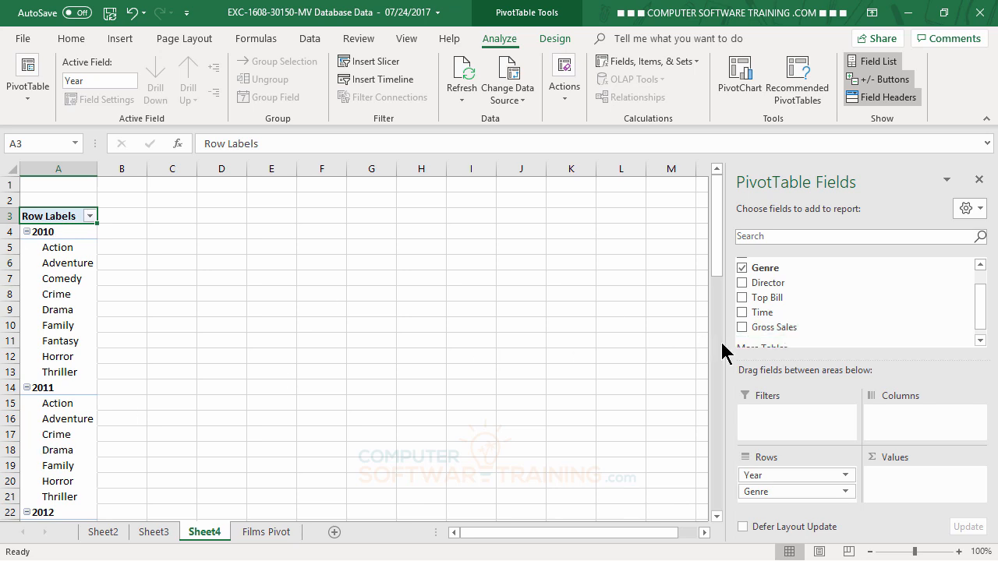
{"action": "left_click_drag", "start_coordinate": [772, 329], "coordinate": [918, 483]}
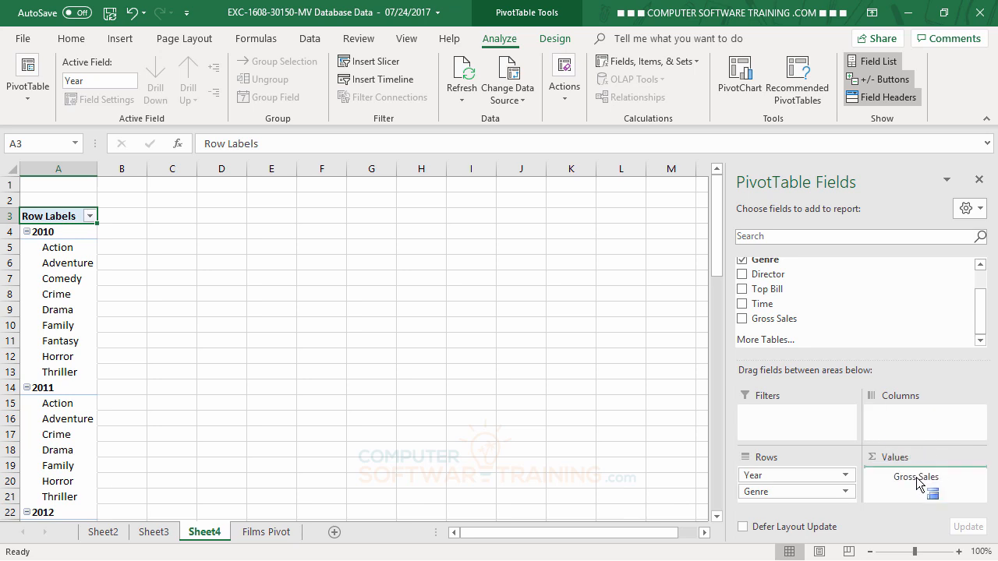
{"action": "left_click_drag", "start_coordinate": [918, 484], "coordinate": [914, 479]}
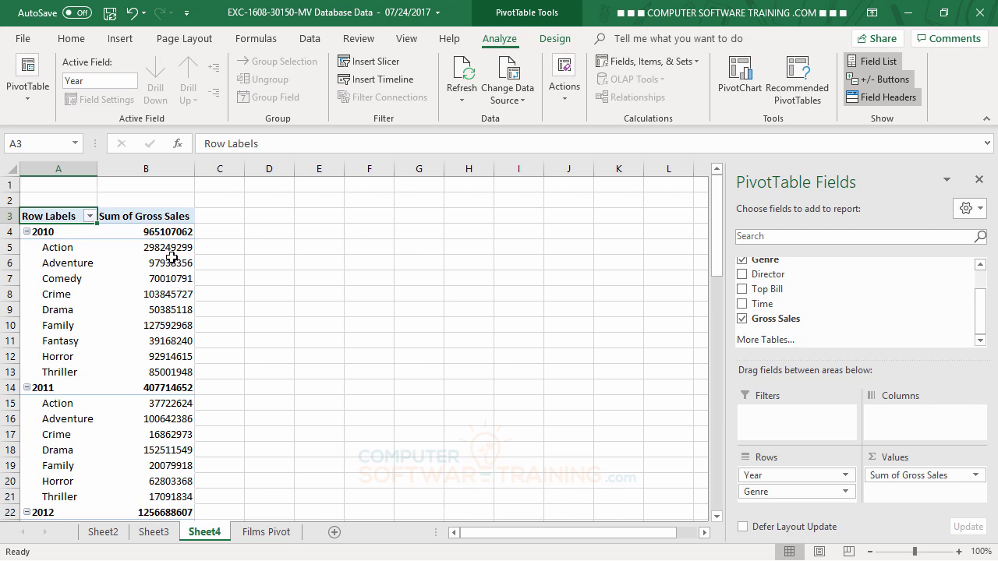
Step: Compare the individual genre sales with their parent year totals for 2010 and 2011
{"action": "left_click_drag", "start_coordinate": [171, 248], "coordinate": [180, 372]}
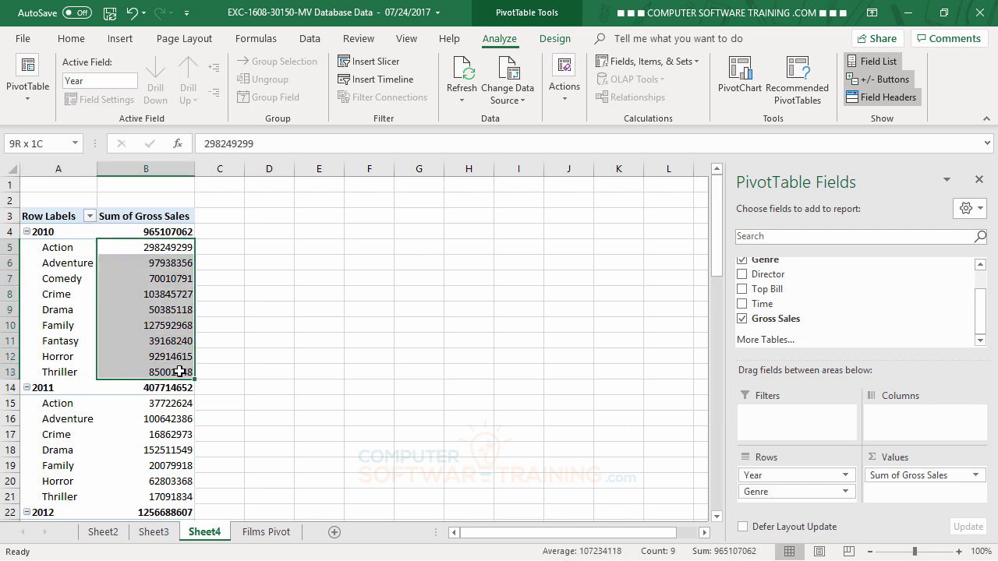
{"action": "left_click", "coordinate": [164, 231]}
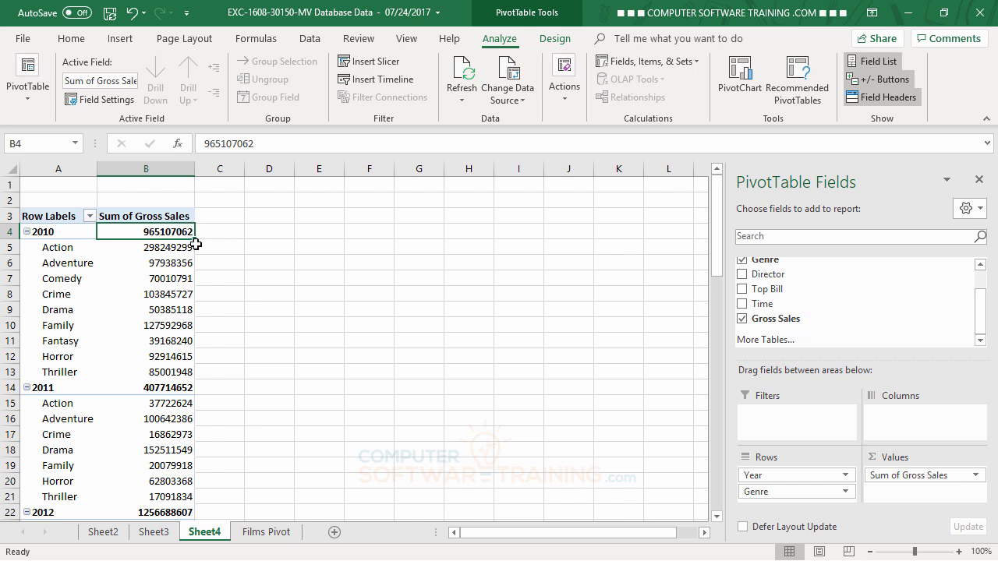
{"action": "left_click", "coordinate": [164, 248]}
{"action": "left_click", "coordinate": [167, 264]}
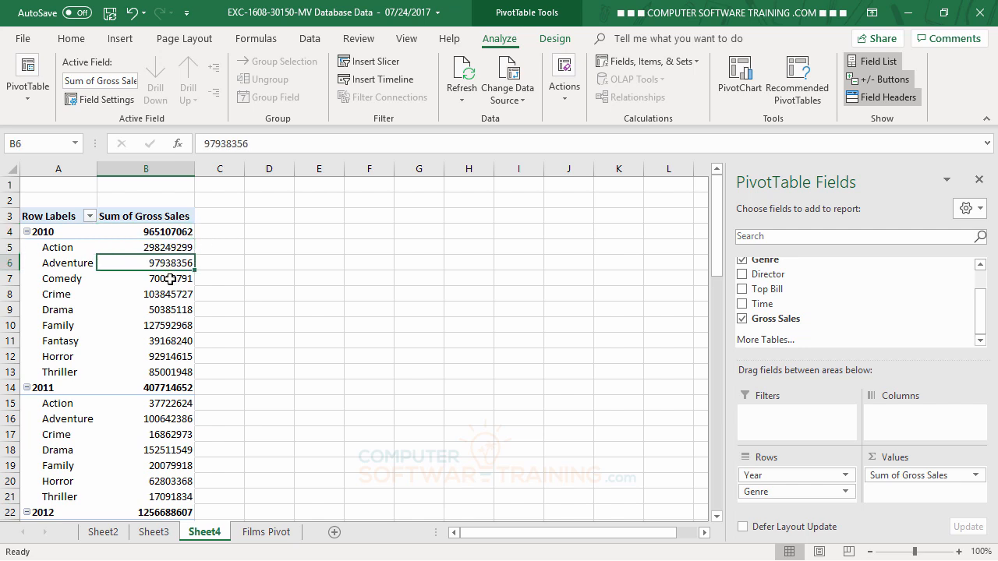
{"action": "left_click", "coordinate": [168, 279]}
{"action": "left_click", "coordinate": [173, 295]}
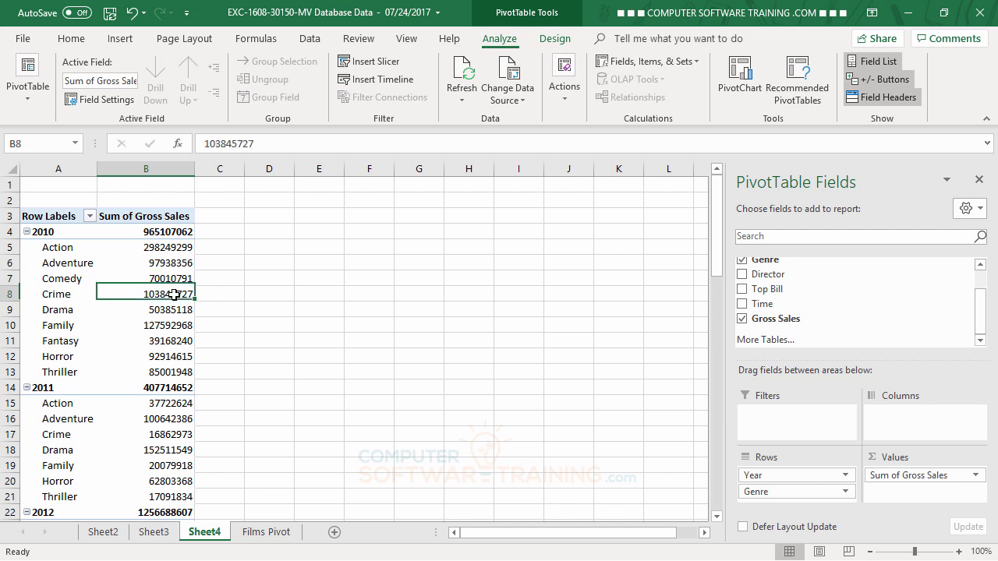
{"action": "left_click", "coordinate": [168, 234]}
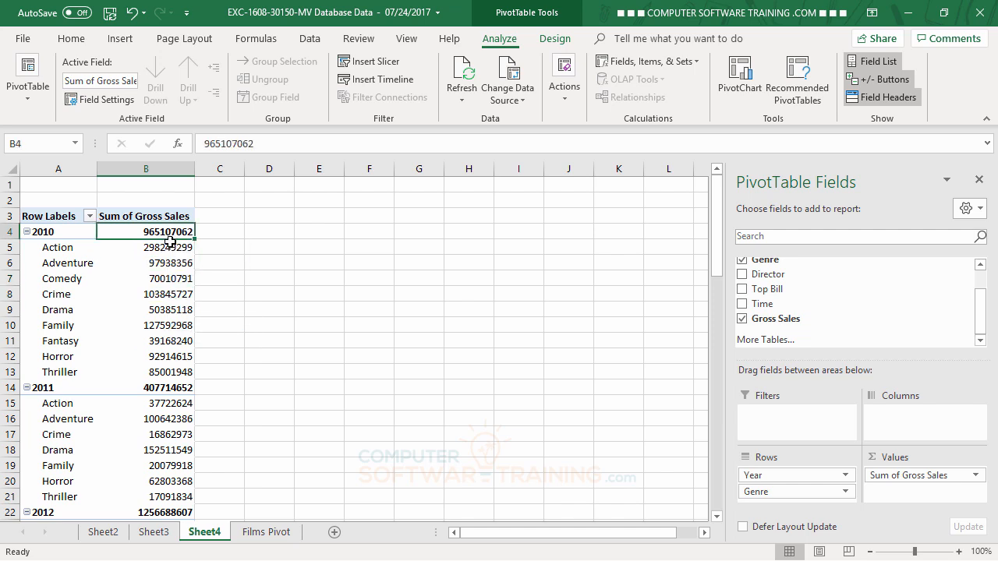
{"action": "left_click", "coordinate": [170, 248]}
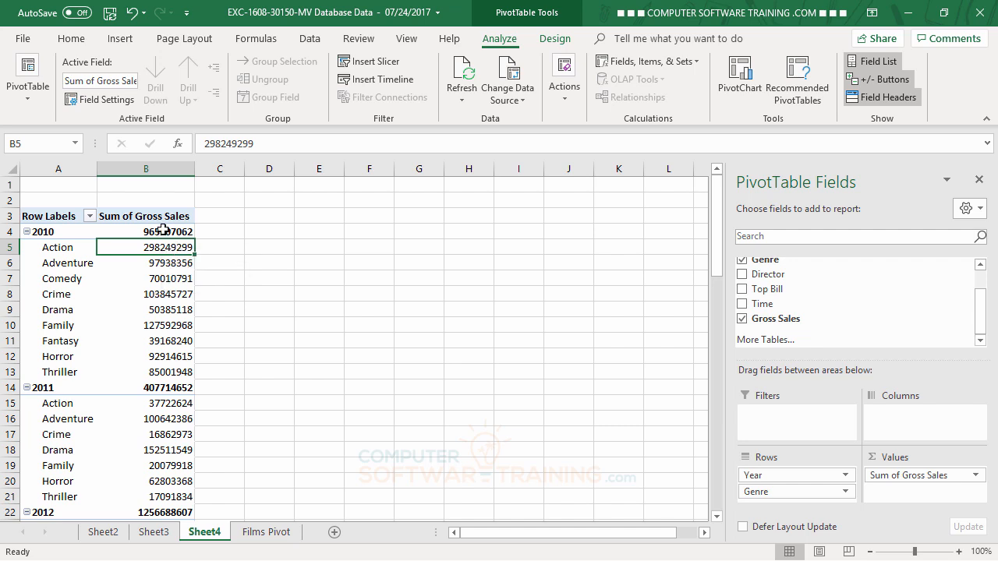
{"action": "left_click", "coordinate": [162, 231]}
{"action": "left_click", "coordinate": [168, 262]}
{"action": "left_click", "coordinate": [164, 234]}
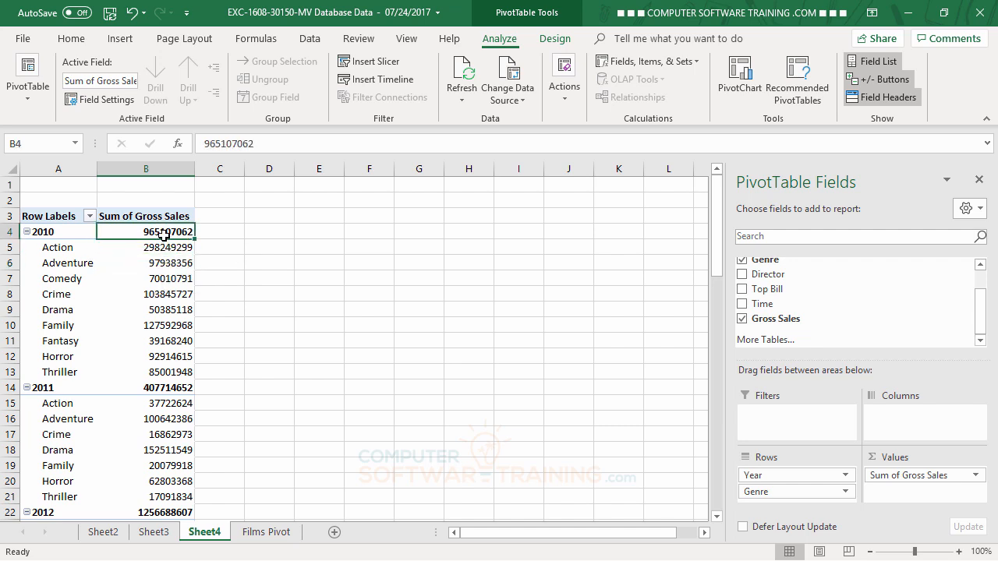
{"action": "left_click", "coordinate": [171, 419]}
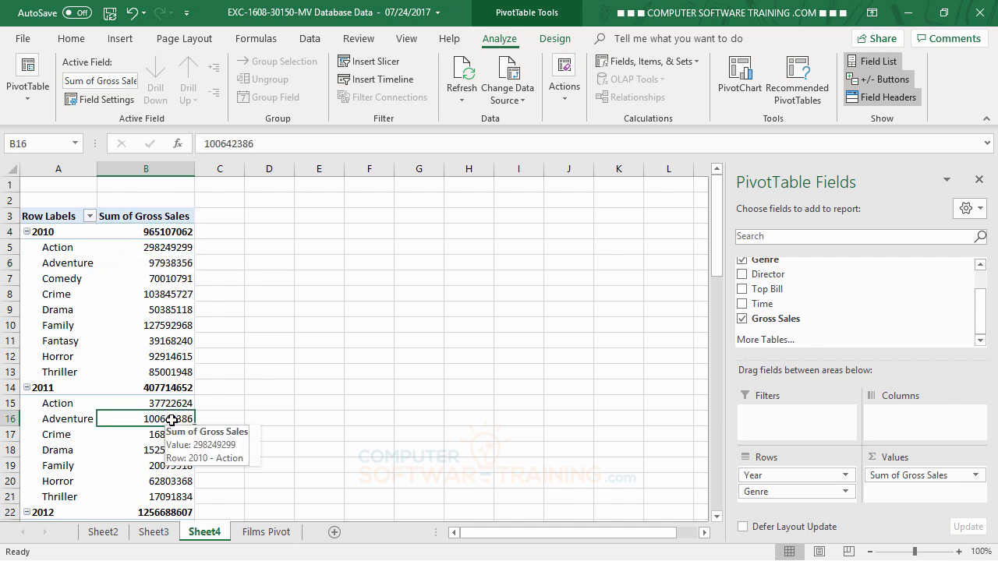
{"action": "left_click", "coordinate": [166, 391]}
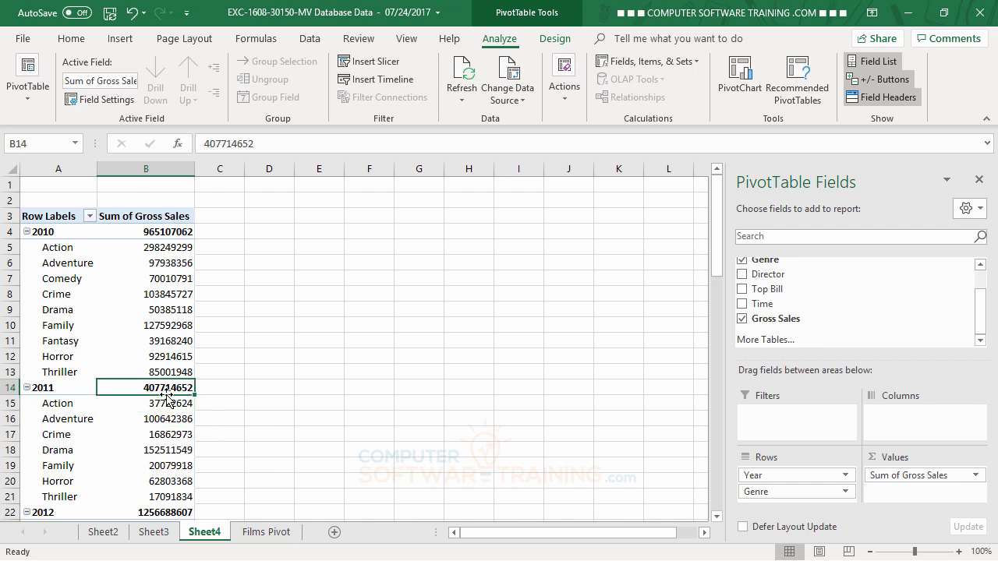
{"action": "left_click", "coordinate": [167, 437]}
{"action": "left_click", "coordinate": [169, 387]}
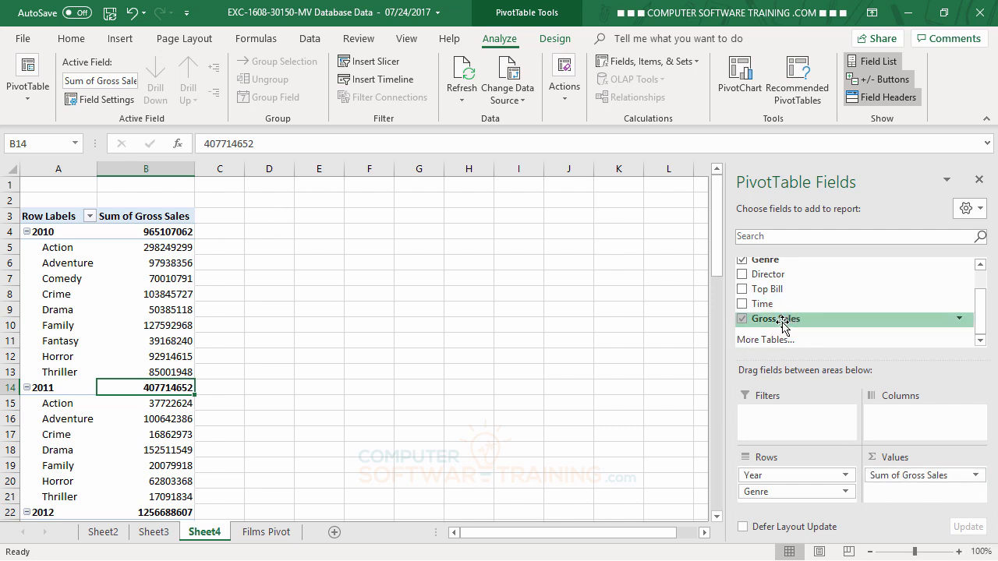
Step: Add the Gross Sales field to the PivotTable values a second time
{"action": "left_click_drag", "start_coordinate": [783, 327], "coordinate": [907, 493]}
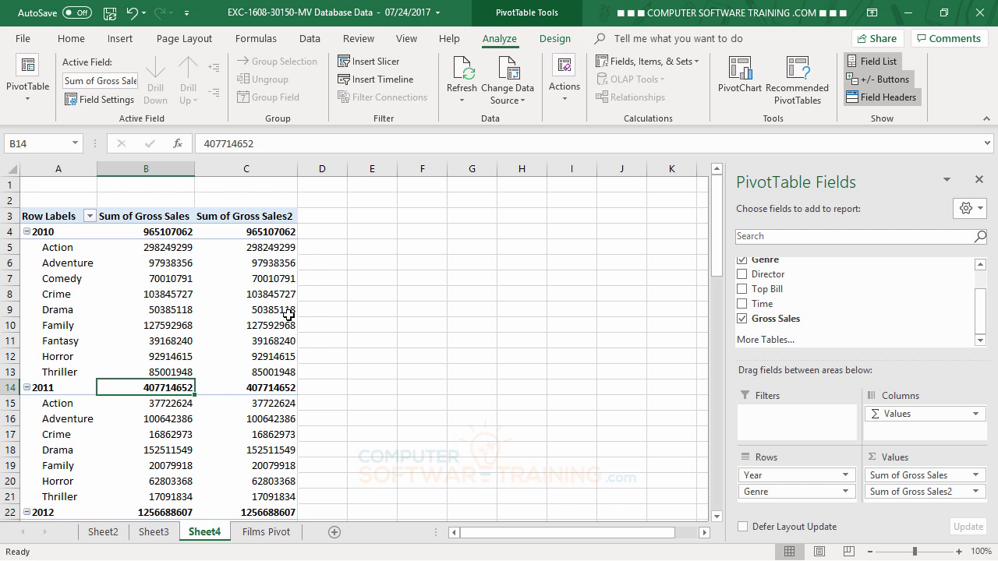
{"action": "mouse_move", "coordinate": [288, 315]}
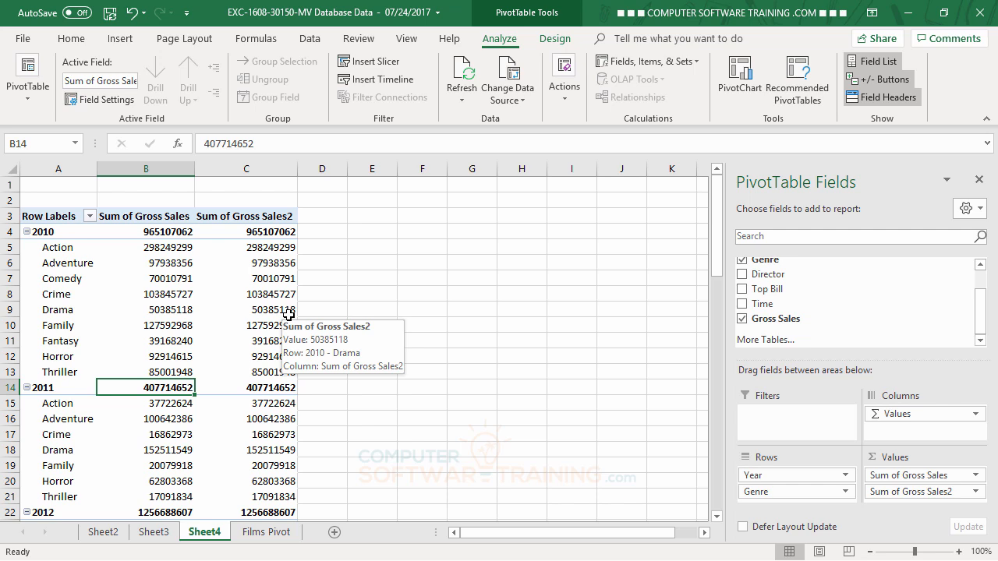
Step: Try showing the second Gross Sales value column as % of Parent Column Total
{"action": "double_click", "coordinate": [247, 217]}
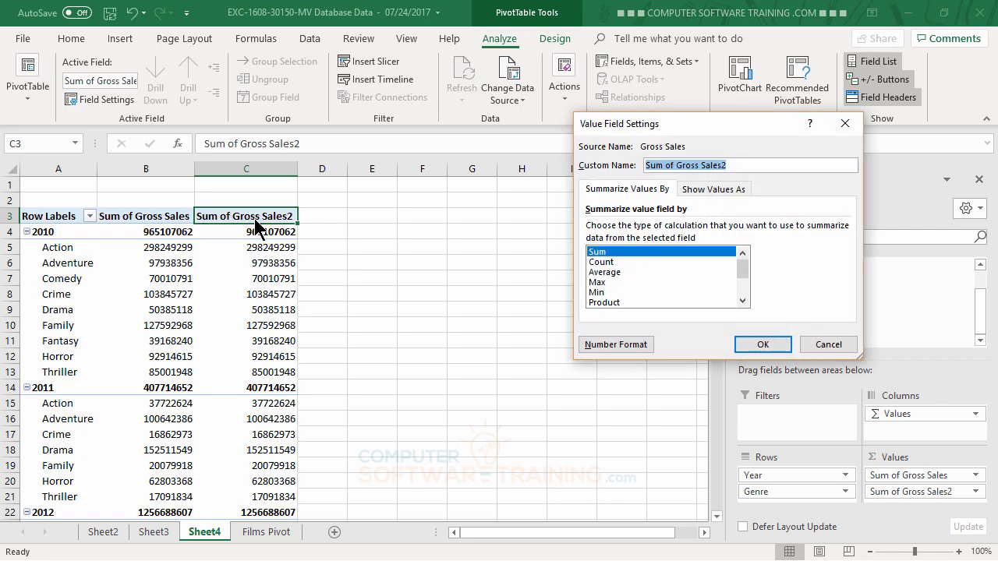
{"action": "left_click", "coordinate": [703, 194]}
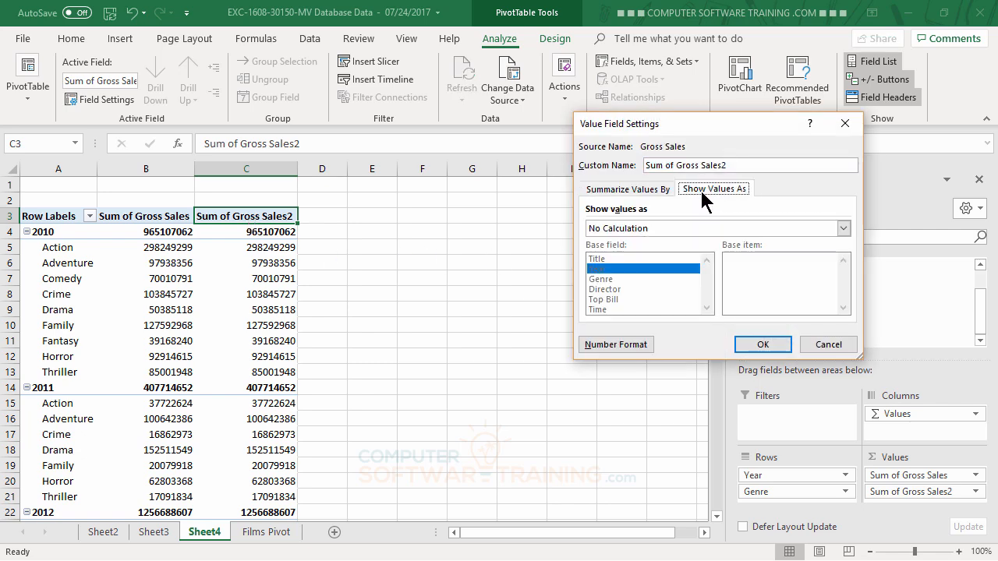
{"action": "left_click", "coordinate": [637, 230]}
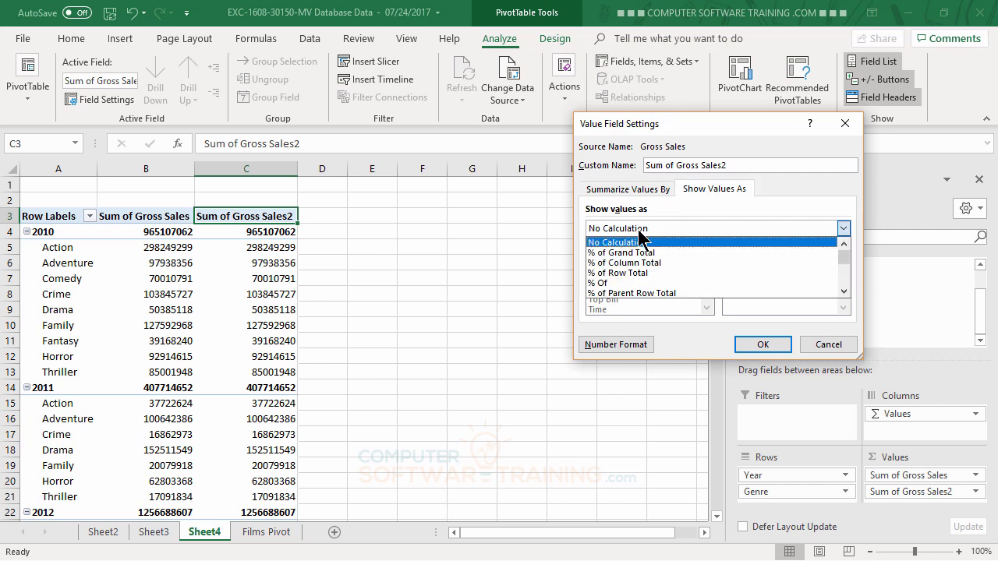
{"action": "left_click", "coordinate": [843, 293]}
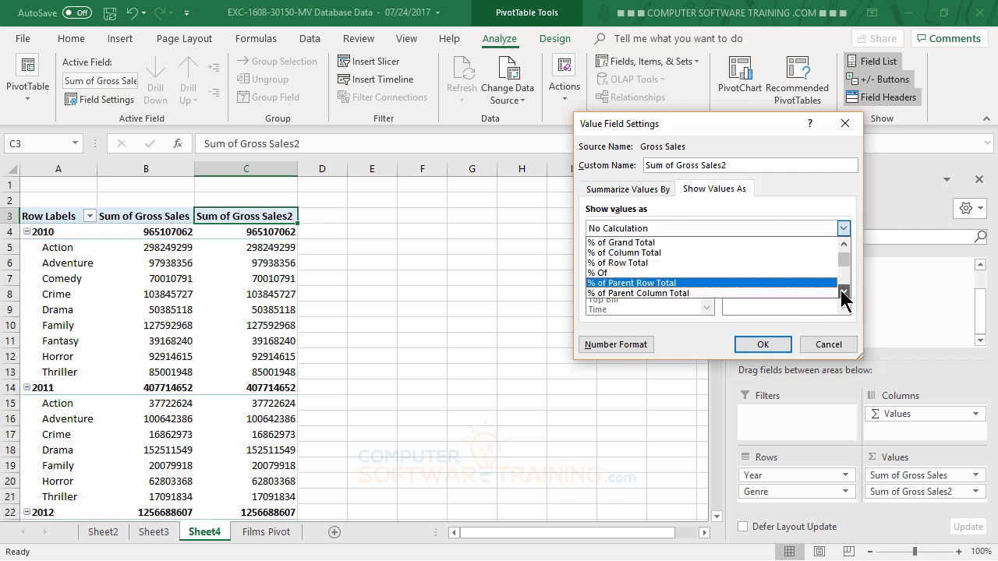
{"action": "left_click", "coordinate": [844, 292]}
{"action": "left_click", "coordinate": [844, 292]}
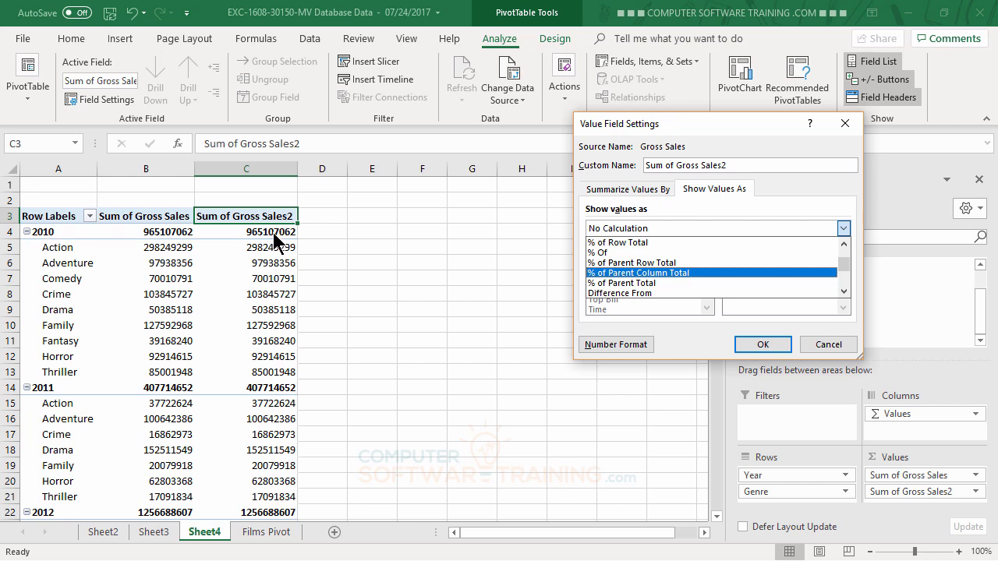
{"action": "left_click", "coordinate": [654, 275]}
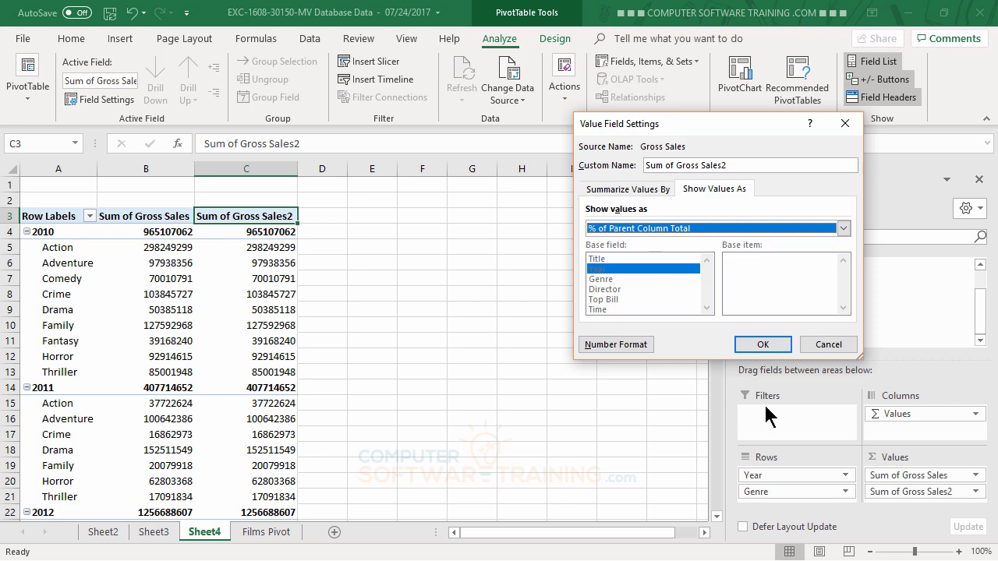
{"action": "left_click", "coordinate": [762, 346]}
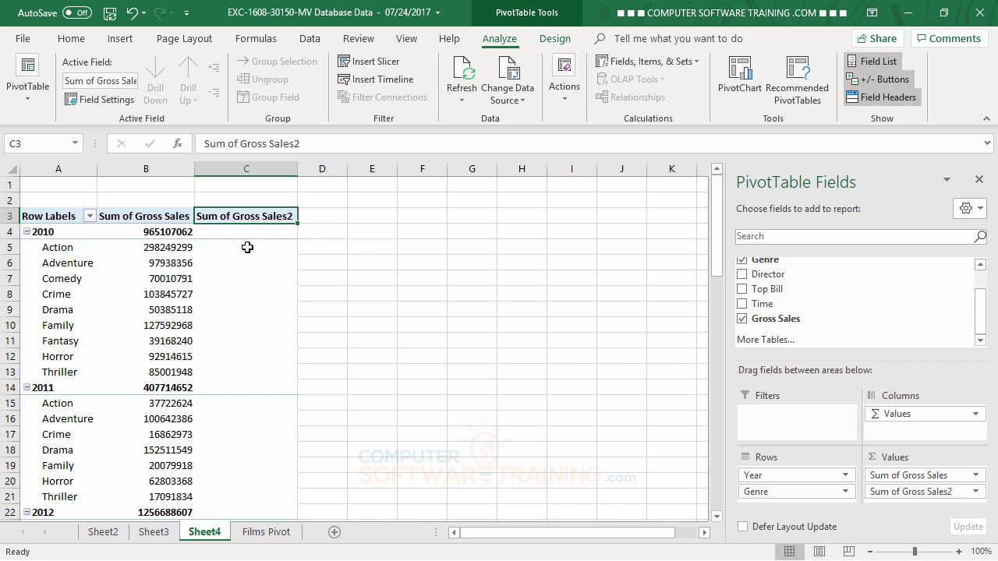
Step: Change the second Gross Sales value column to show values as % of Parent Row Total
{"action": "double_click", "coordinate": [254, 216]}
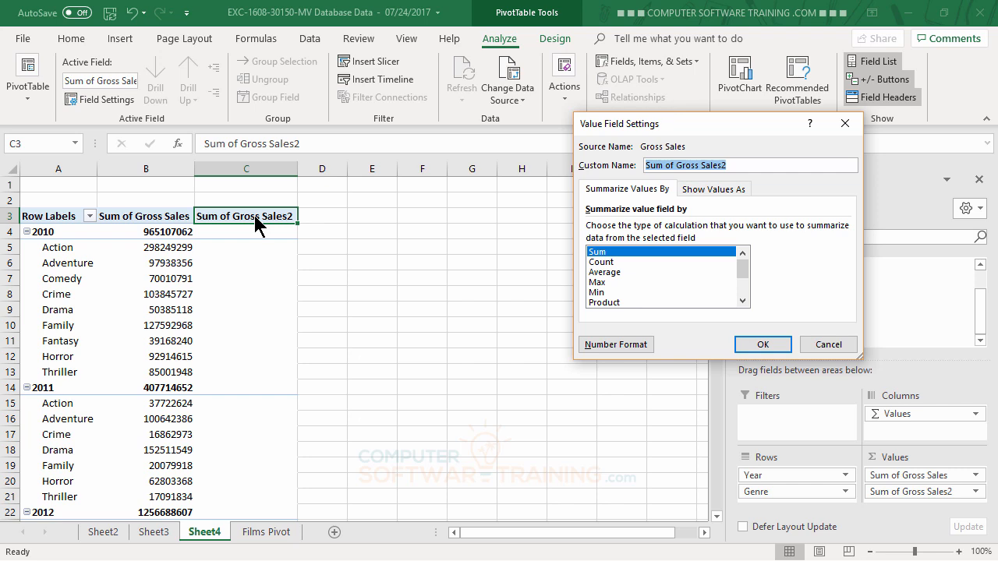
{"action": "left_click", "coordinate": [697, 196]}
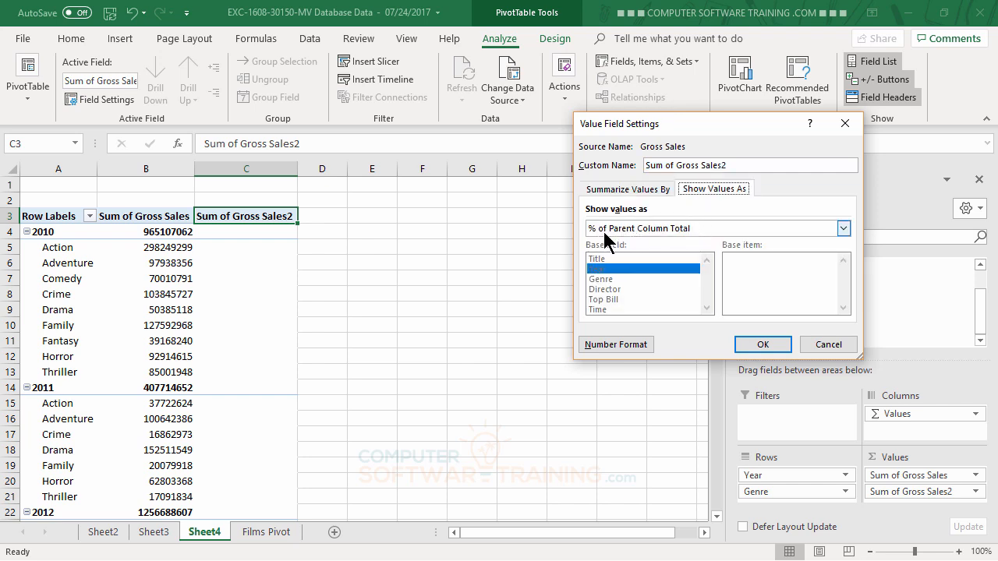
{"action": "left_click", "coordinate": [656, 229]}
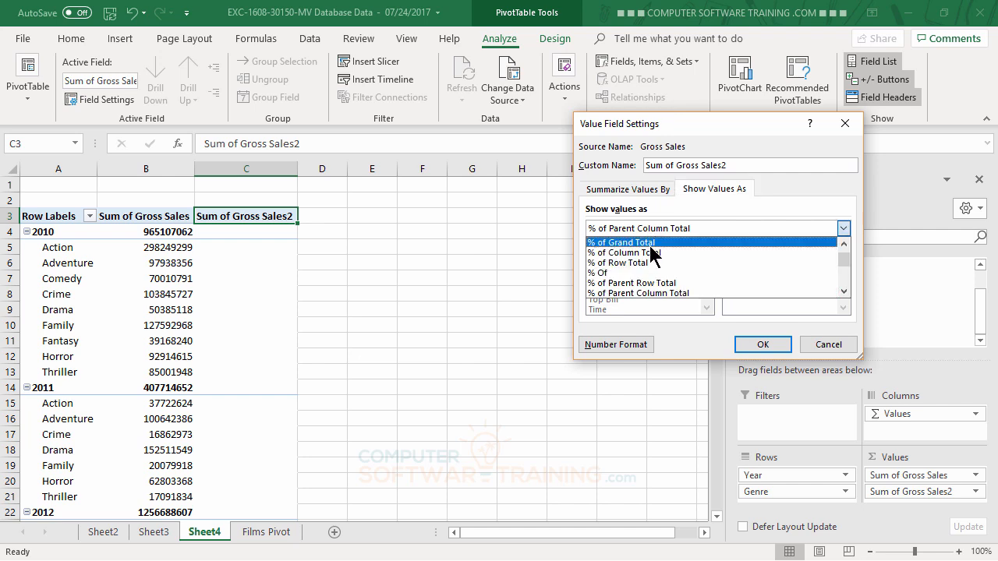
{"action": "left_click", "coordinate": [646, 283]}
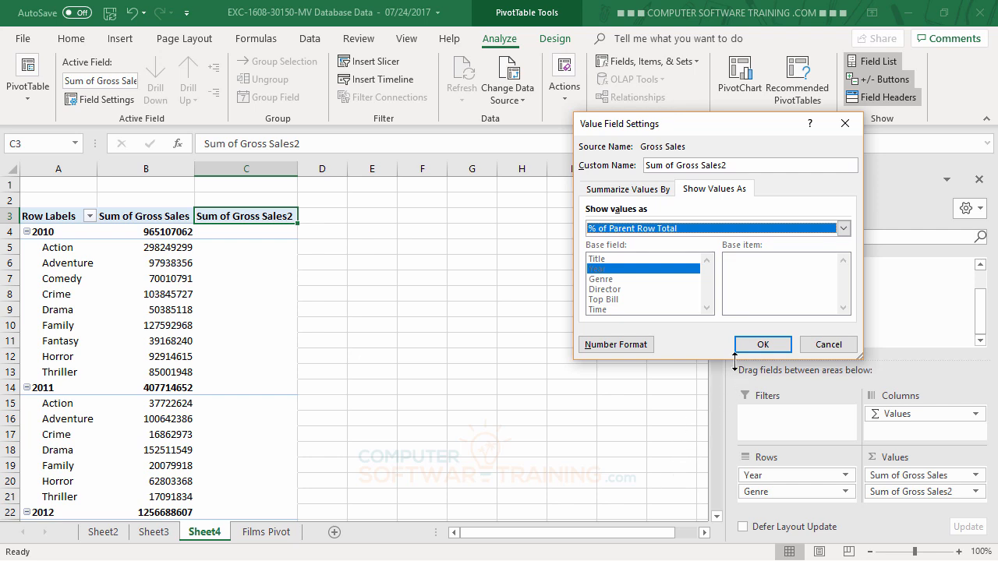
{"action": "left_click", "coordinate": [757, 347]}
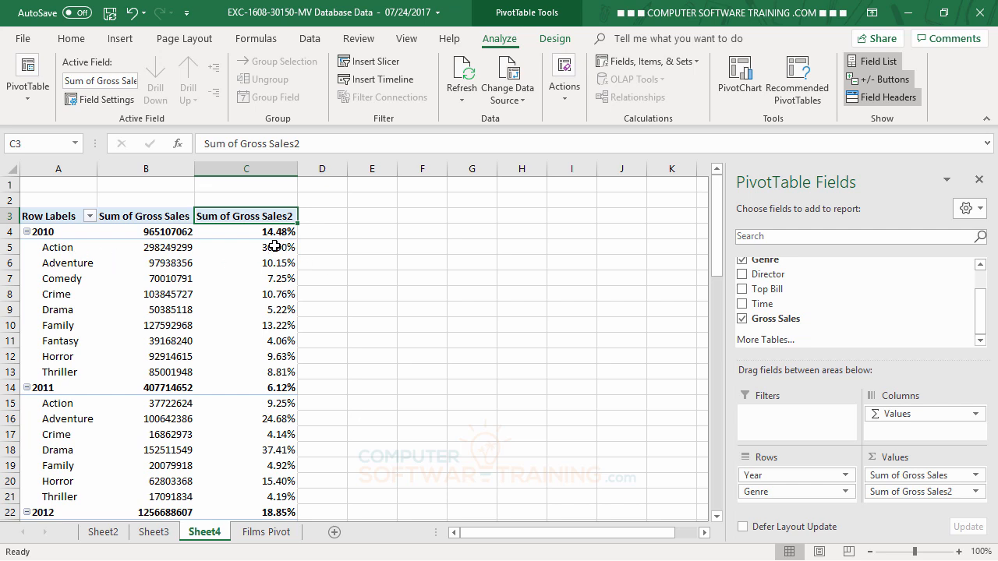
Step: Add the Gross Sales field to the PivotTable values a third time
{"action": "mouse_move", "coordinate": [279, 247]}
{"action": "mouse_move", "coordinate": [49, 232]}
{"action": "mouse_move", "coordinate": [251, 488]}
{"action": "scroll", "coordinate": [233, 308], "scroll_direction": "down", "scroll_amount": 20}
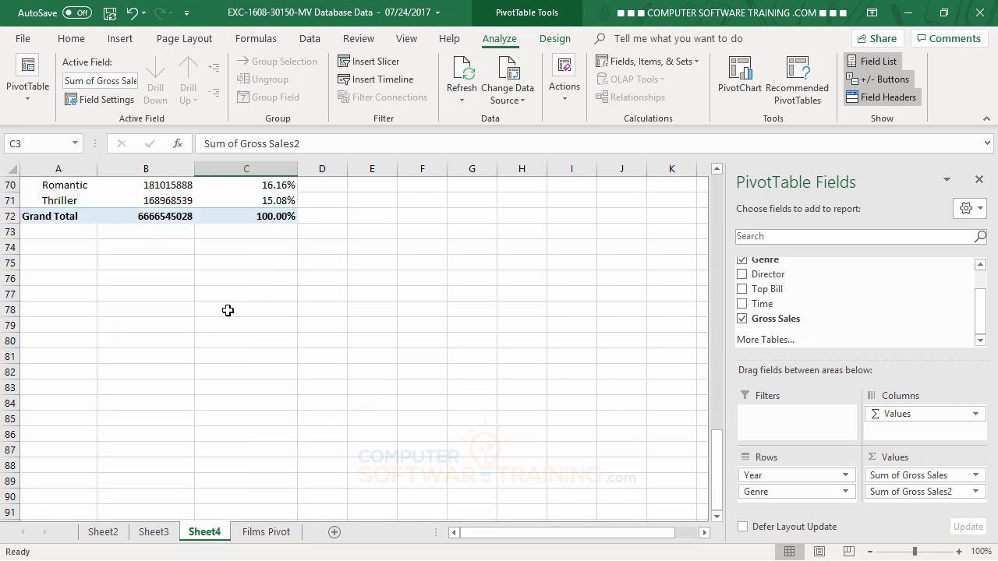
{"action": "scroll", "coordinate": [227, 310], "scroll_direction": "up", "scroll_amount": 3}
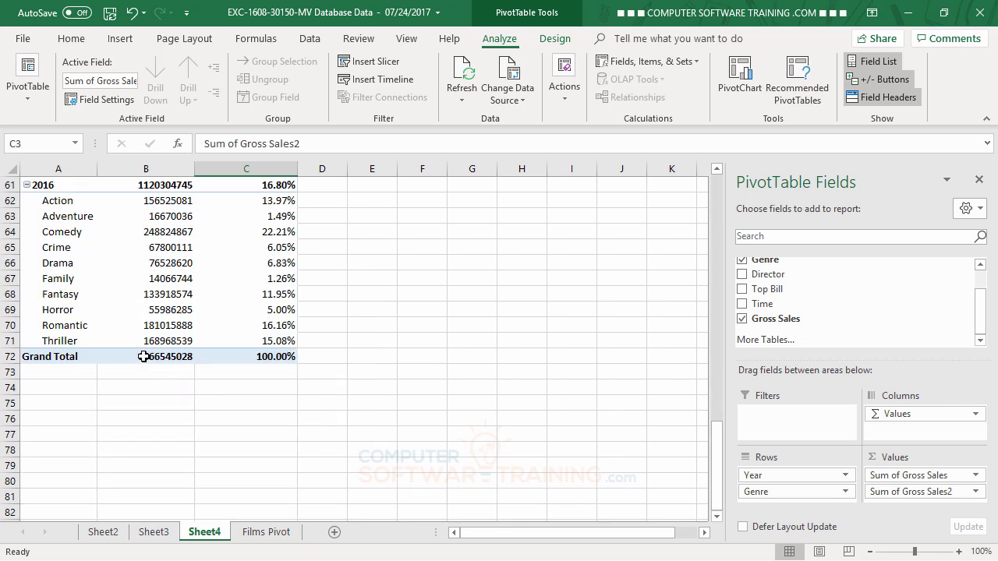
{"action": "scroll", "coordinate": [213, 363], "scroll_direction": "up", "scroll_amount": 20}
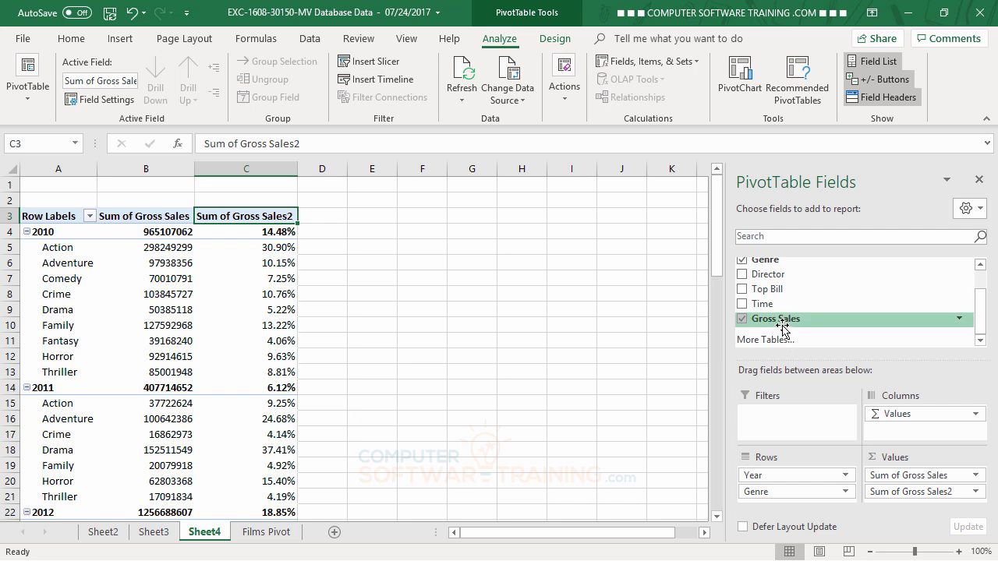
{"action": "left_click_drag", "start_coordinate": [783, 328], "coordinate": [910, 505]}
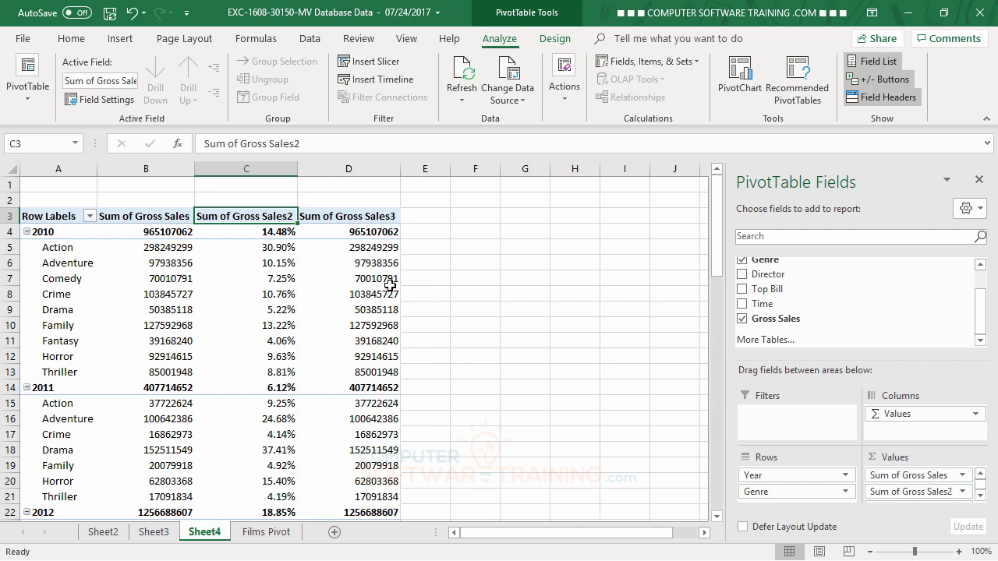
Step: Show the third Gross Sales value column as % of Column Total and review the percentages down to the grand total
{"action": "double_click", "coordinate": [365, 218]}
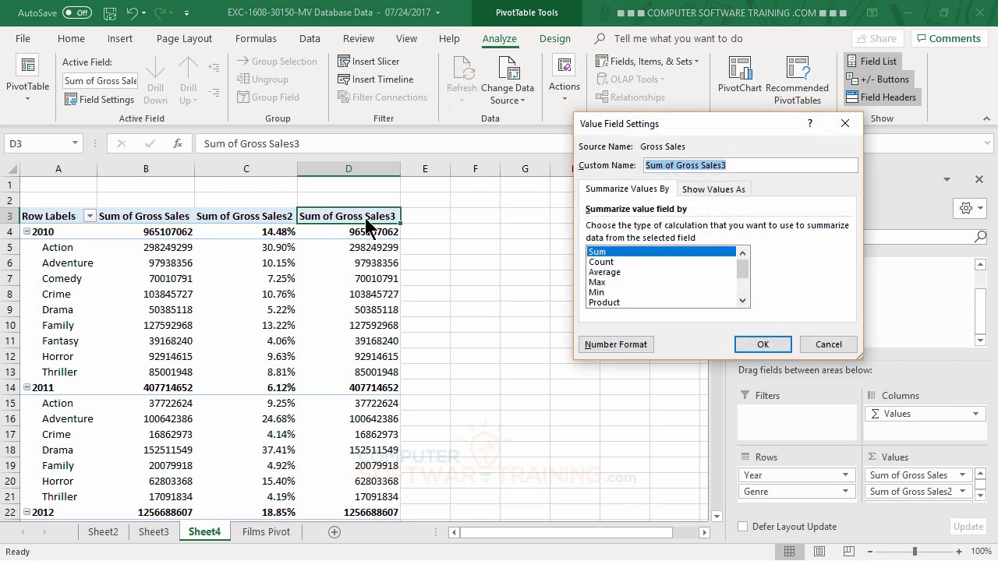
{"action": "left_click", "coordinate": [709, 190]}
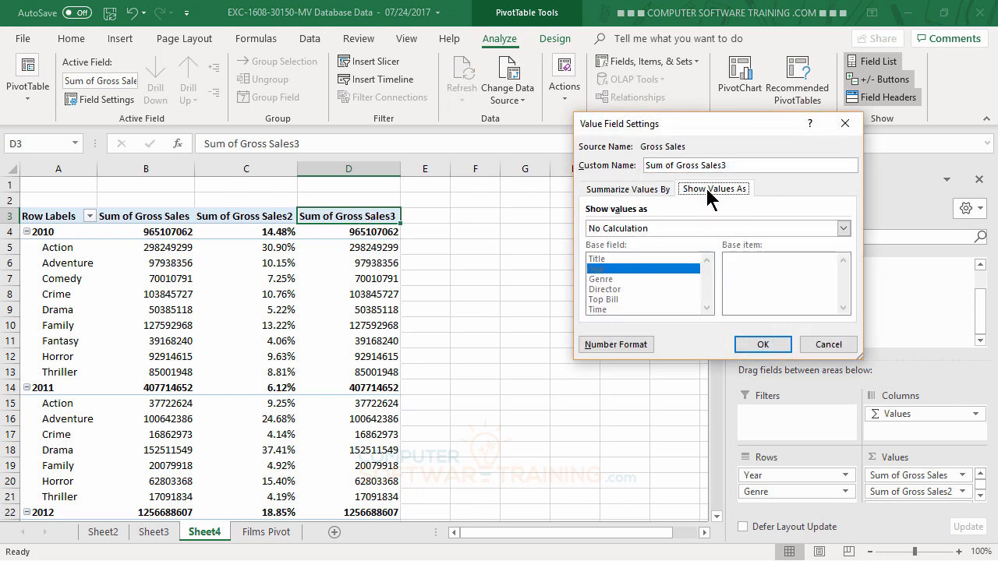
{"action": "left_click", "coordinate": [673, 231]}
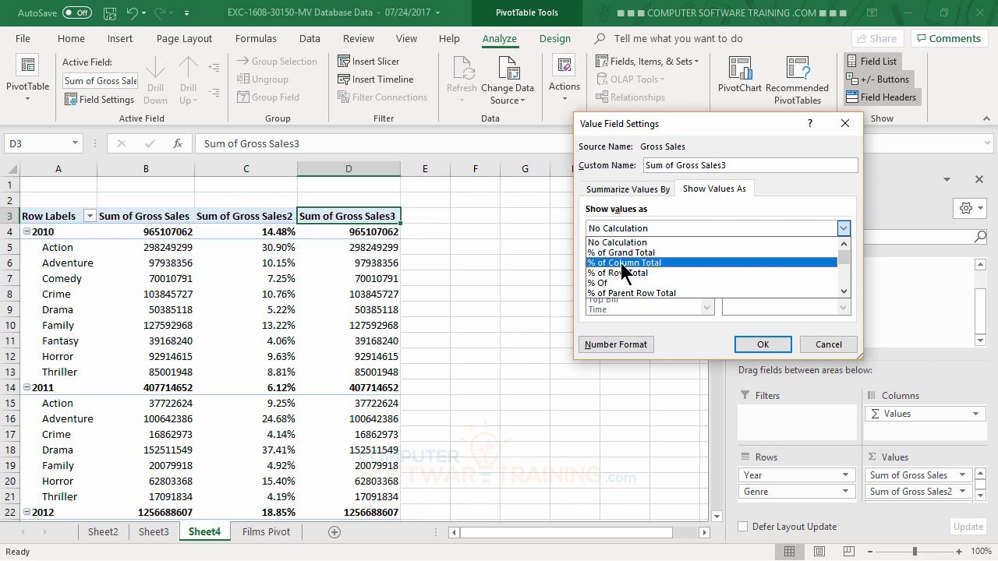
{"action": "left_click", "coordinate": [623, 263]}
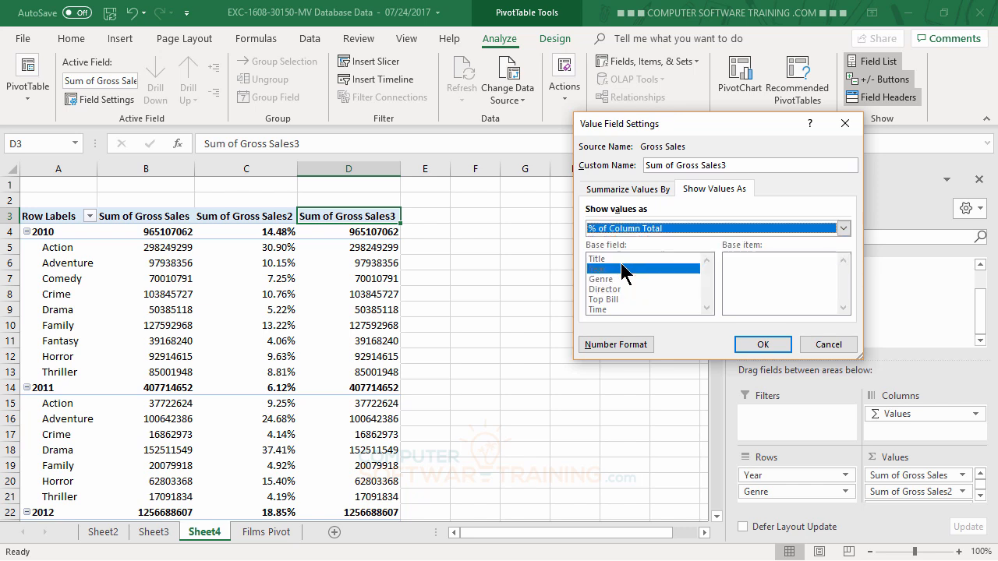
{"action": "left_click", "coordinate": [761, 347]}
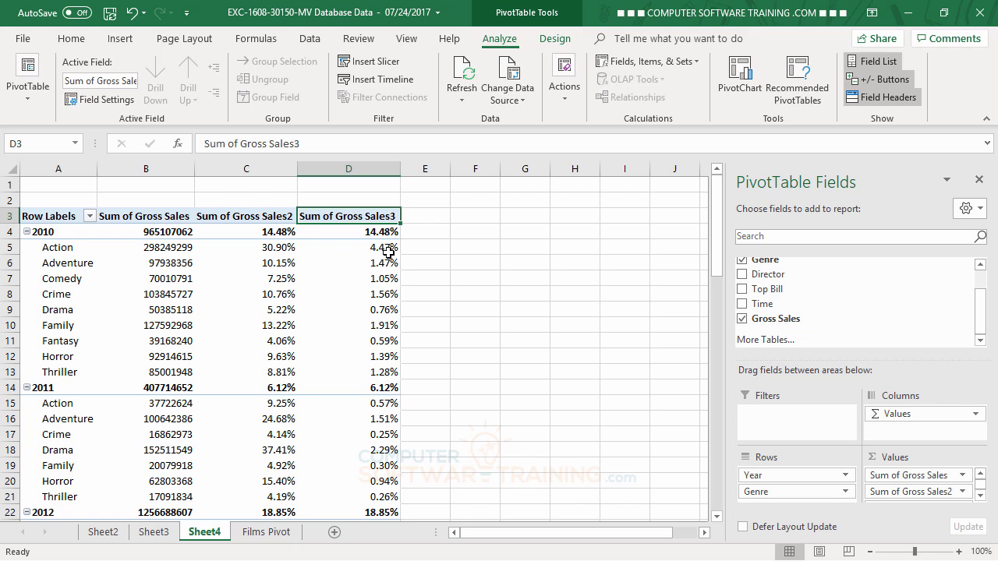
{"action": "scroll", "coordinate": [456, 315], "scroll_direction": "down", "scroll_amount": 11}
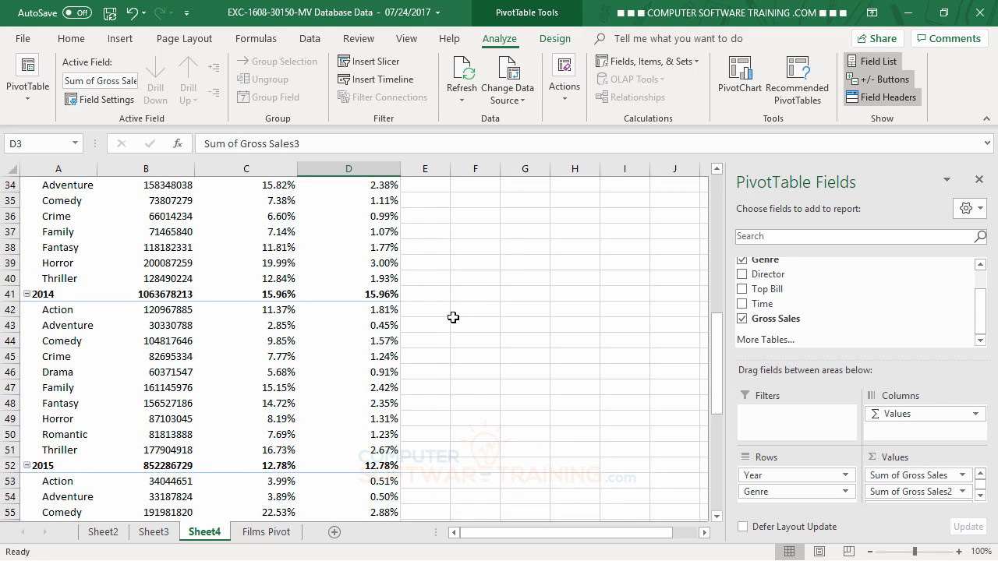
{"action": "scroll", "coordinate": [453, 317], "scroll_direction": "down", "scroll_amount": 8}
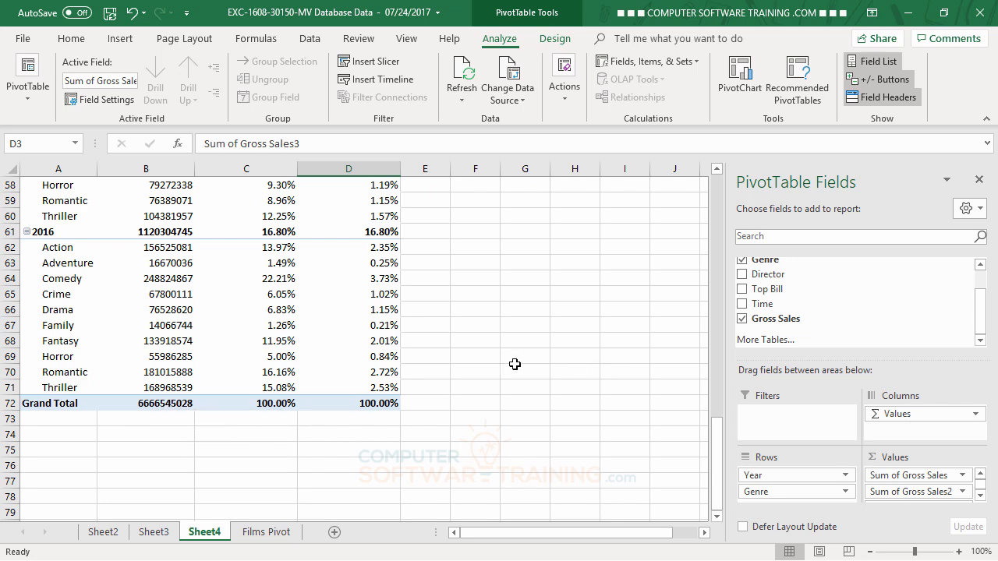
{"action": "scroll", "coordinate": [518, 363], "scroll_direction": "up", "scroll_amount": 19}
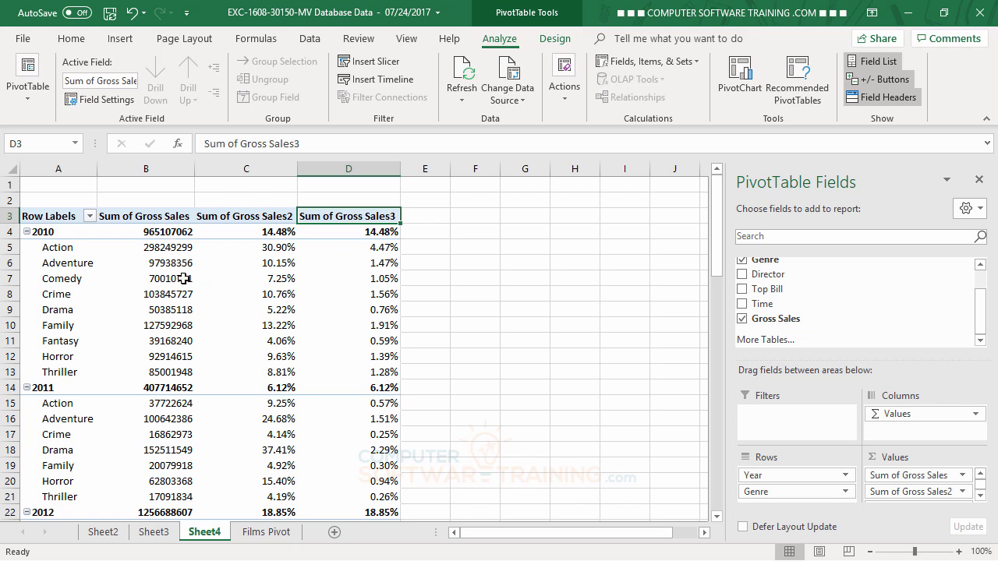
Step: Format the first Gross Sales value column as Number with 0 decimal places and the 1000 separator
{"action": "double_click", "coordinate": [147, 217]}
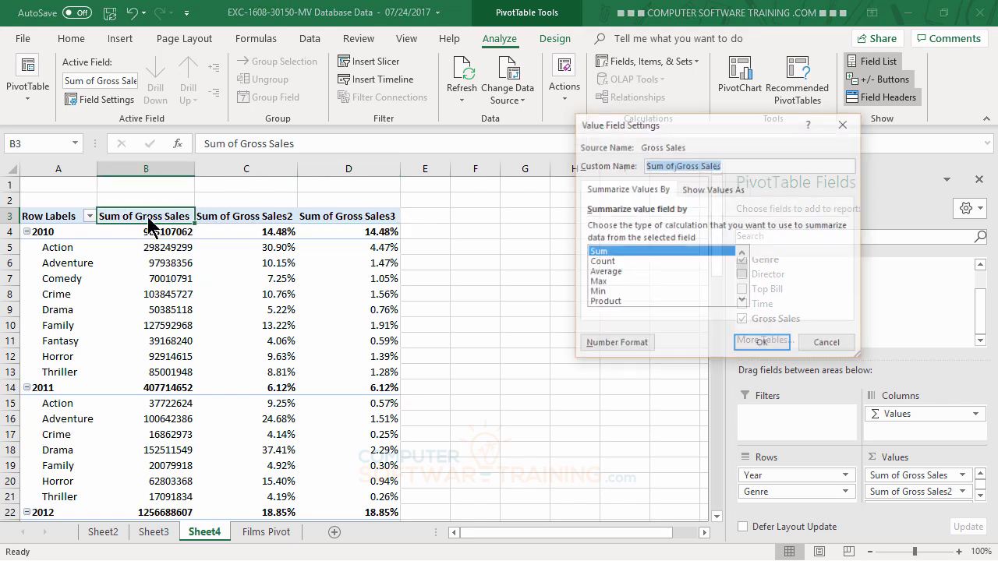
{"action": "left_click", "coordinate": [604, 343]}
{"action": "left_click", "coordinate": [544, 139]}
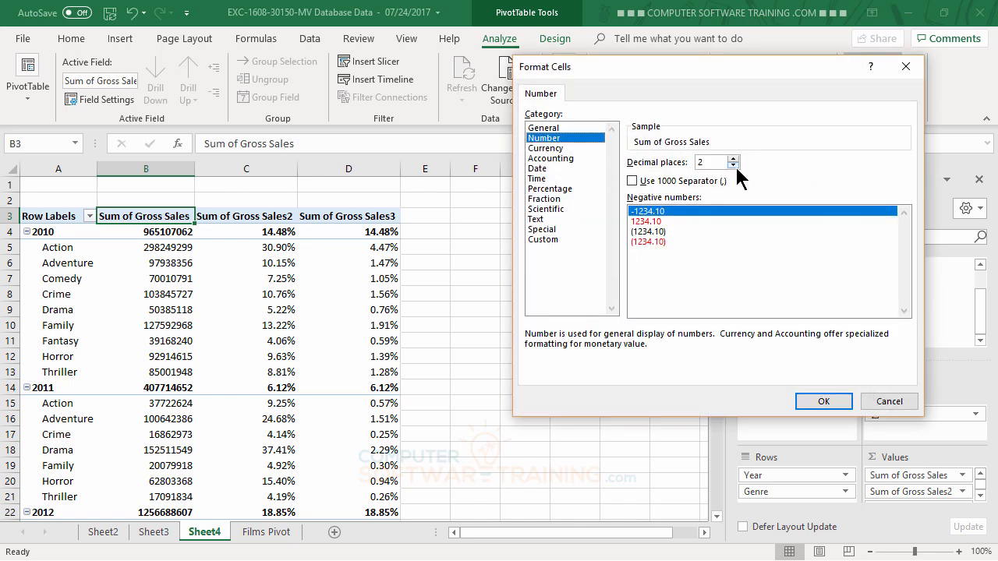
{"action": "left_click", "coordinate": [734, 166]}
{"action": "left_click", "coordinate": [734, 165]}
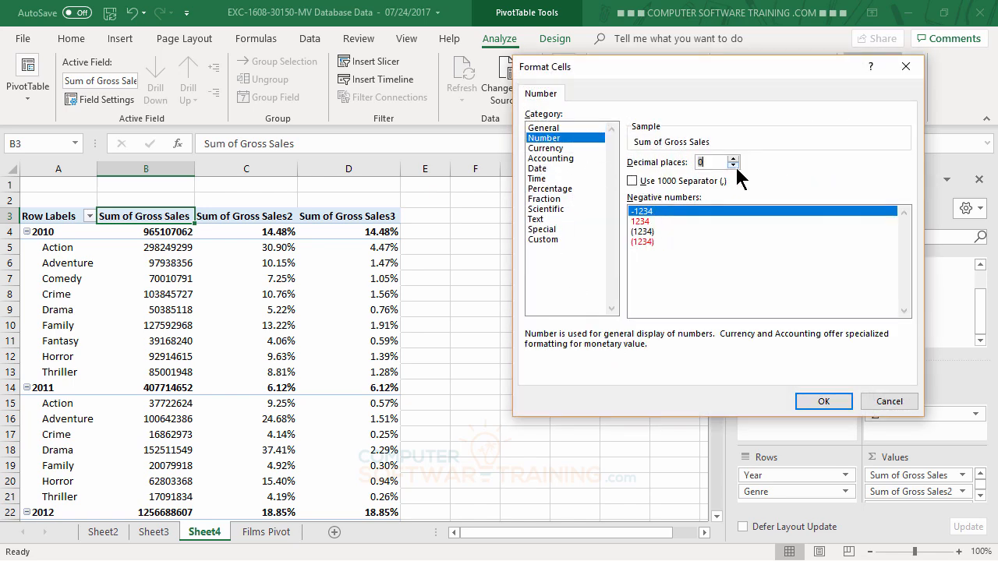
{"action": "left_click", "coordinate": [632, 182]}
{"action": "left_click", "coordinate": [814, 401]}
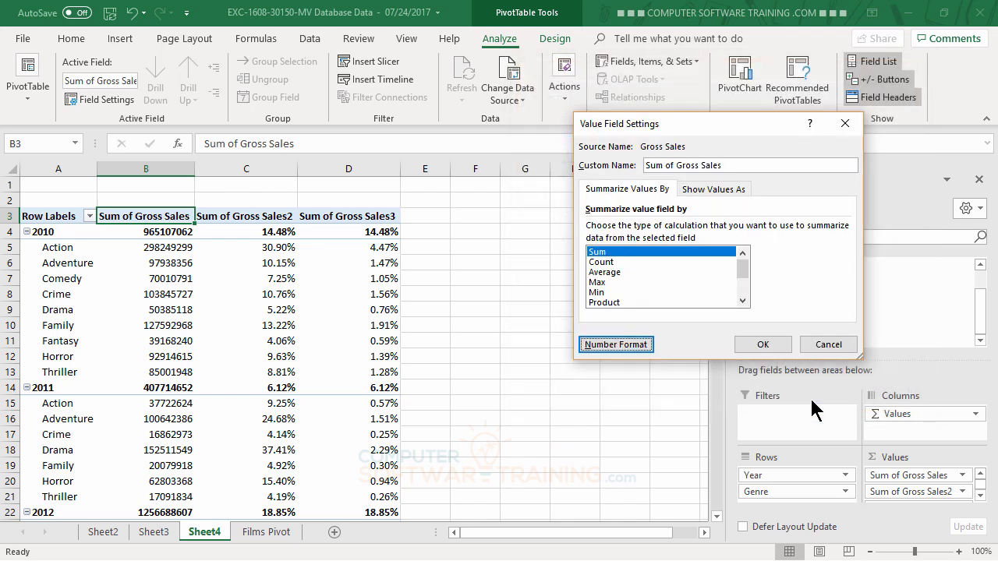
{"action": "left_click", "coordinate": [778, 346]}
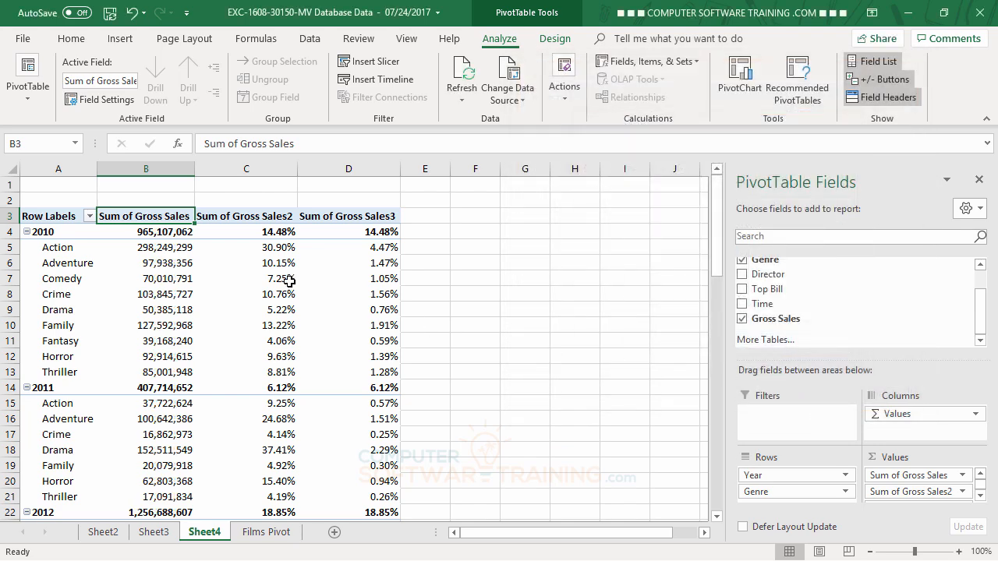
Step: Rename the first Gross Sales value column header to "Revenue"
{"action": "mouse_move", "coordinate": [348, 385]}
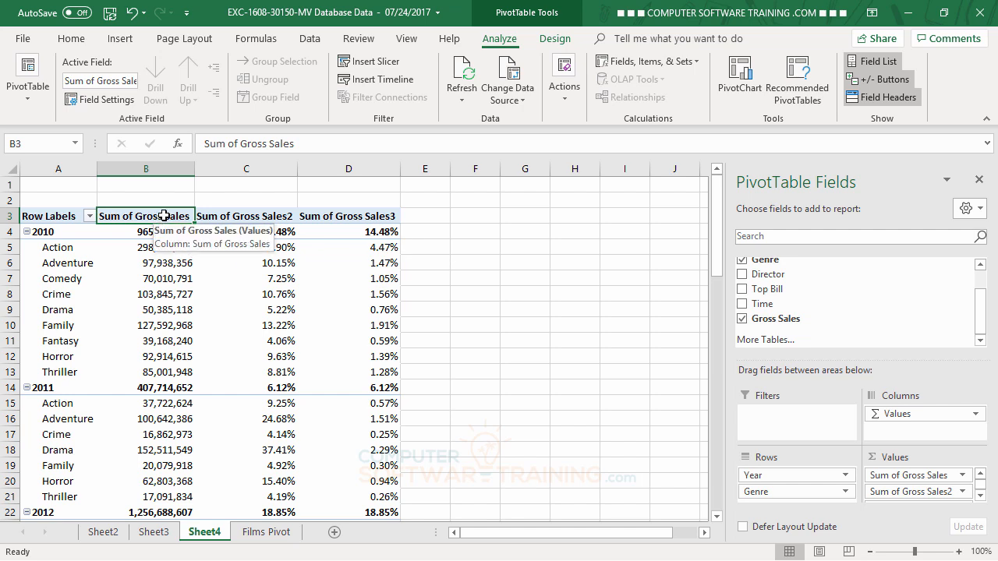
{"action": "type", "text": "R"}
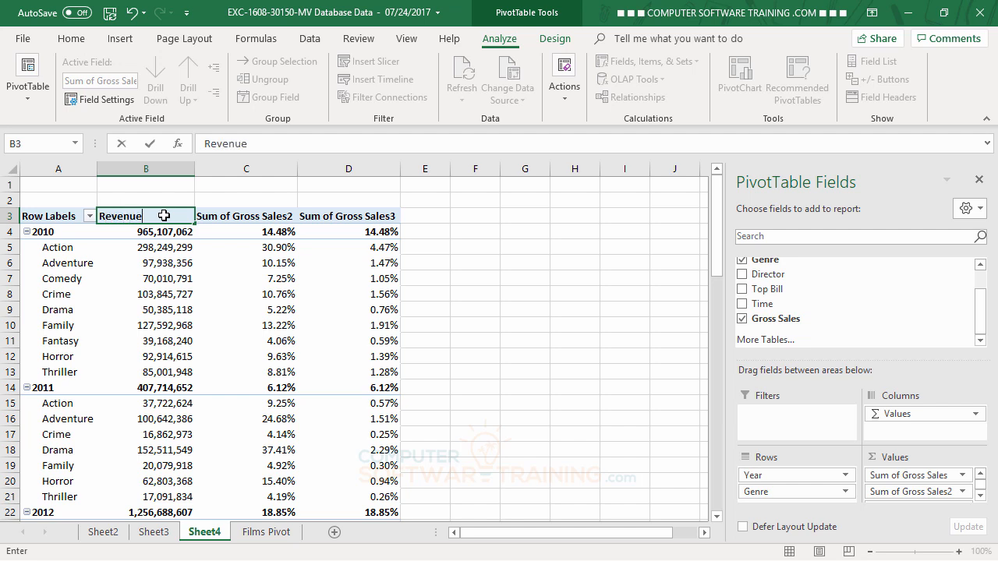
{"action": "type", "text": "evenue"}
{"action": "key", "text": "Return"}
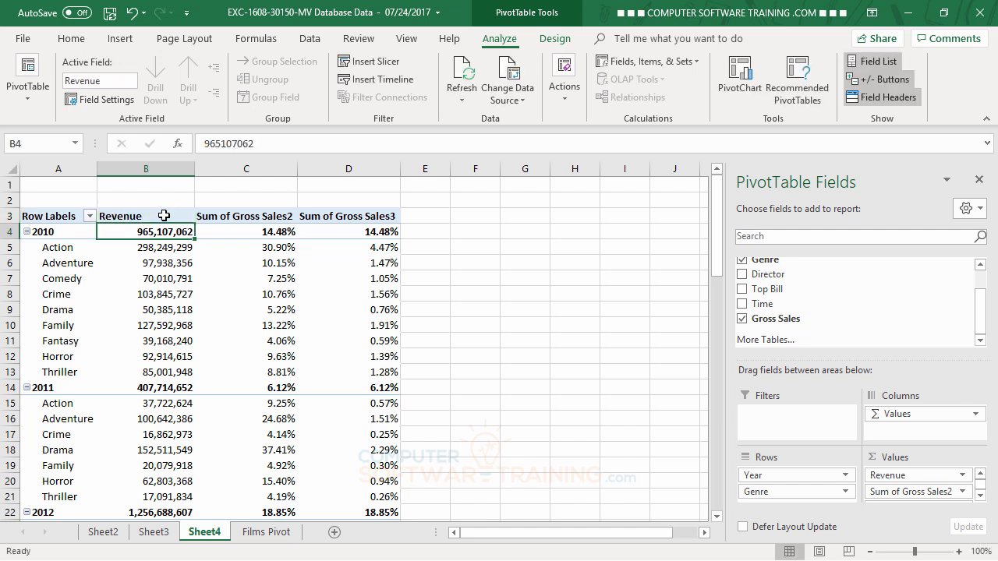
Step: Rename the second value column header to "% Year" and the third to "%"
{"action": "left_click", "coordinate": [258, 219]}
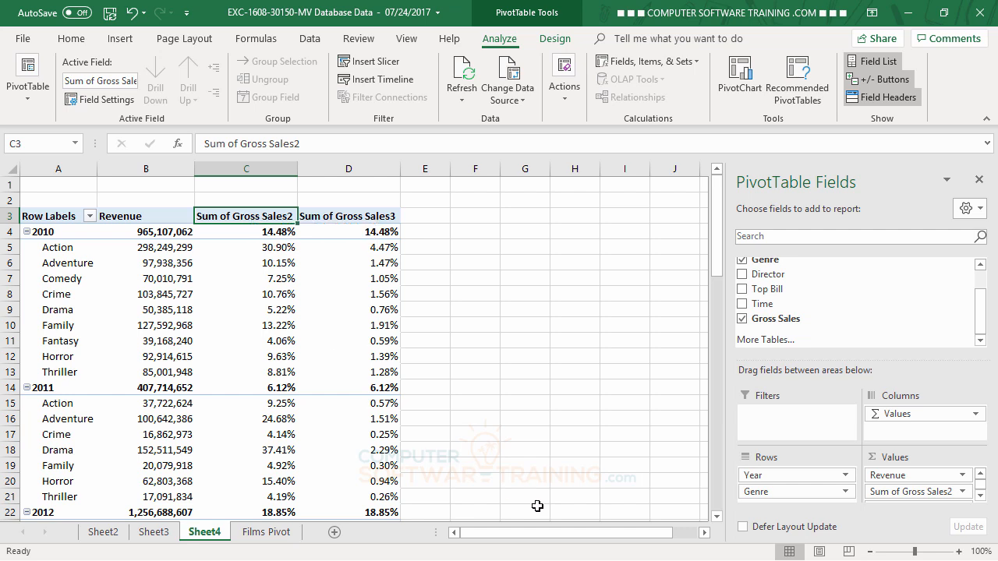
{"action": "type", "text": "% Year"}
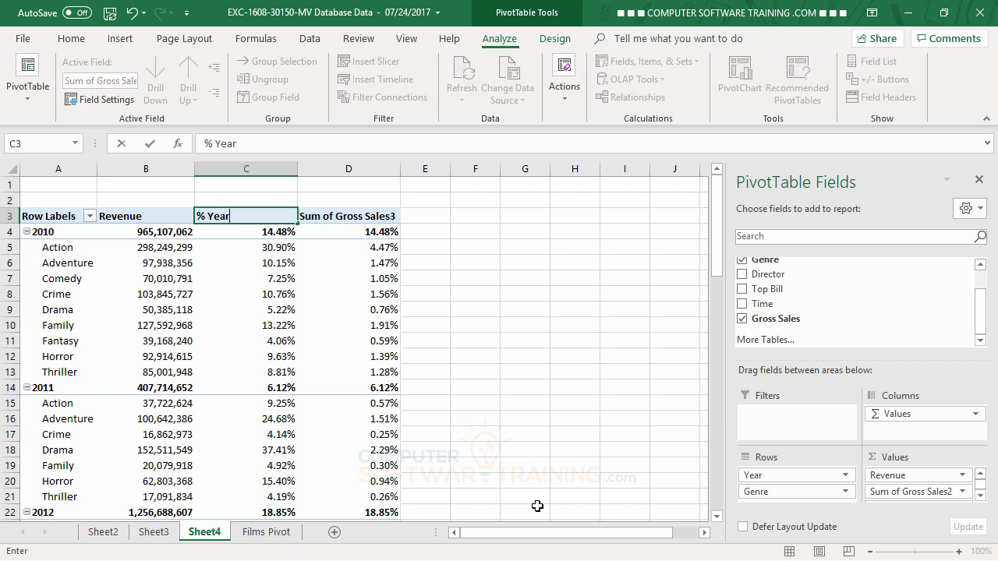
{"action": "left_click", "coordinate": [349, 220]}
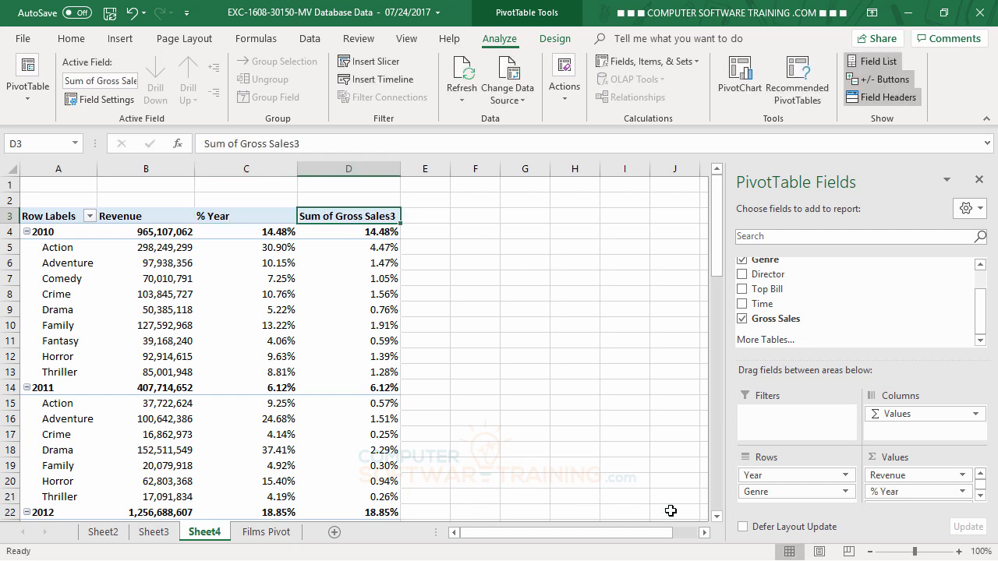
{"action": "type", "text": "%"}
{"action": "key", "text": "Return"}
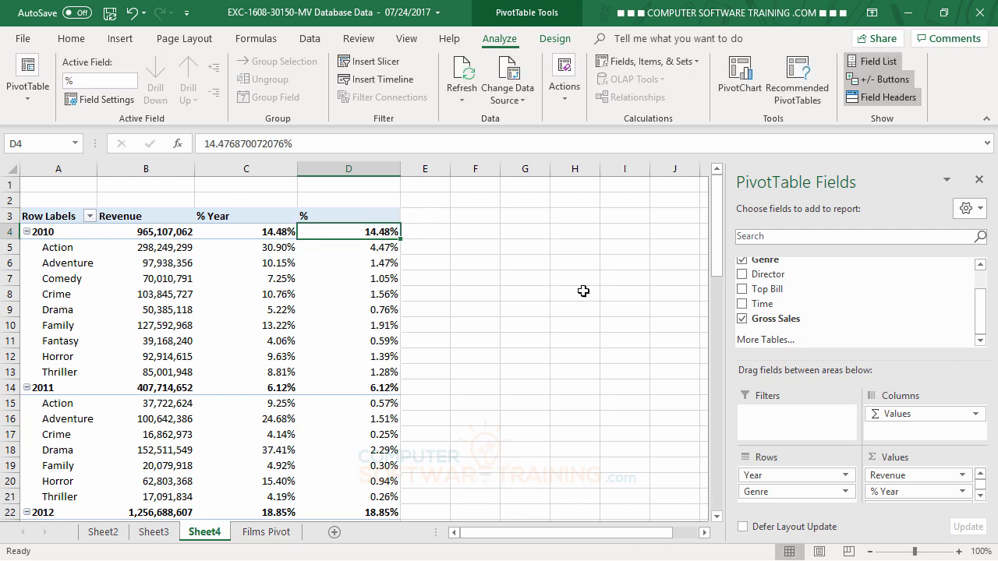
Step: Turn on merging and centering of cells with labels in the PivotTable options
{"action": "left_click", "coordinate": [163, 263]}
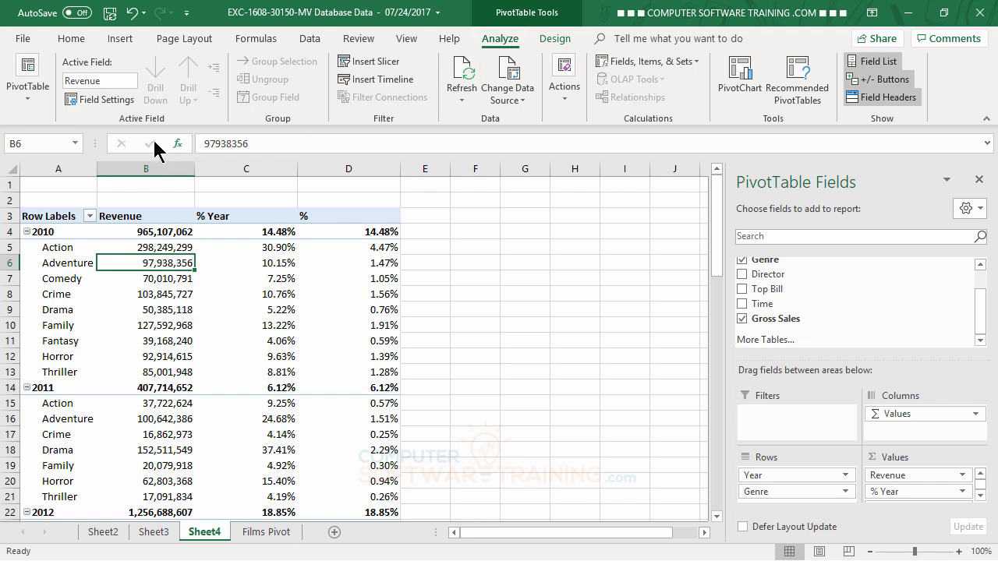
{"action": "left_click", "coordinate": [31, 105]}
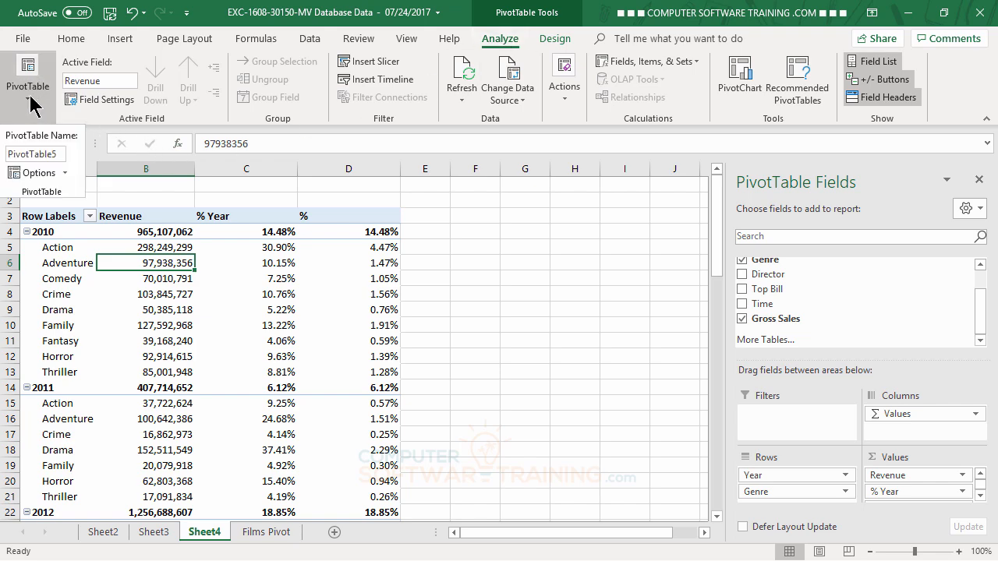
{"action": "left_click", "coordinate": [31, 177]}
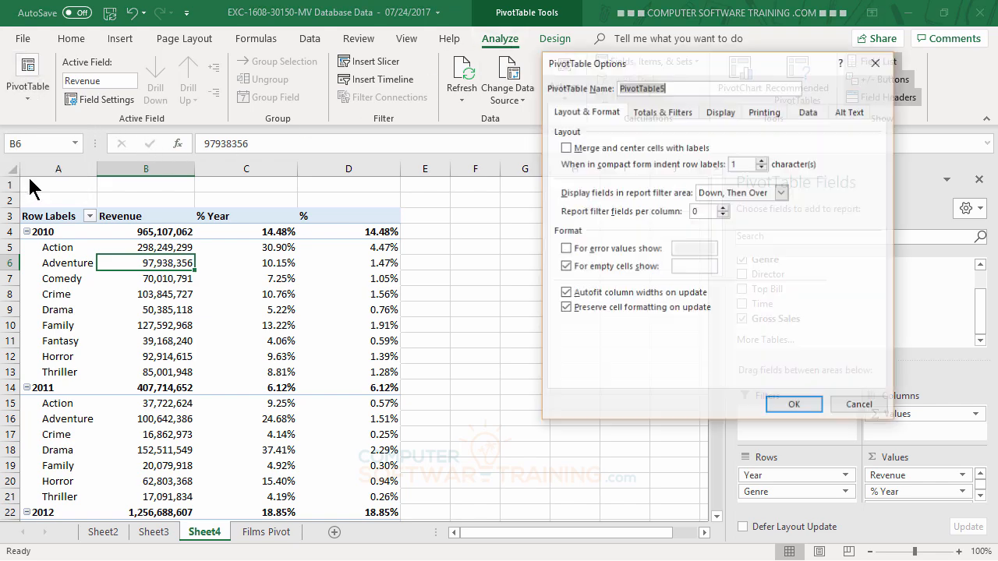
{"action": "left_click", "coordinate": [566, 147]}
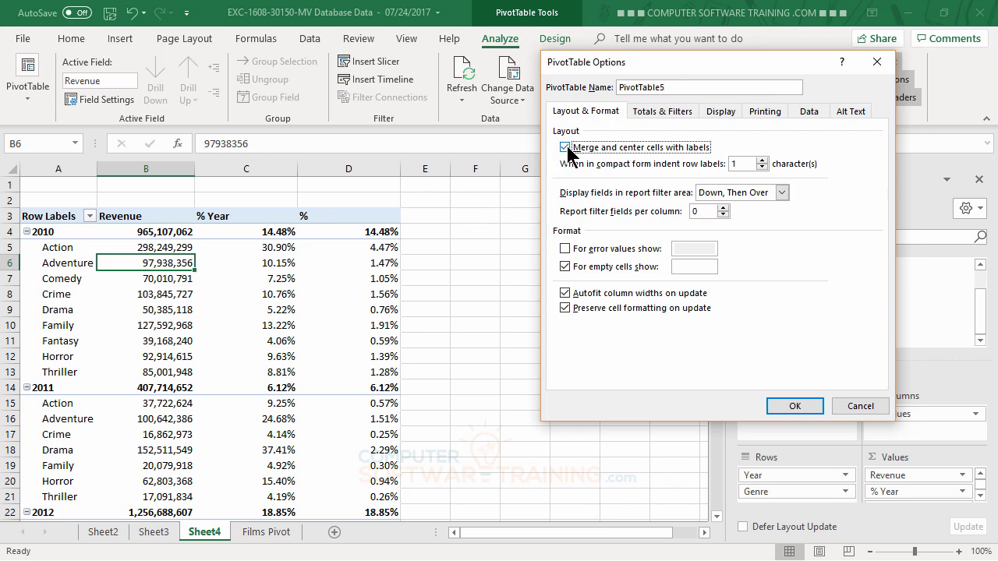
{"action": "left_click", "coordinate": [794, 405]}
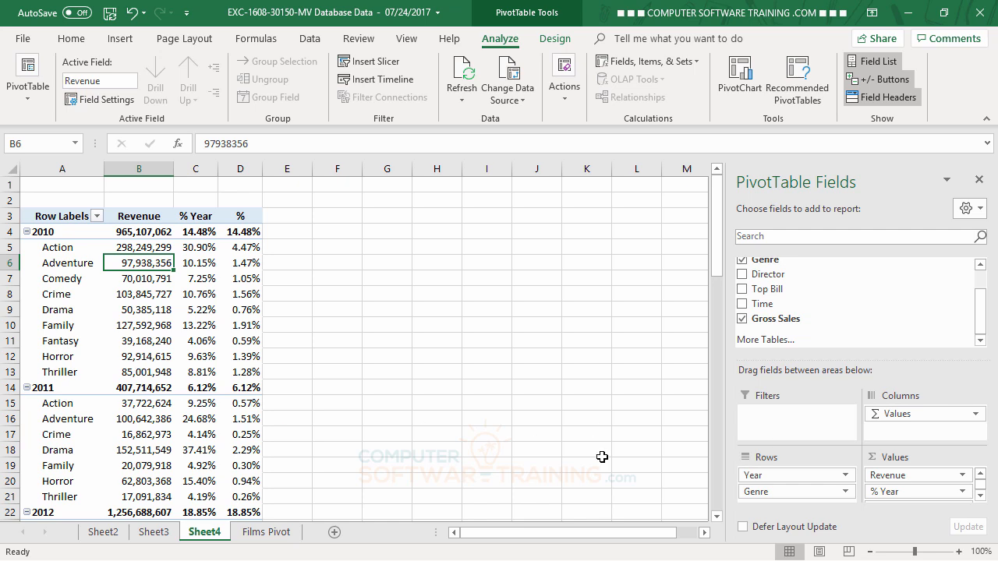
Step: Apply the light blue Medium PivotTable style with a dark blue header and shaded year rows
{"action": "left_click", "coordinate": [553, 40]}
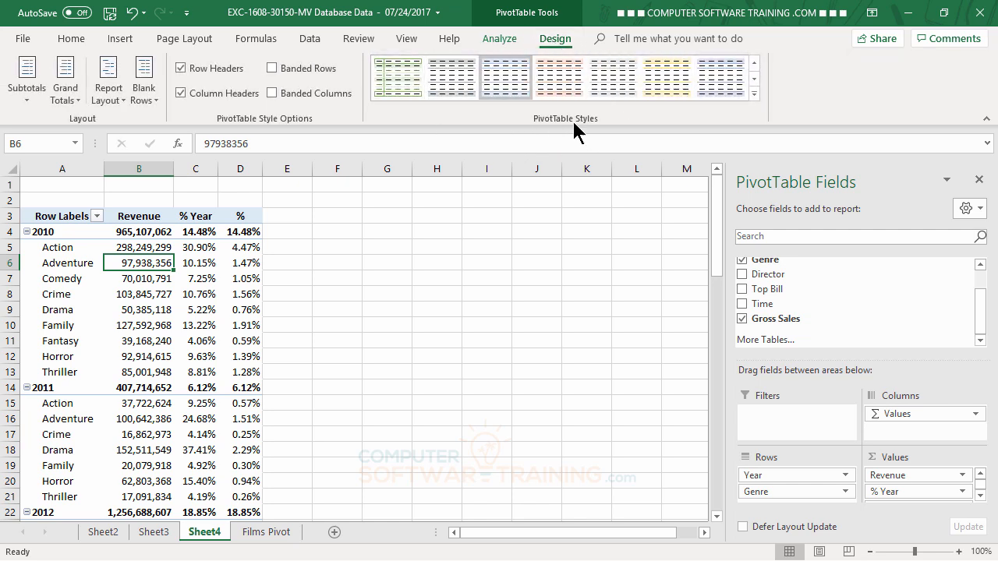
{"action": "left_click", "coordinate": [754, 93]}
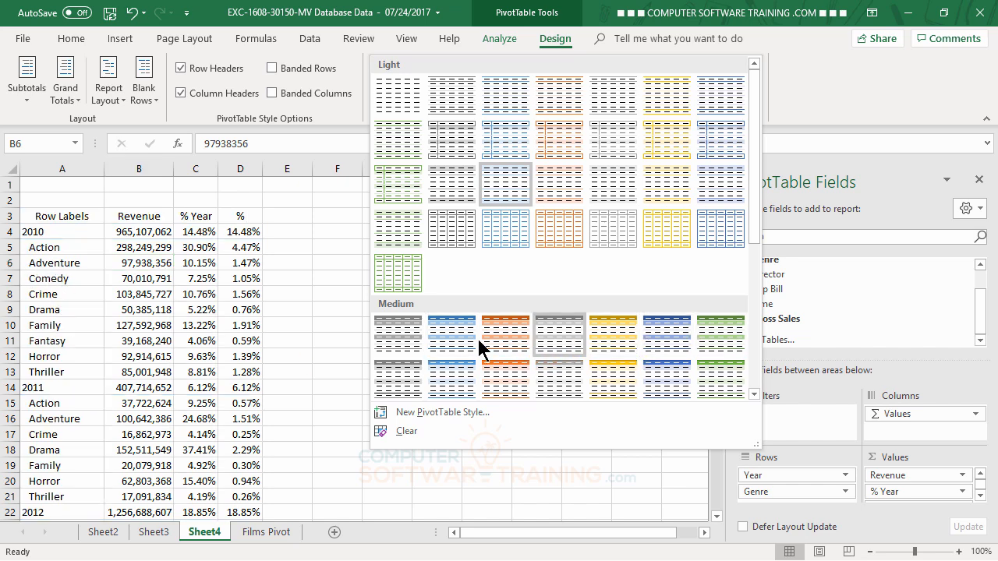
{"action": "left_click", "coordinate": [449, 335]}
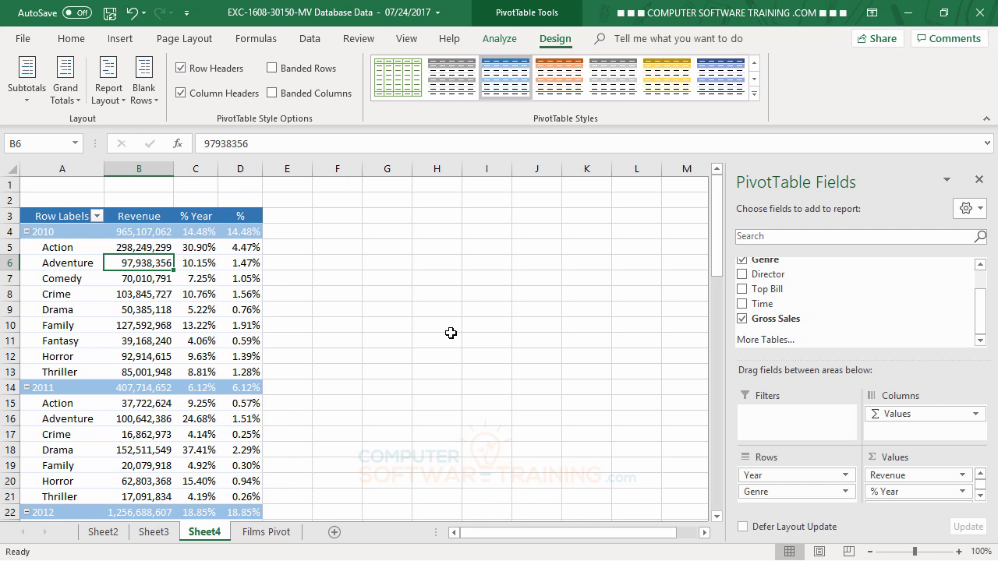
Step: Try banded rows together with banded columns, keeping only the banded columns on the PivotTable
{"action": "left_click", "coordinate": [270, 67]}
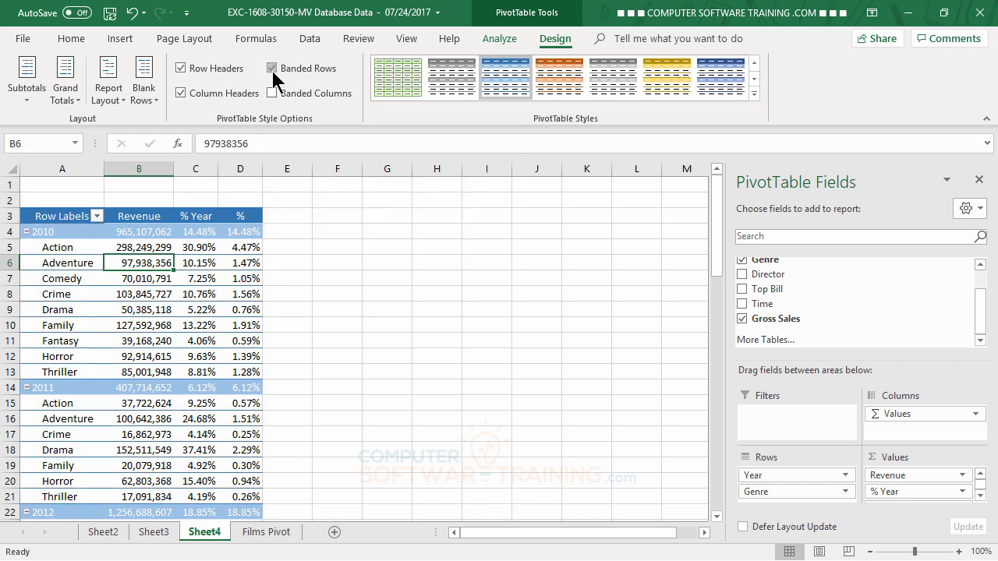
{"action": "left_click", "coordinate": [272, 93]}
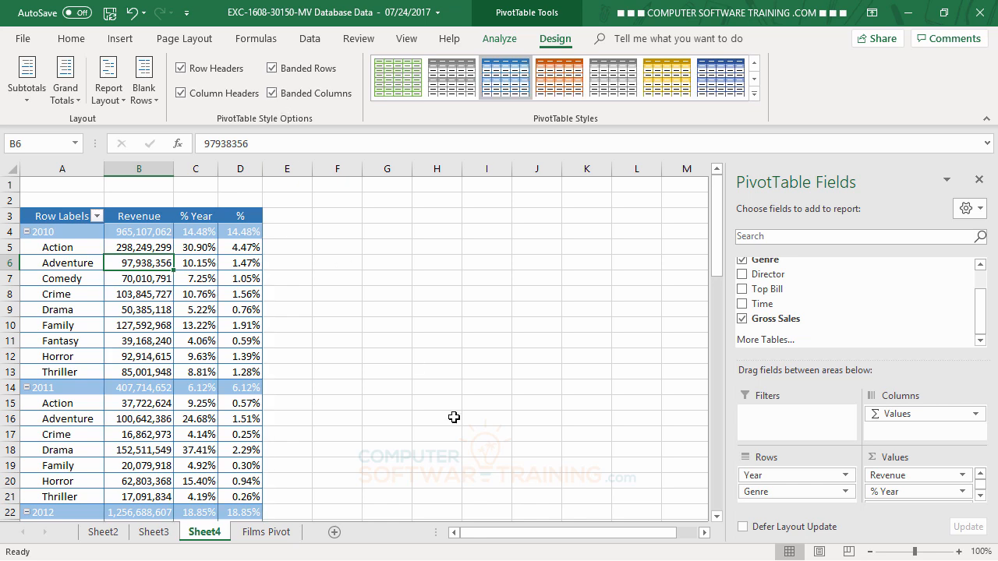
{"action": "left_click", "coordinate": [272, 69]}
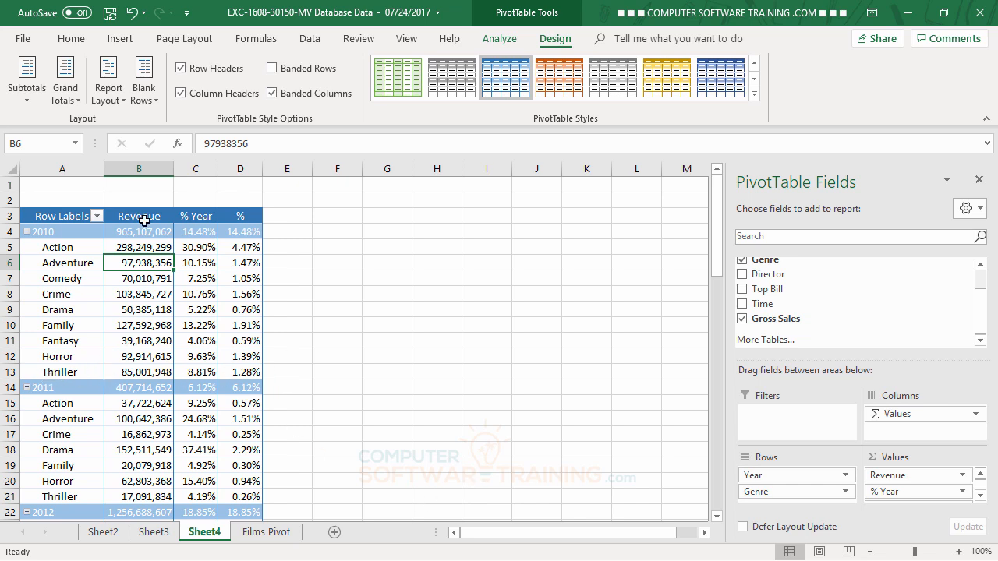
Step: Insert a blank line after each year group in the PivotTable and check the layout with the field list hidden
{"action": "left_click", "coordinate": [153, 97]}
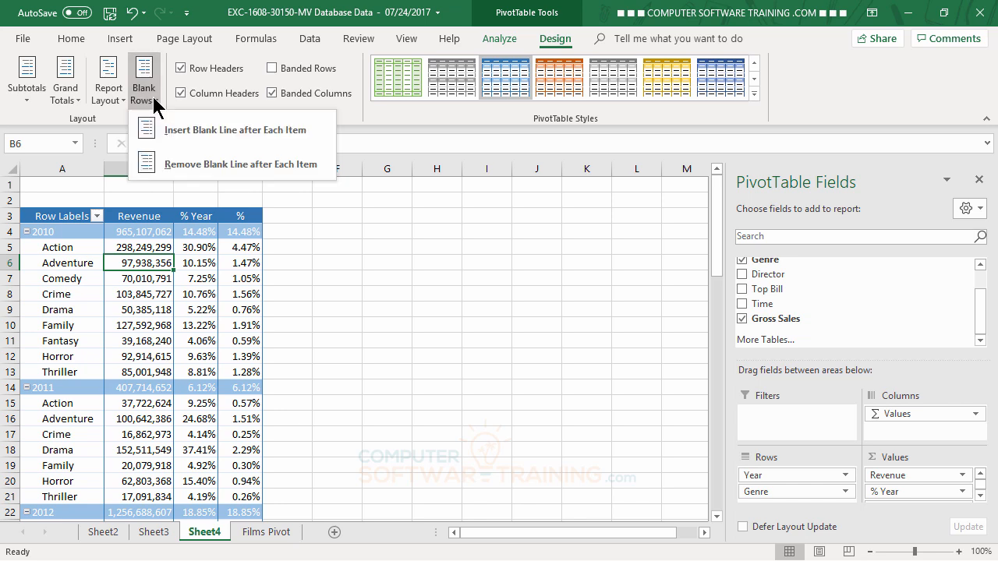
{"action": "left_click", "coordinate": [184, 131]}
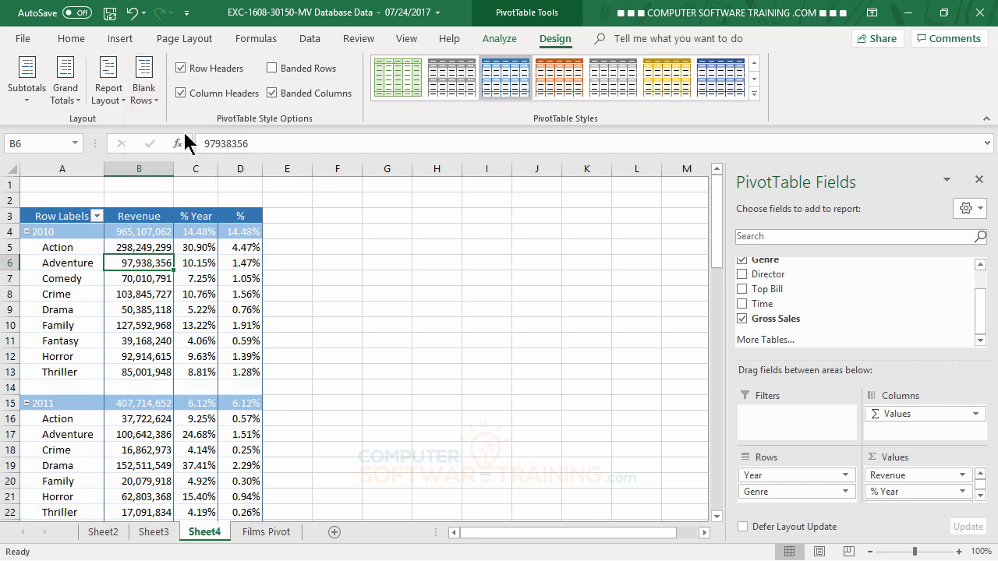
{"action": "left_click", "coordinate": [287, 218]}
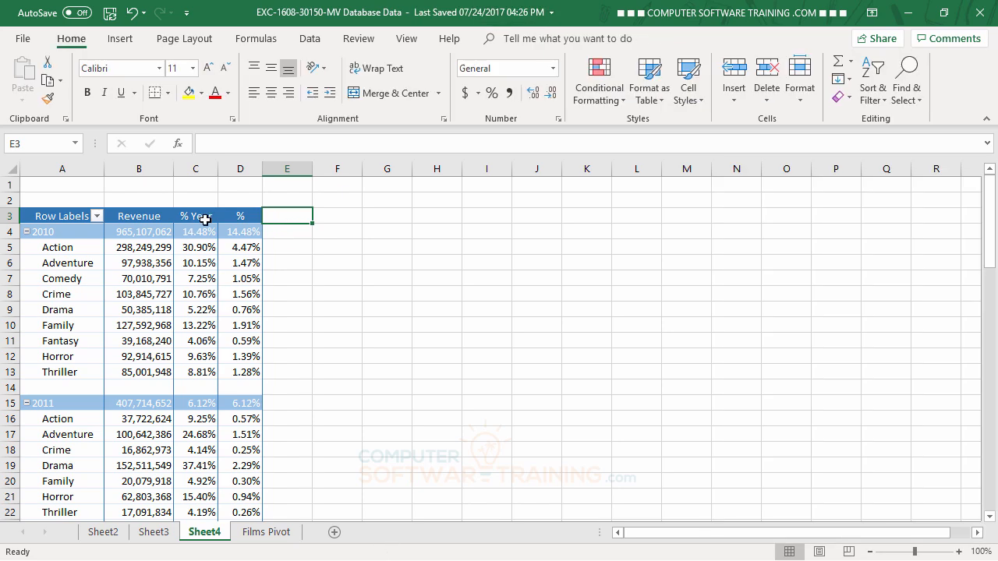
{"action": "left_click", "coordinate": [236, 216]}
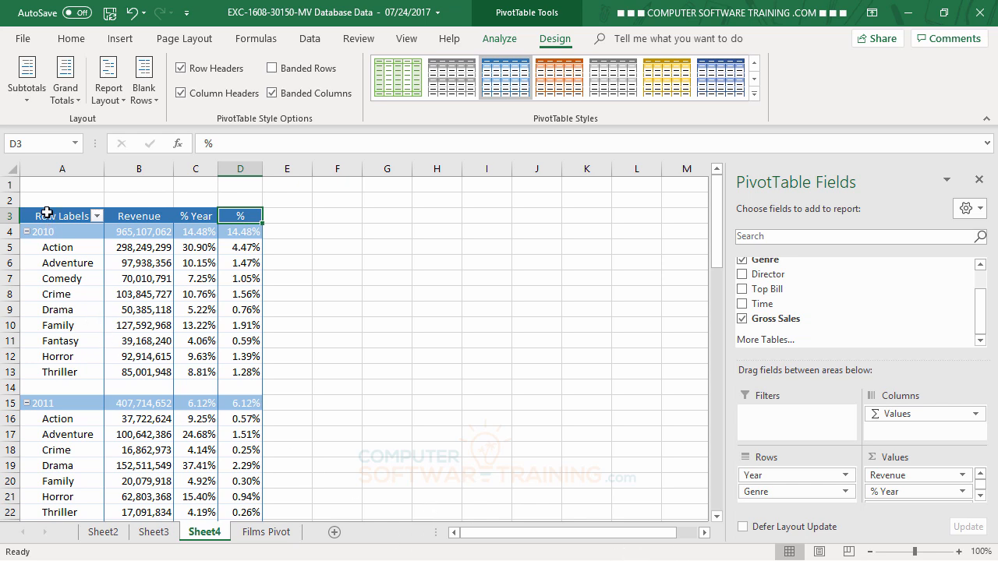
Step: Preview the Stacked Column type for a PivotChart of the PivotTable, but insert it as a Clustered Column chart
{"action": "left_click_drag", "start_coordinate": [47, 213], "coordinate": [122, 278]}
{"action": "left_click", "coordinate": [143, 305]}
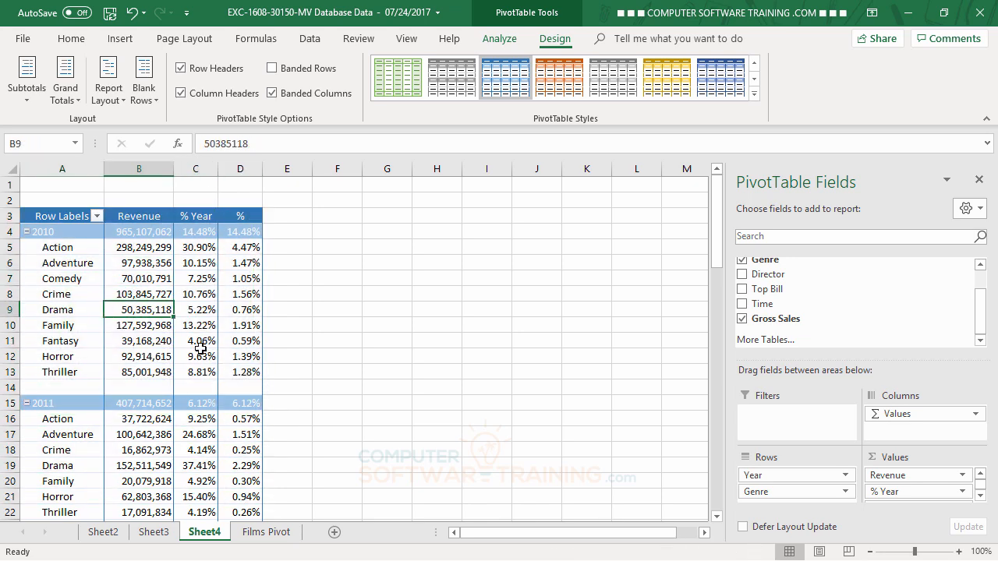
{"action": "mouse_move", "coordinate": [205, 350]}
{"action": "left_click", "coordinate": [500, 39]}
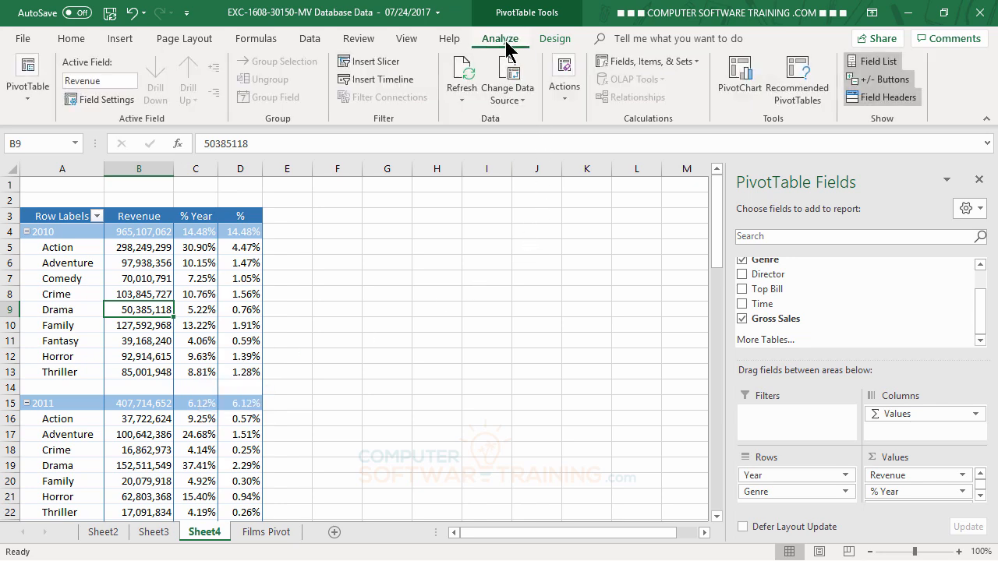
{"action": "left_click", "coordinate": [740, 82]}
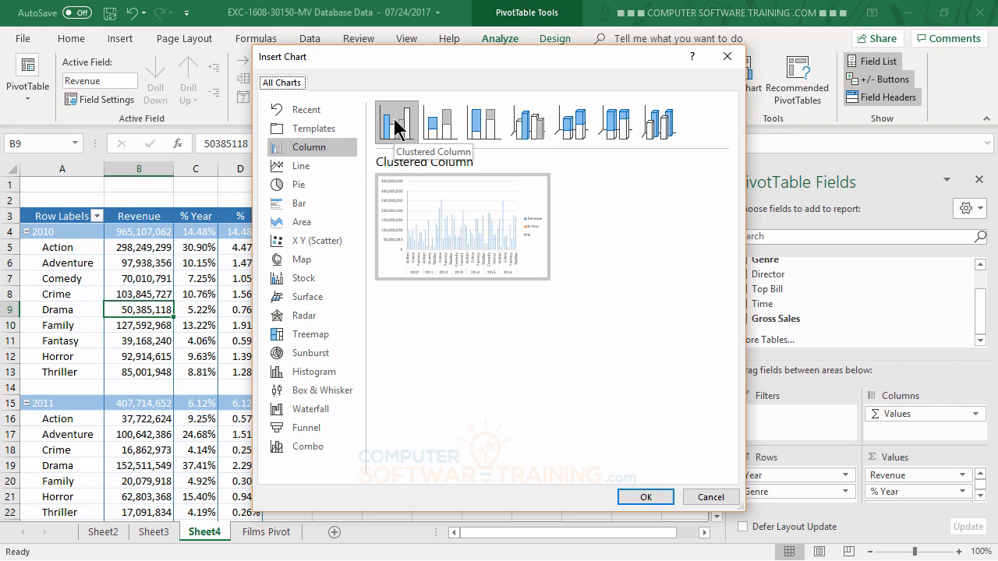
{"action": "mouse_move", "coordinate": [406, 280]}
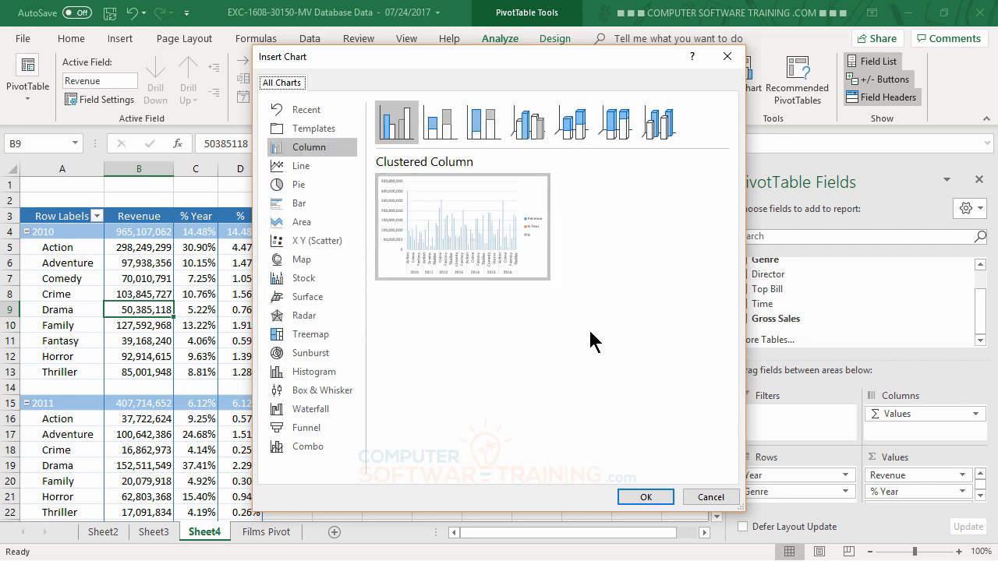
{"action": "left_click", "coordinate": [443, 123]}
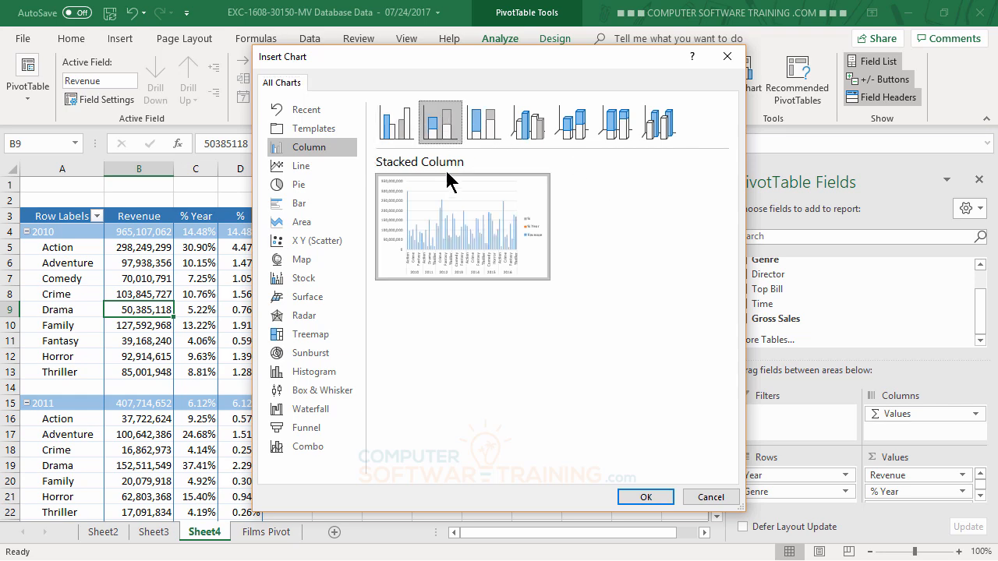
{"action": "mouse_move", "coordinate": [446, 229]}
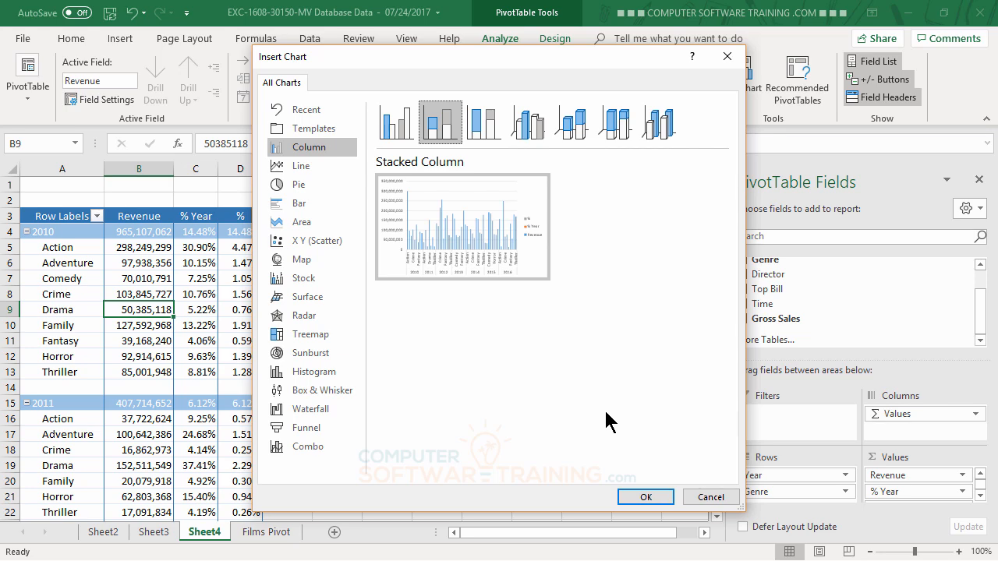
{"action": "left_click", "coordinate": [399, 125]}
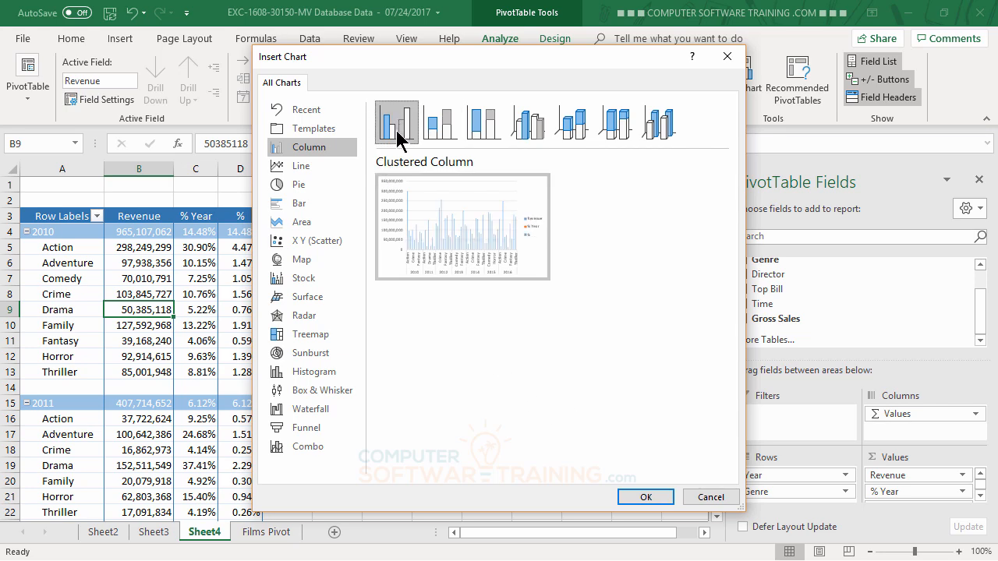
{"action": "left_click", "coordinate": [637, 497]}
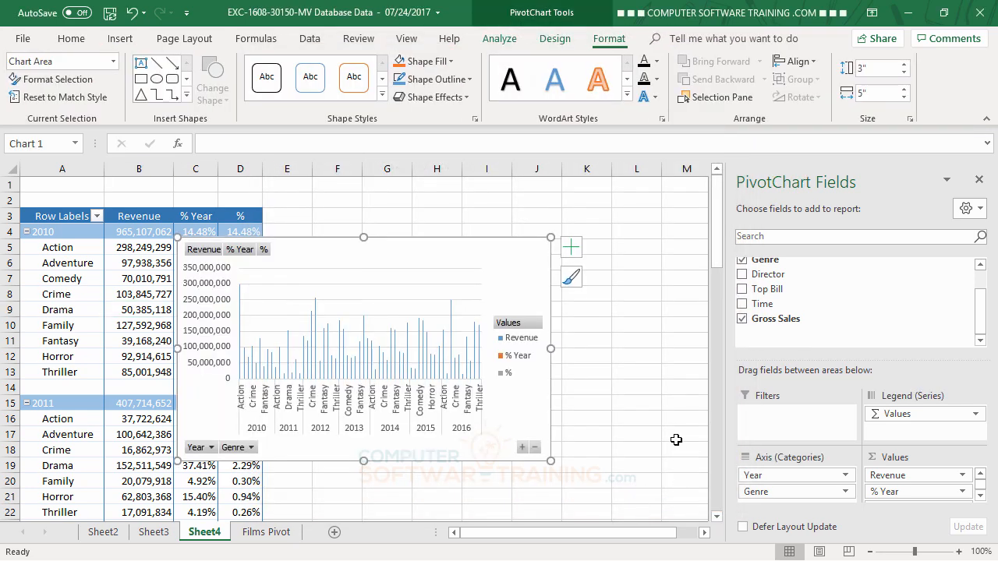
Step: Move the PivotChart beside the PivotTable near row 3 and widen it to about 7.64", with the sheet zoomed to 80%
{"action": "left_click", "coordinate": [704, 533]}
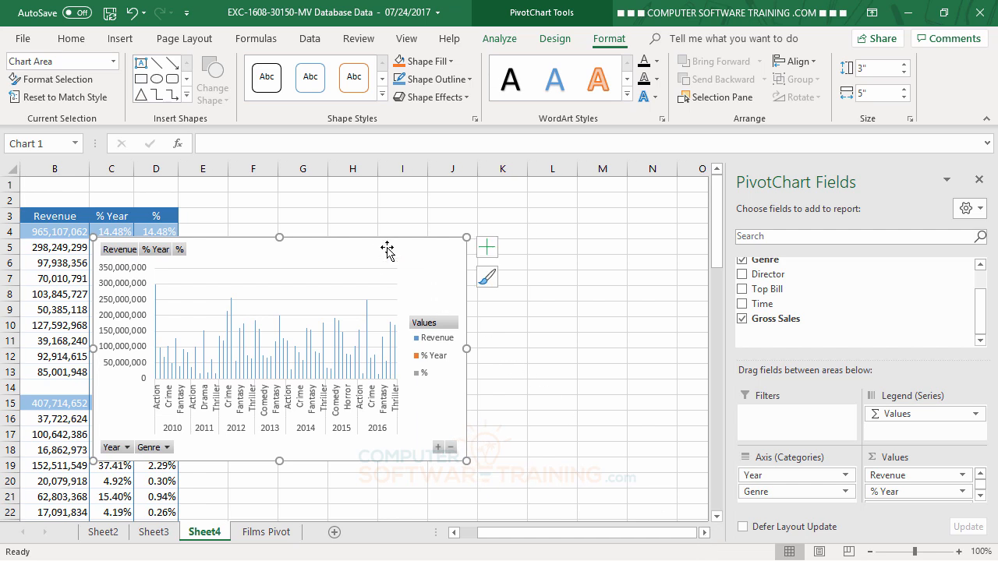
{"action": "mouse_move", "coordinate": [387, 248]}
{"action": "left_mouse_down"}
{"action": "mouse_move", "coordinate": [508, 273]}
{"action": "mouse_move", "coordinate": [481, 212]}
{"action": "mouse_move", "coordinate": [528, 232]}
{"action": "mouse_move", "coordinate": [507, 226]}
{"action": "left_mouse_up"}
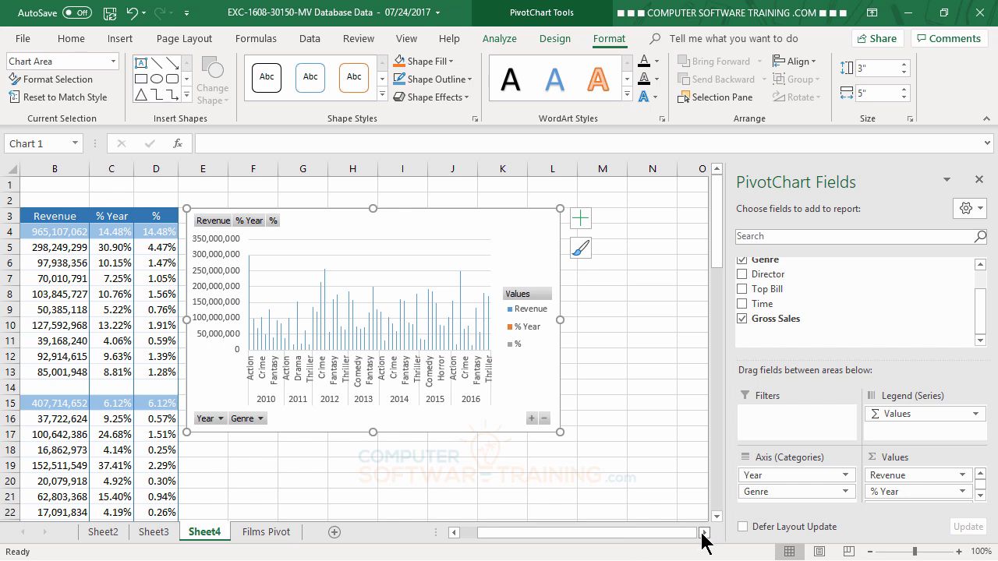
{"action": "left_click", "coordinate": [871, 552]}
{"action": "left_click", "coordinate": [871, 552]}
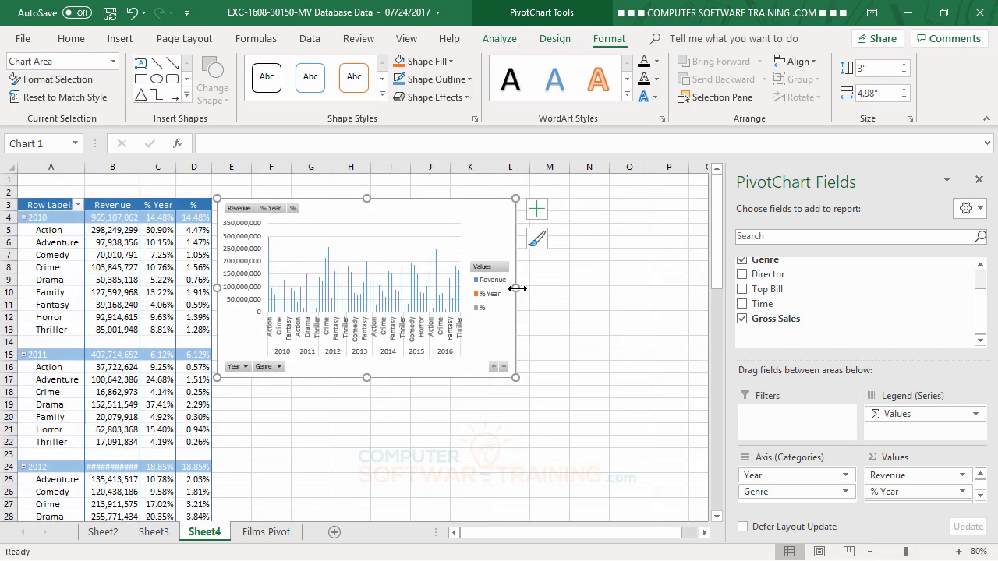
{"action": "left_click_drag", "start_coordinate": [516, 288], "coordinate": [676, 291]}
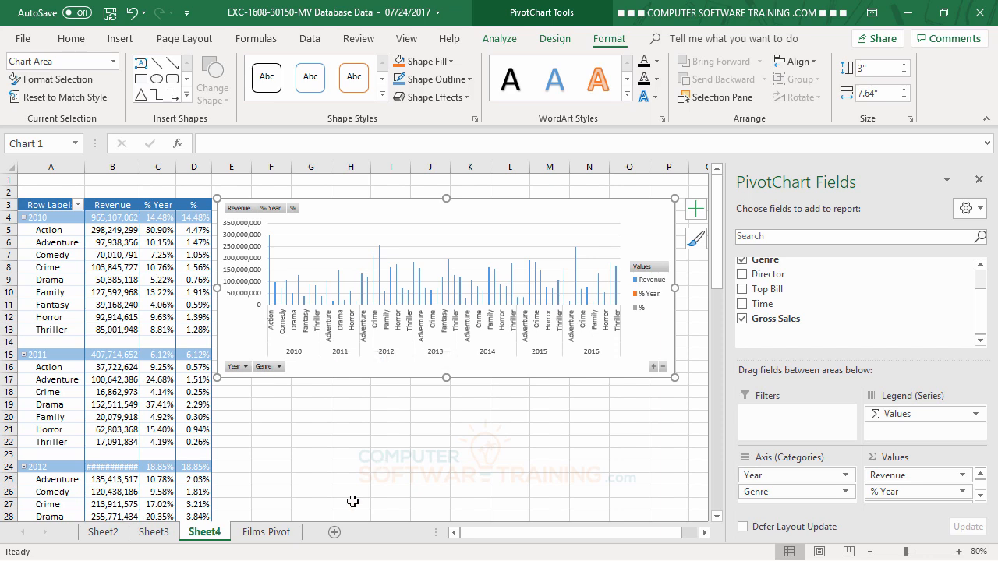
Step: Filter the PivotTable's row labels by Year to only 2010 and 2011
{"action": "left_click", "coordinate": [62, 255]}
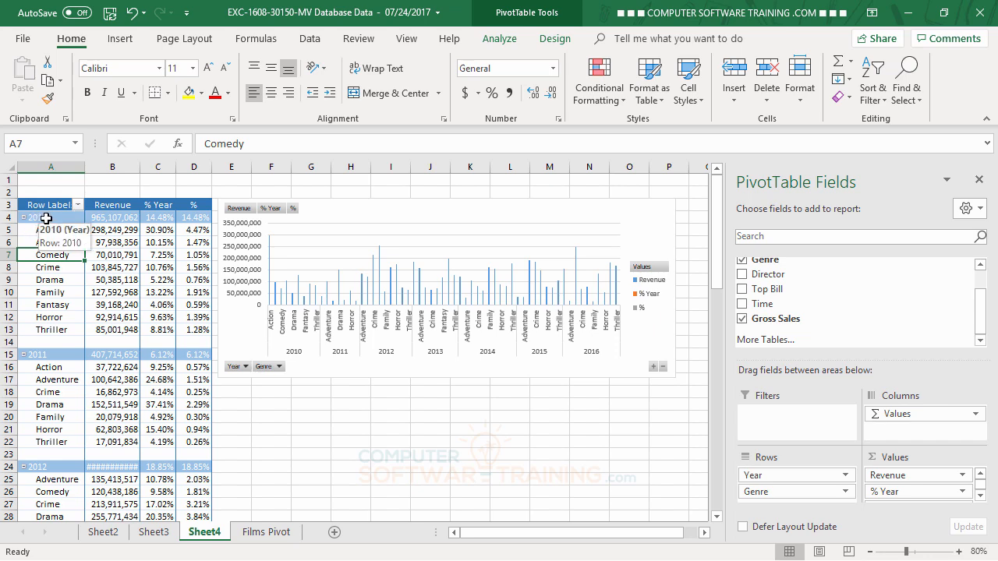
{"action": "left_click", "coordinate": [46, 218]}
{"action": "left_click", "coordinate": [51, 355]}
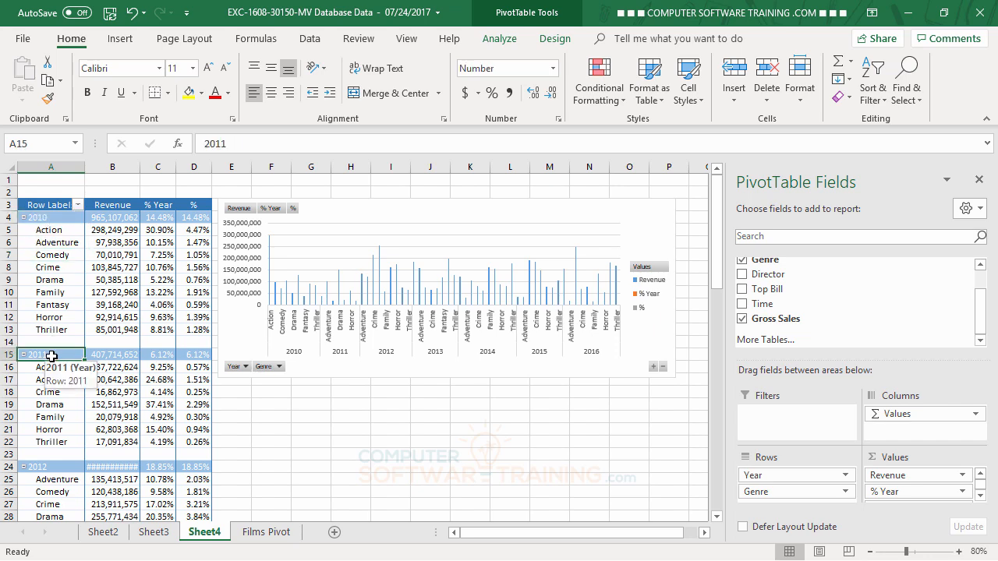
{"action": "left_click", "coordinate": [78, 205]}
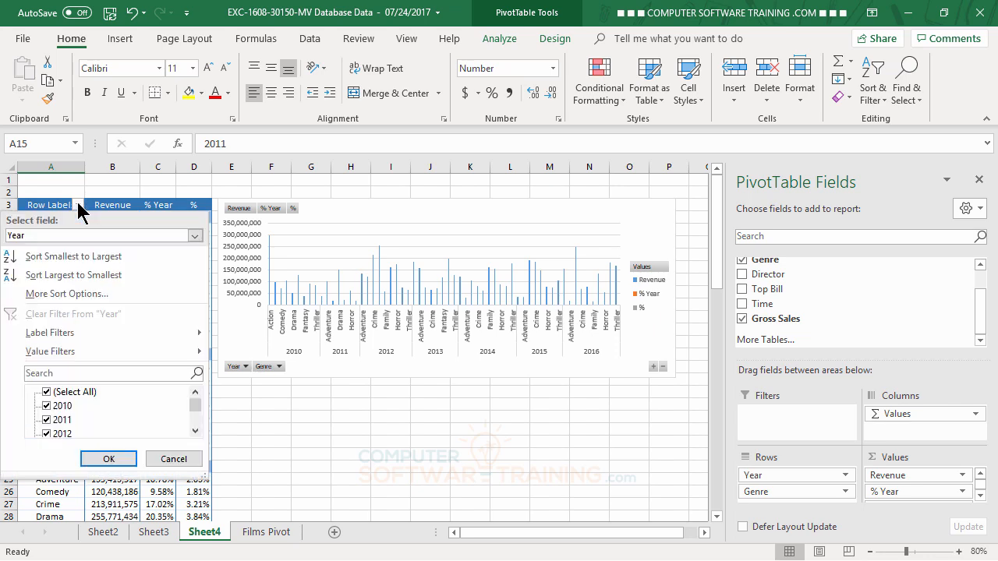
{"action": "left_click", "coordinate": [47, 392]}
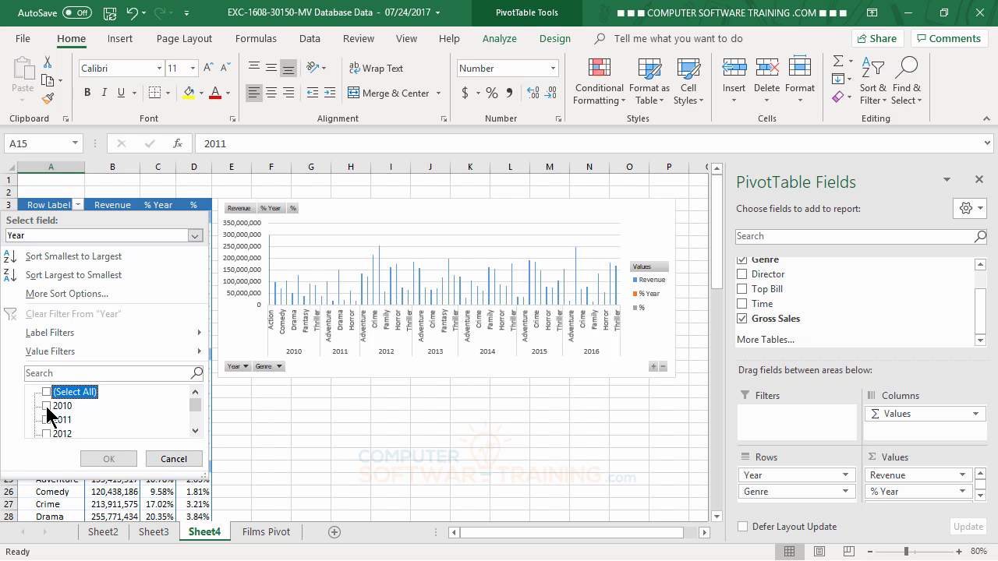
{"action": "left_click", "coordinate": [46, 406]}
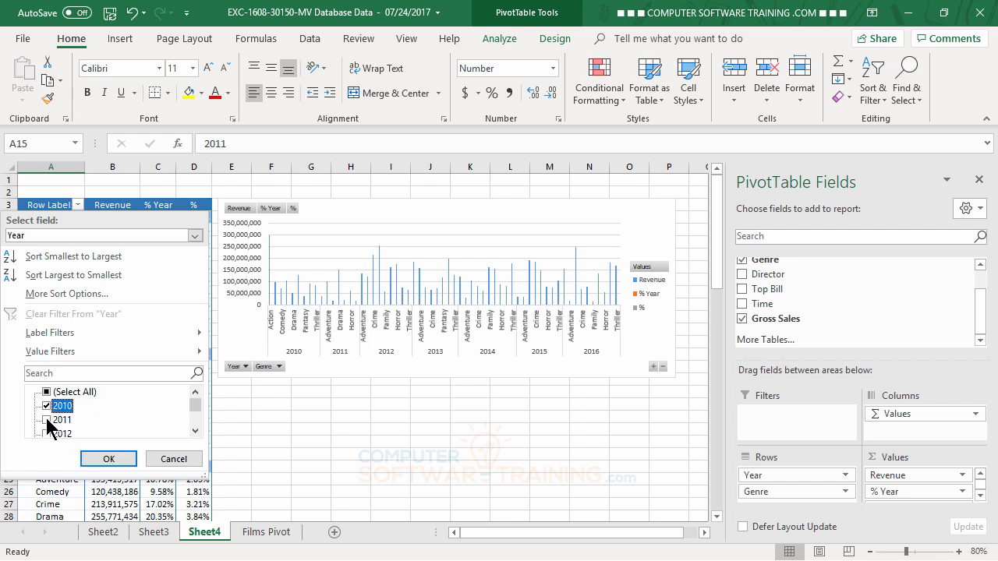
{"action": "left_click", "coordinate": [46, 420]}
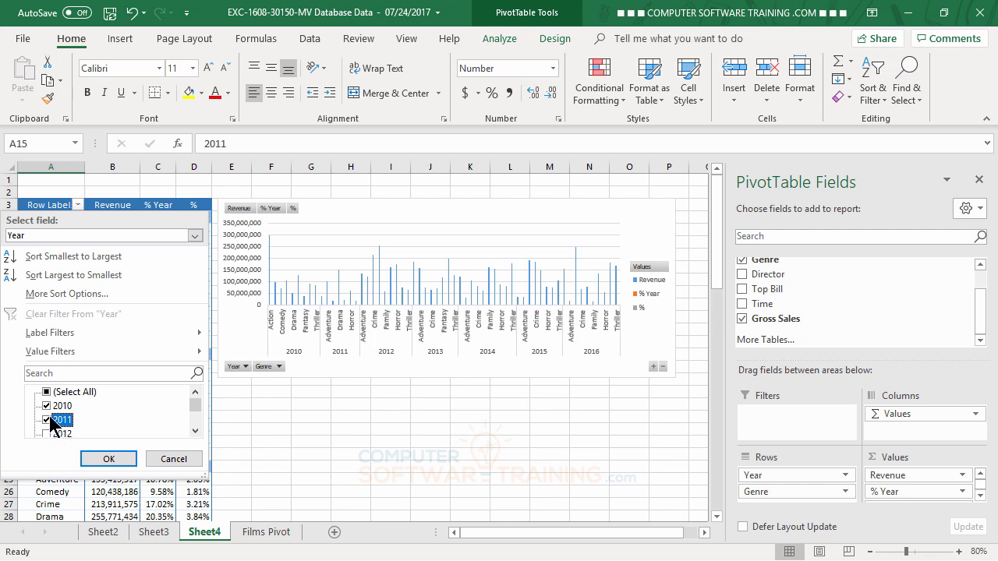
{"action": "left_click", "coordinate": [110, 460]}
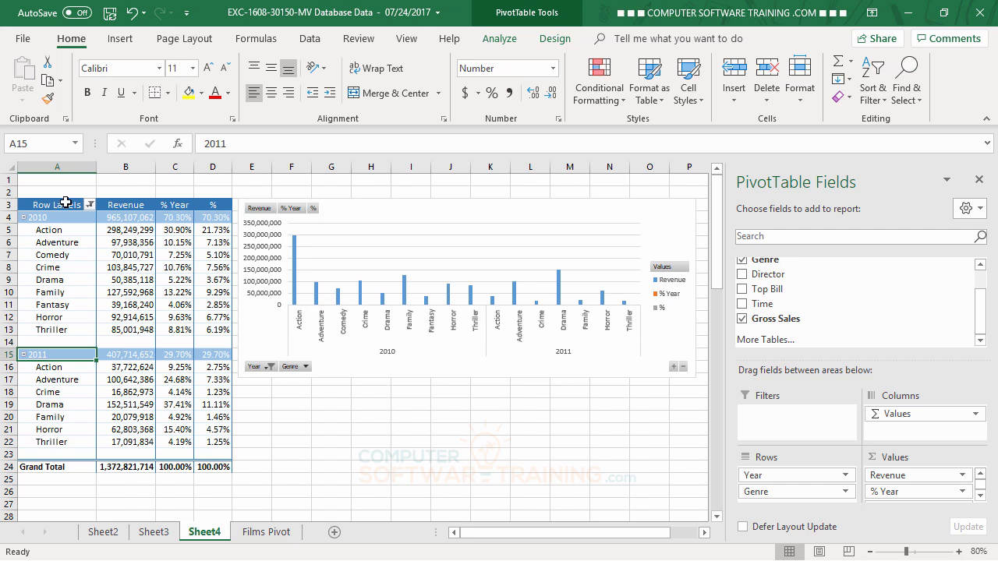
Step: Add 2012 to the Year filter on the PivotTable's row labels
{"action": "left_click", "coordinate": [91, 204]}
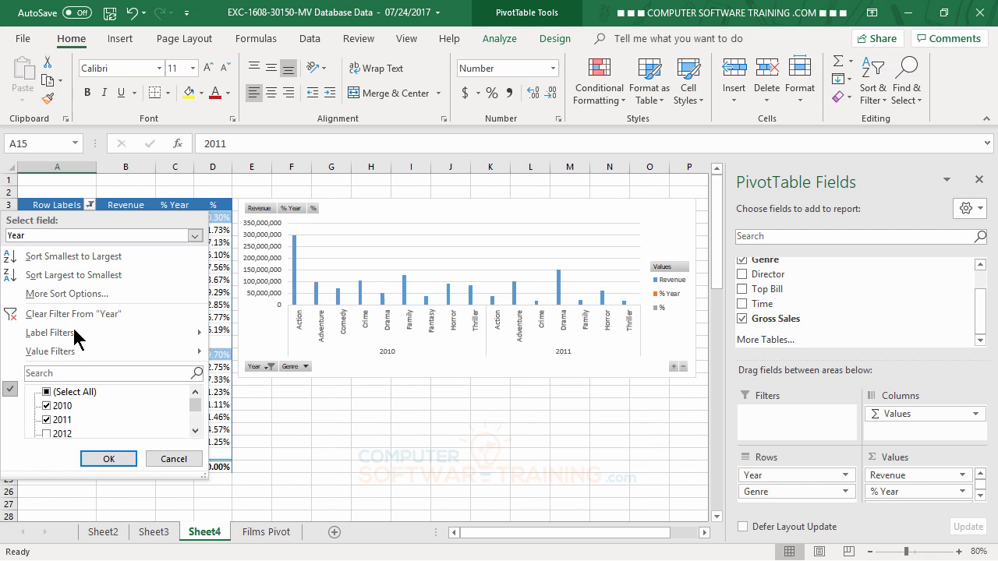
{"action": "left_click", "coordinate": [46, 433]}
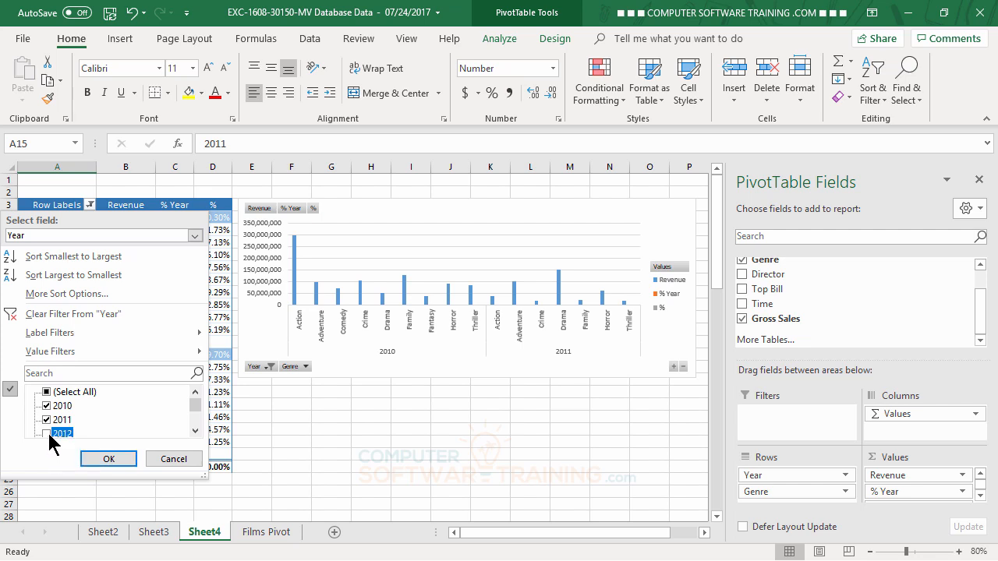
{"action": "left_click", "coordinate": [110, 460]}
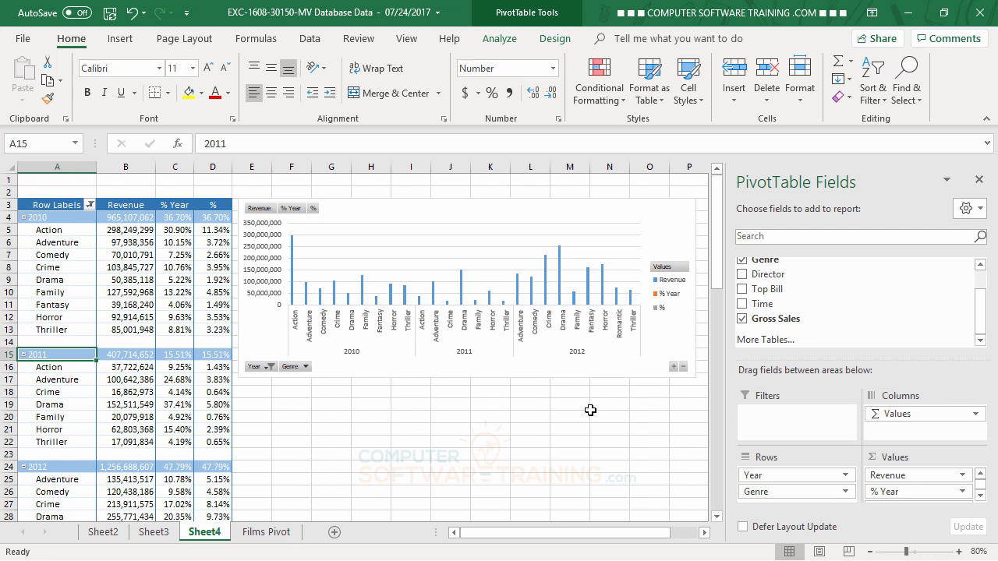
Step: Place the PivotChart's legend at the top of the chart
{"action": "left_click", "coordinate": [678, 211]}
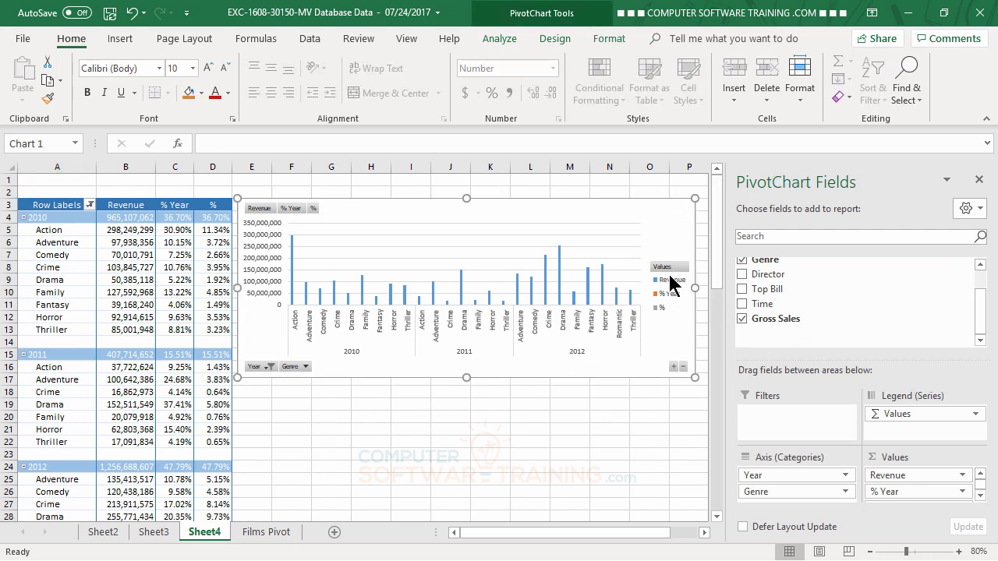
{"action": "left_click", "coordinate": [704, 532]}
{"action": "left_click", "coordinate": [704, 532]}
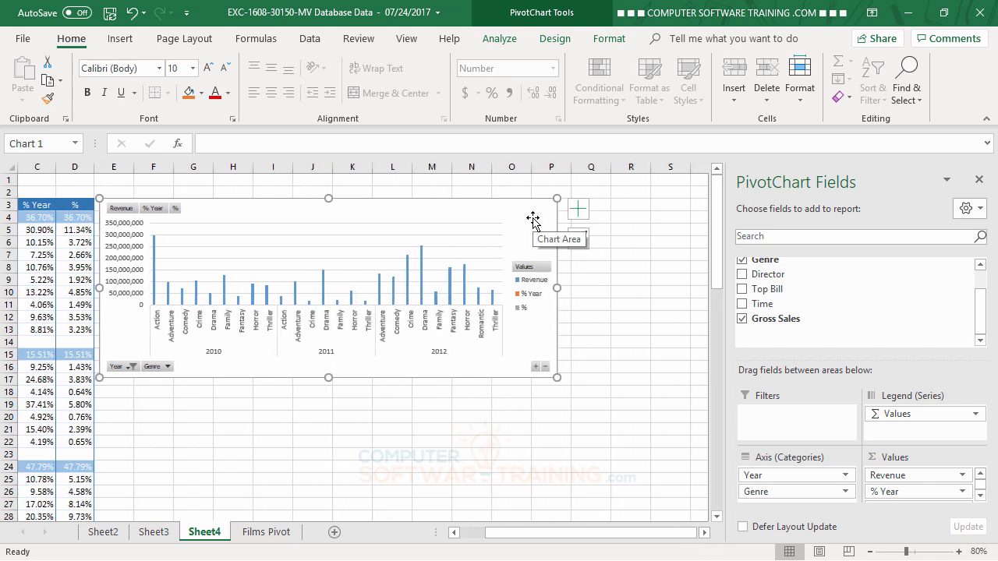
{"action": "left_click", "coordinate": [581, 211]}
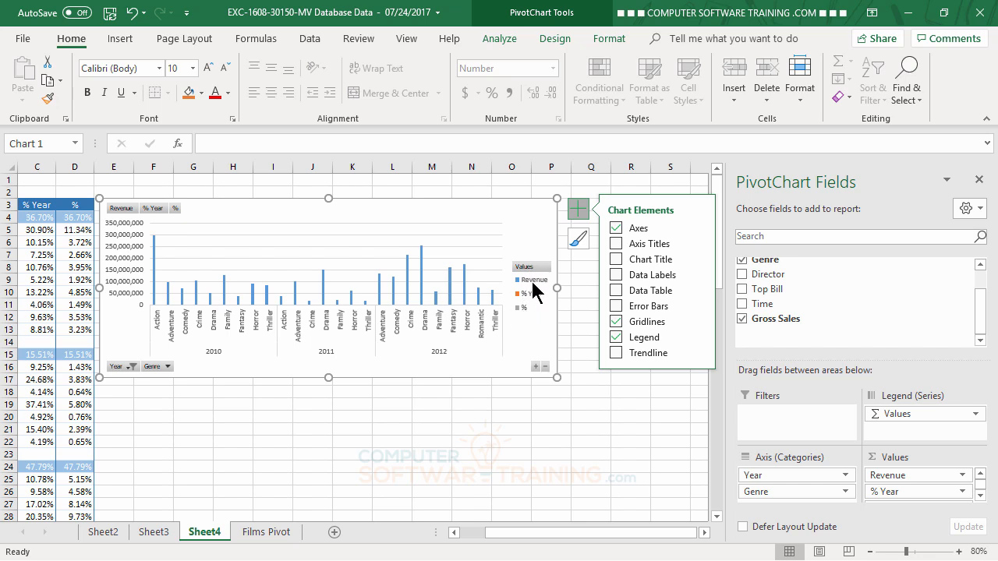
{"action": "left_click", "coordinate": [700, 333]}
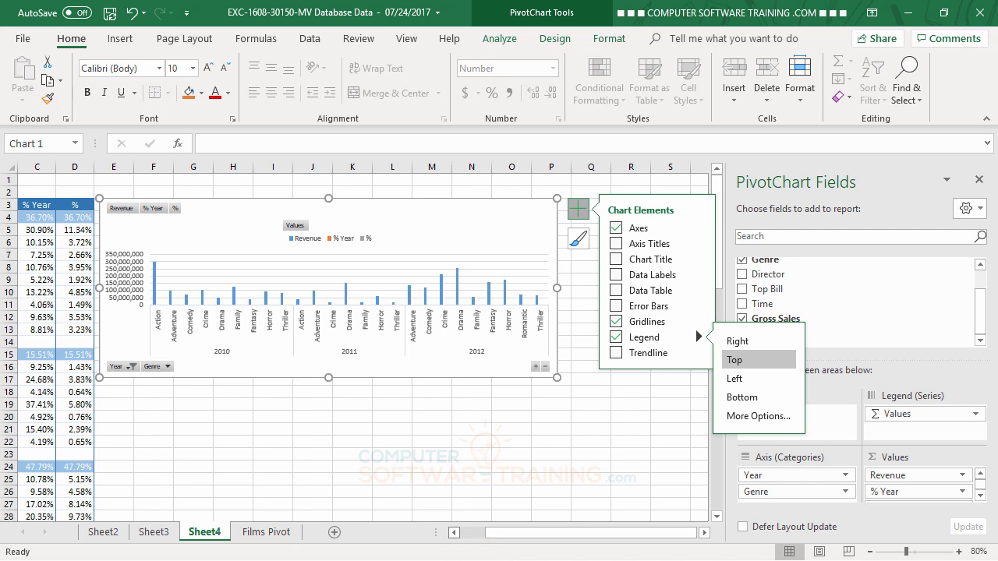
Step: Enlarge the field areas of the field list and remove the % Year and % fields from Values, keeping only Revenue
{"action": "mouse_move", "coordinate": [156, 282]}
{"action": "left_click", "coordinate": [453, 535]}
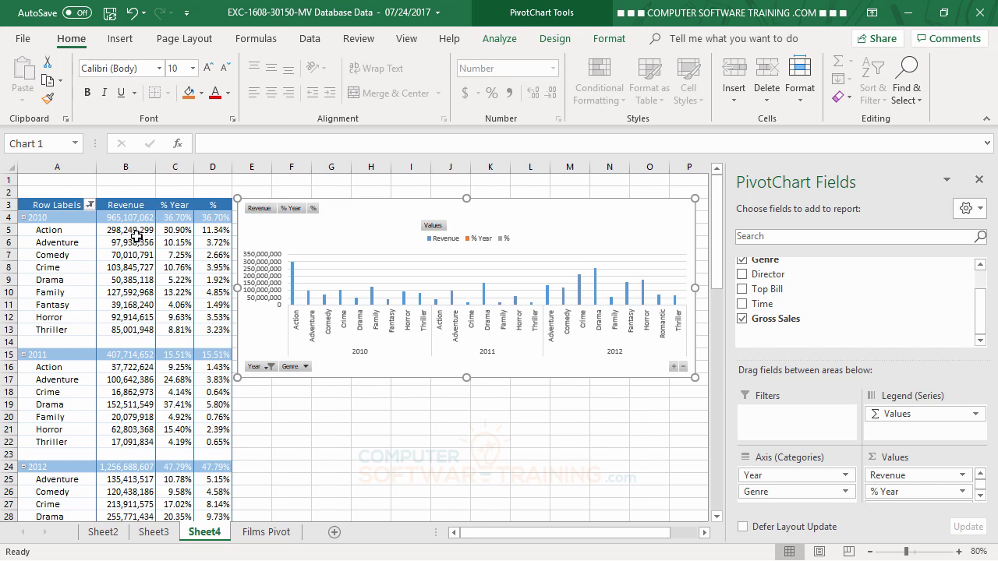
{"action": "mouse_move", "coordinate": [125, 232]}
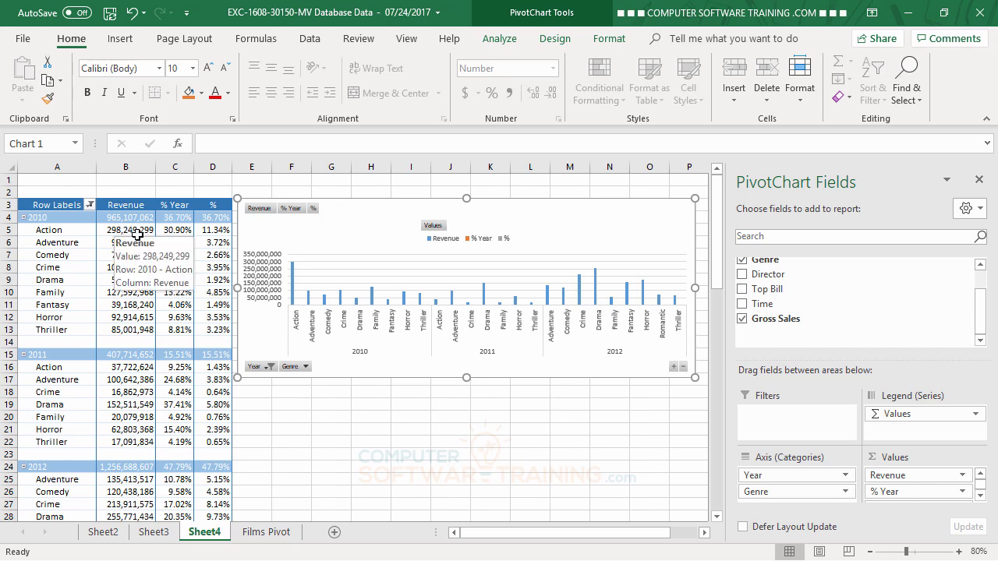
{"action": "mouse_move", "coordinate": [184, 232]}
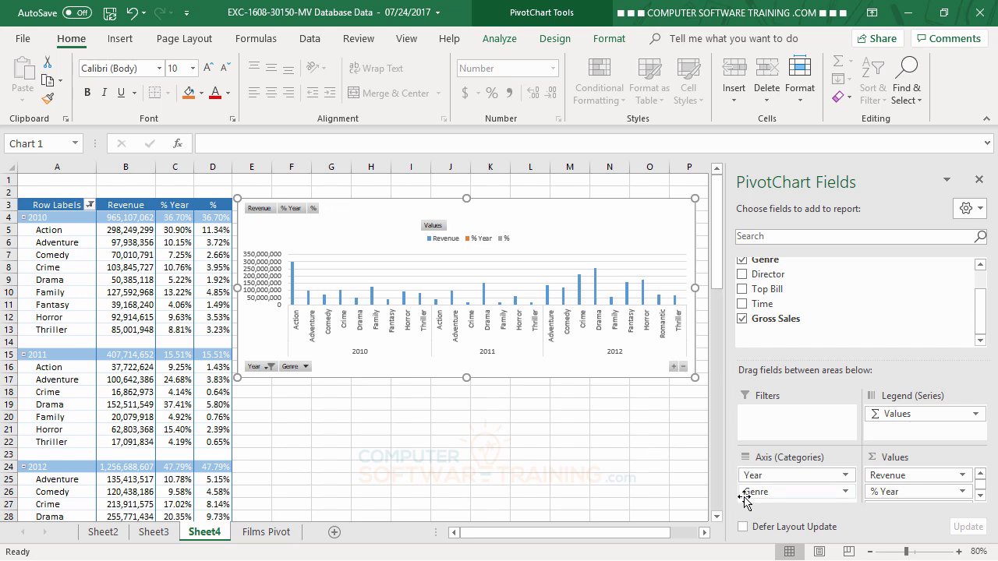
{"action": "left_click_drag", "start_coordinate": [746, 499], "coordinate": [545, 443]}
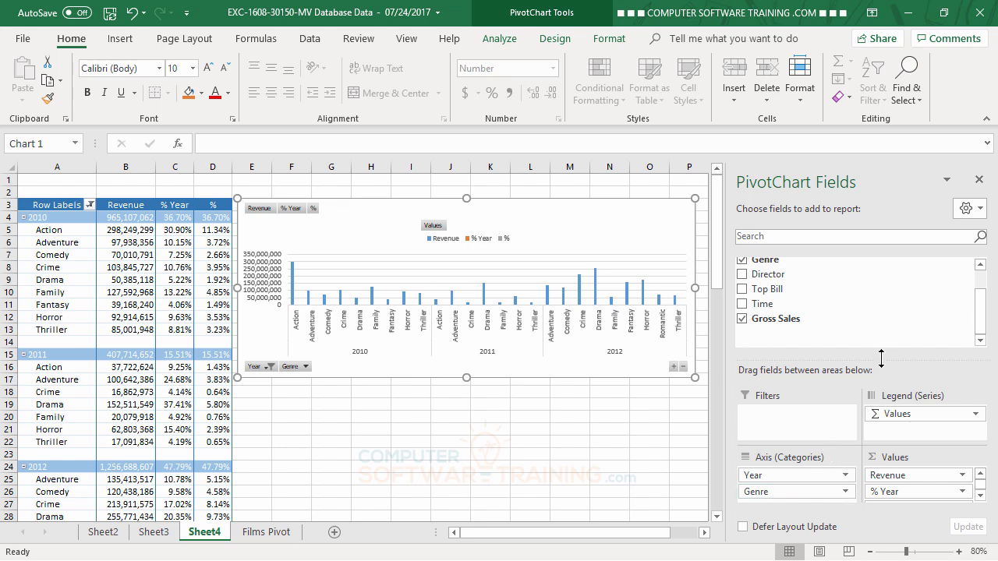
{"action": "left_click_drag", "start_coordinate": [879, 362], "coordinate": [882, 312]}
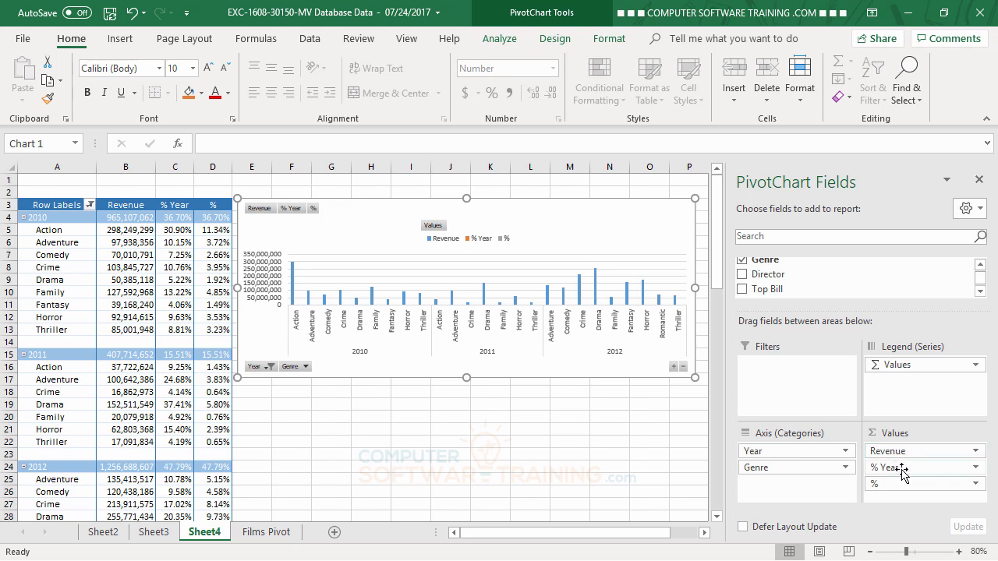
{"action": "left_click_drag", "start_coordinate": [902, 472], "coordinate": [619, 444]}
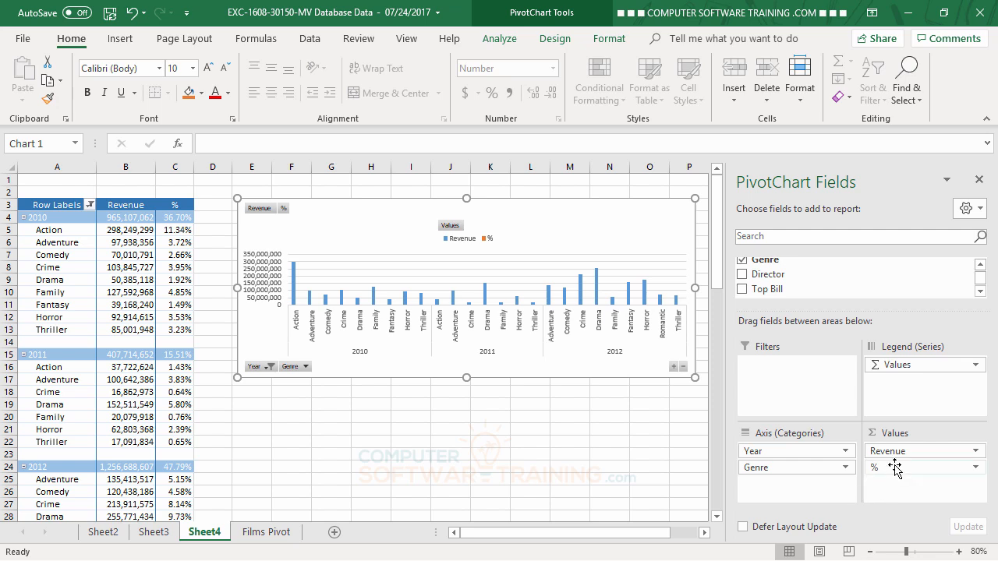
{"action": "left_click_drag", "start_coordinate": [896, 467], "coordinate": [581, 448]}
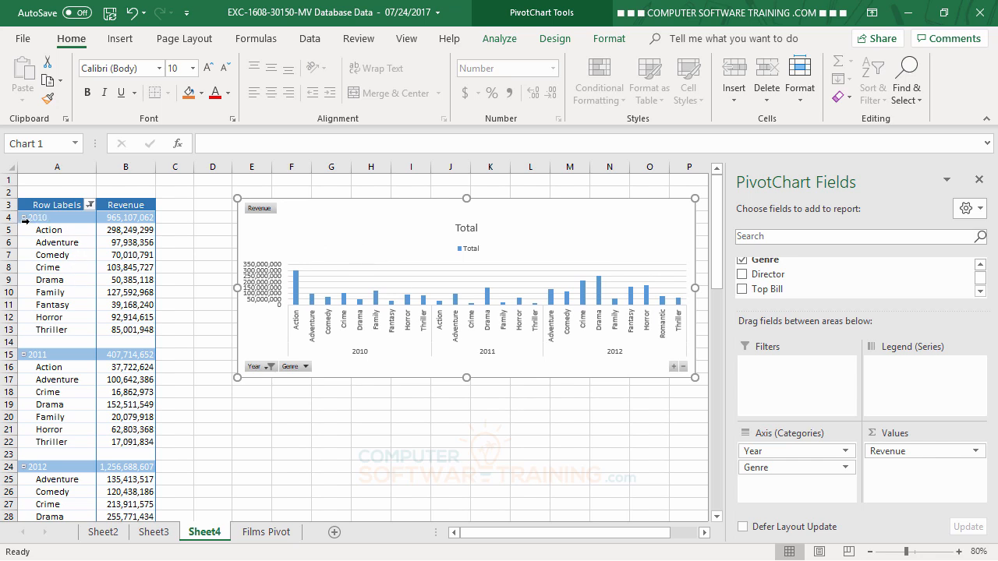
Step: Clear the Year filter from the PivotTable's row labels
{"action": "left_click", "coordinate": [90, 205]}
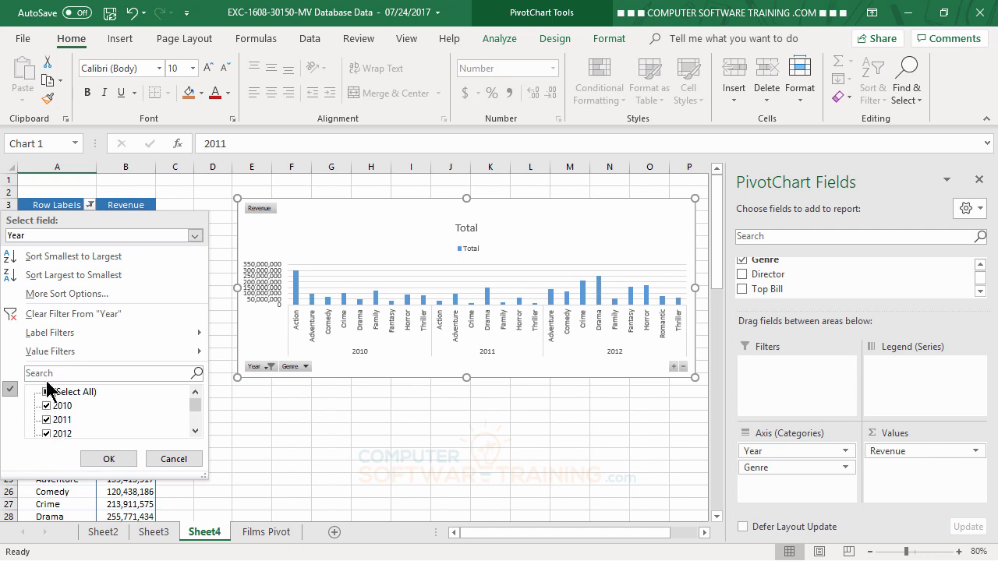
{"action": "left_click", "coordinate": [56, 309]}
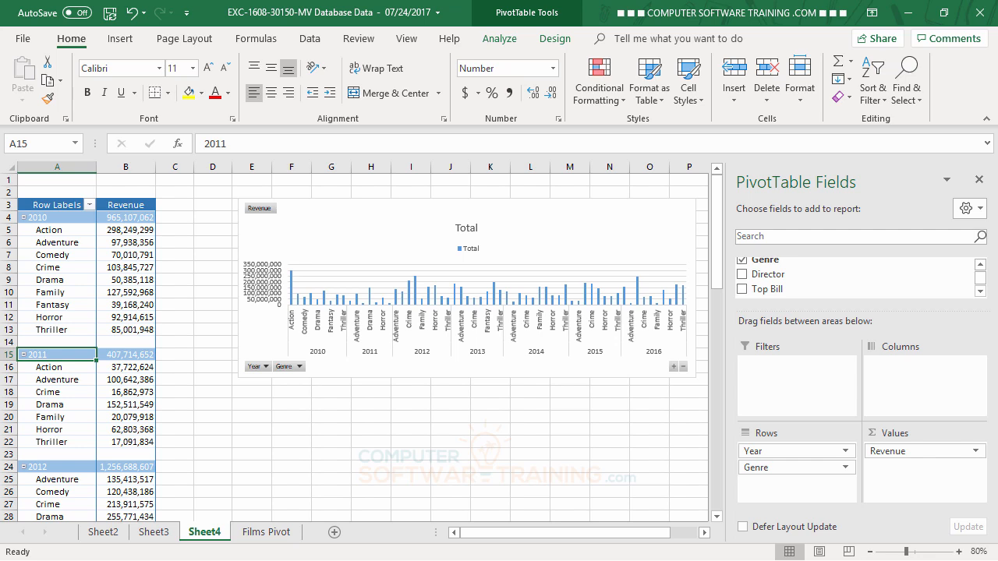
Step: Filter the PivotTable's Year row labels to show only 2010, 2011 and 2012
{"action": "left_click", "coordinate": [90, 204]}
{"action": "left_click", "coordinate": [46, 392]}
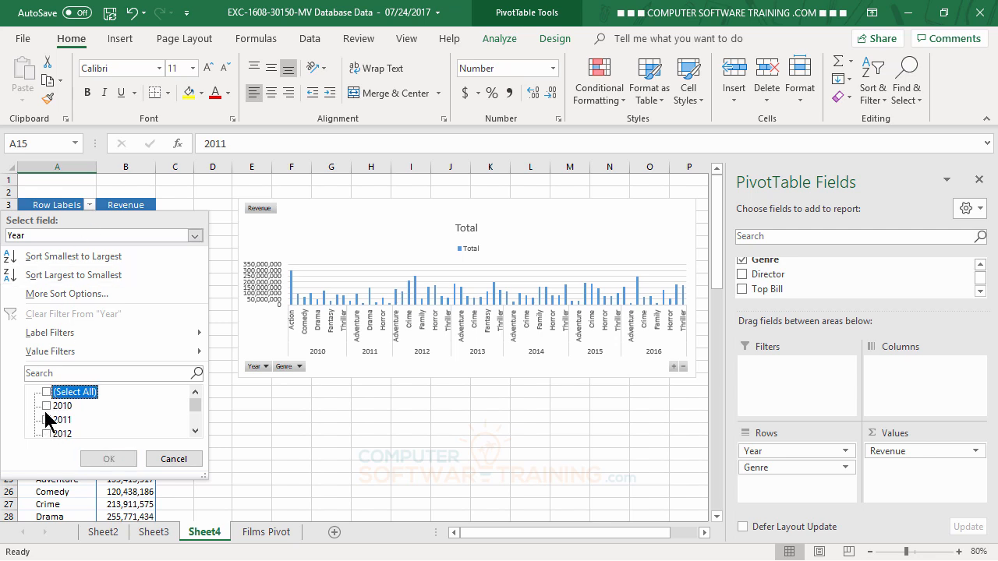
{"action": "left_click", "coordinate": [47, 406]}
{"action": "left_click", "coordinate": [46, 421]}
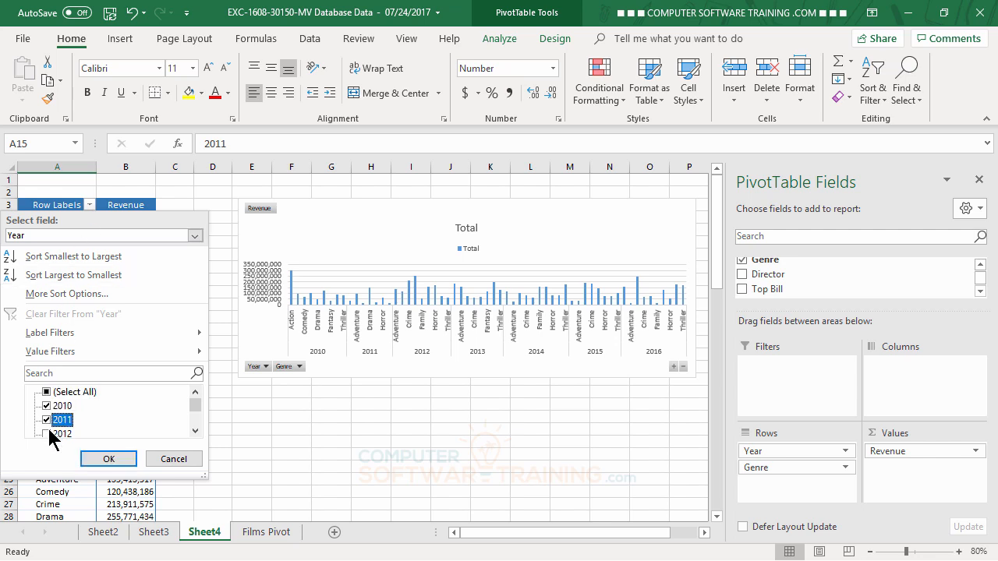
{"action": "left_click", "coordinate": [46, 434]}
{"action": "left_click", "coordinate": [106, 459]}
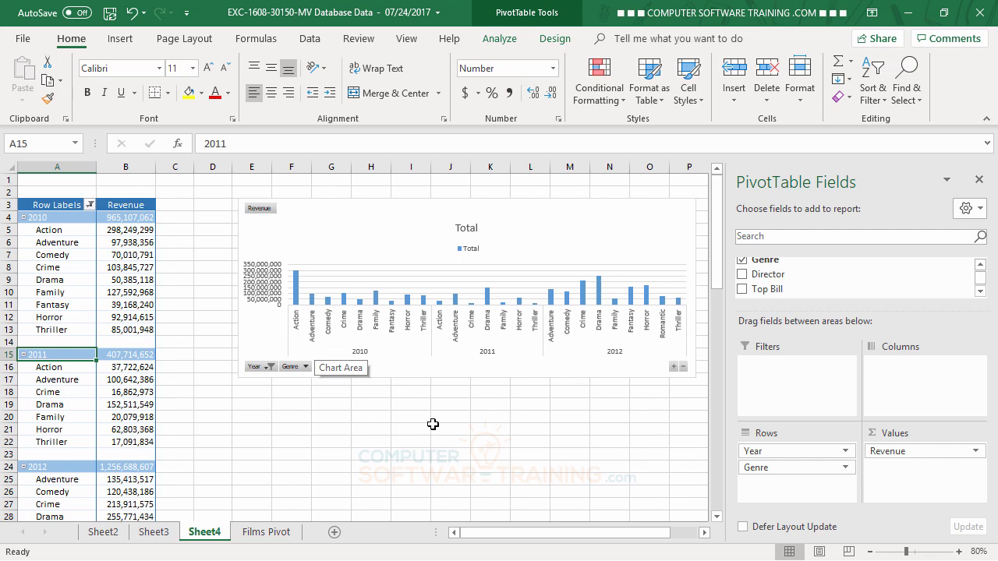
Step: Widen the PivotChart's columns by reducing the data series' gap width to 59%
{"action": "left_click", "coordinate": [704, 533]}
{"action": "left_click", "coordinate": [705, 532]}
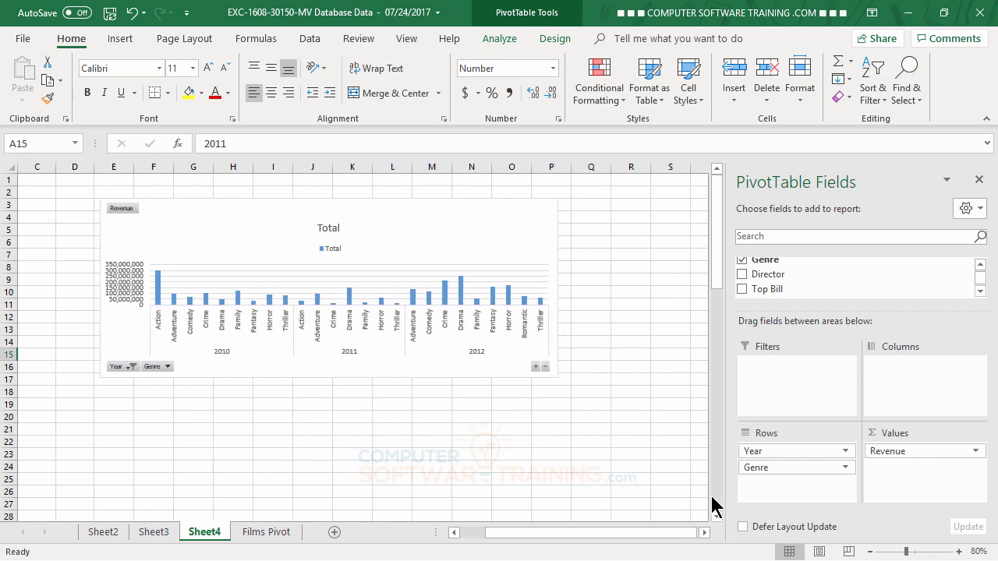
{"action": "left_click", "coordinate": [525, 213]}
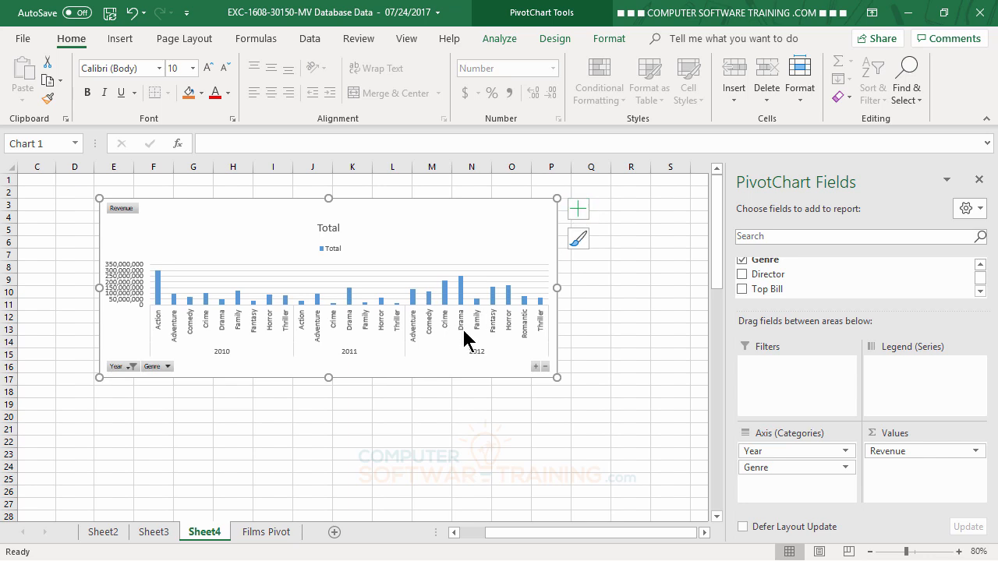
{"action": "mouse_move", "coordinate": [463, 288]}
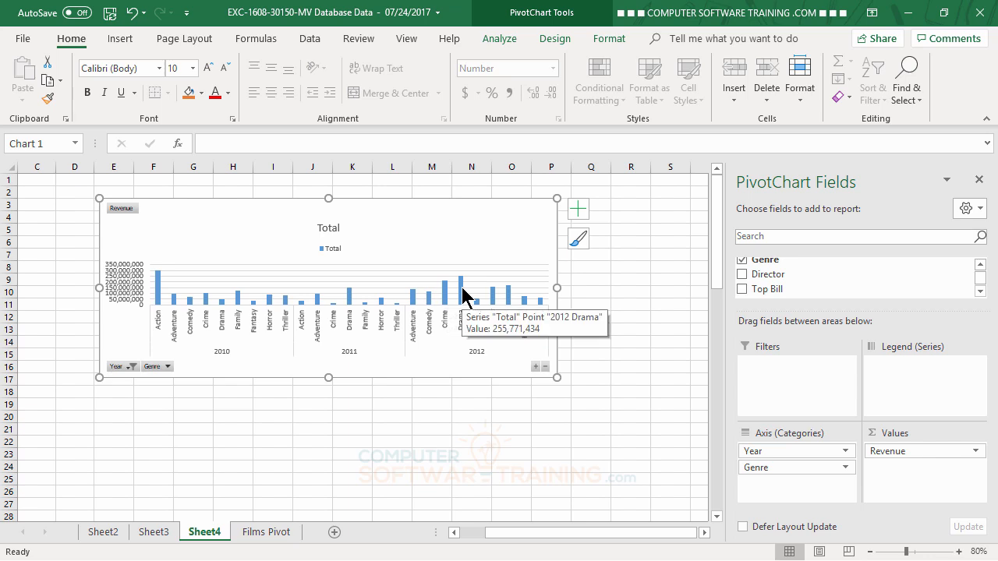
{"action": "double_click", "coordinate": [463, 294]}
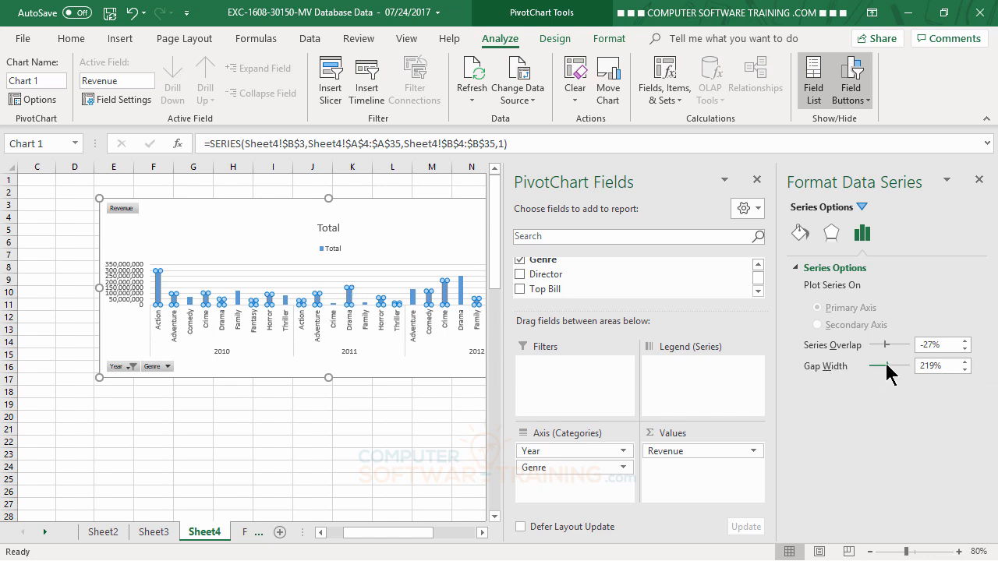
{"action": "left_click_drag", "start_coordinate": [886, 367], "coordinate": [878, 367]}
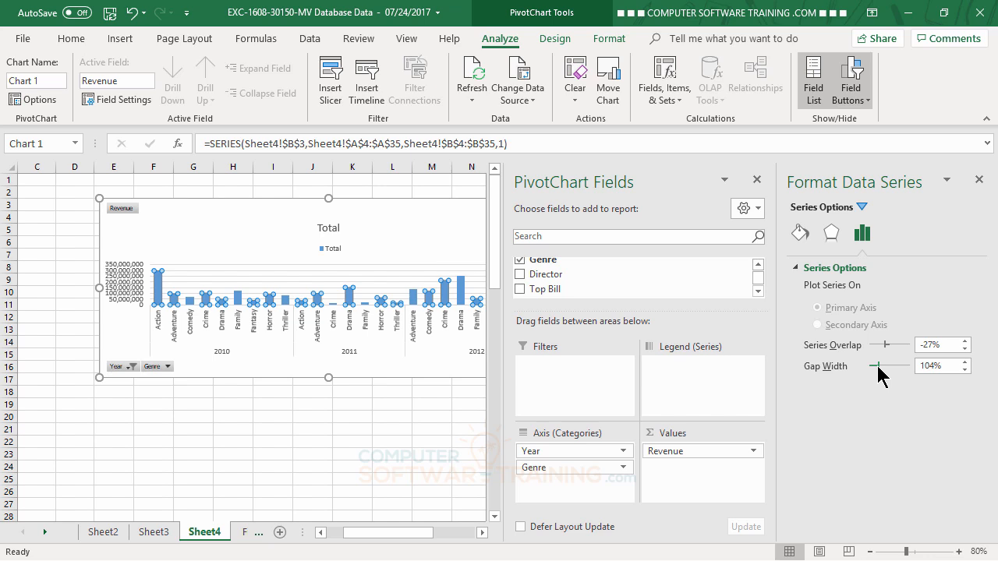
{"action": "left_click_drag", "start_coordinate": [877, 367], "coordinate": [875, 367]}
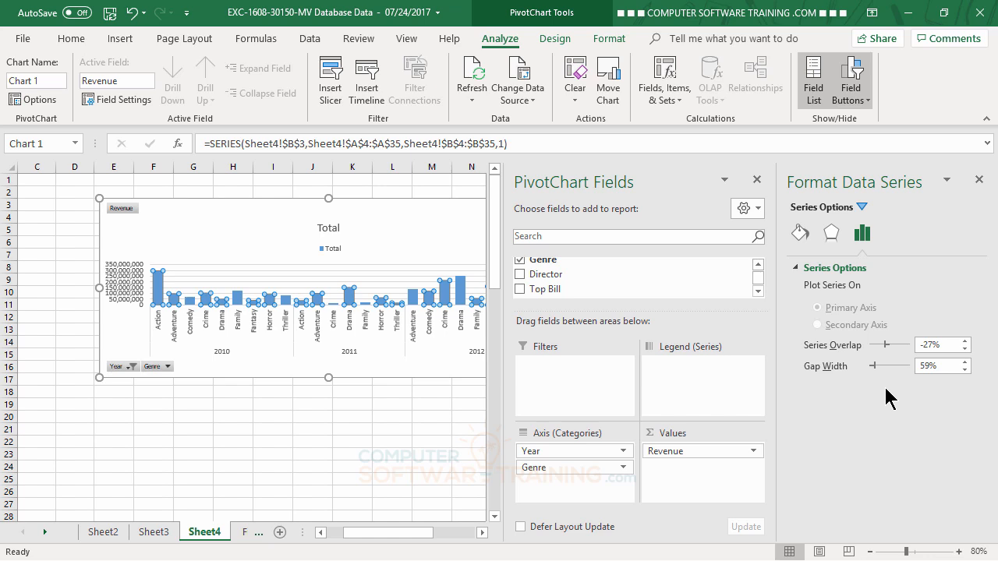
Step: Turn on Vary colors by point in the data series' fill, and close the field list and formatting panes
{"action": "left_click", "coordinate": [800, 233]}
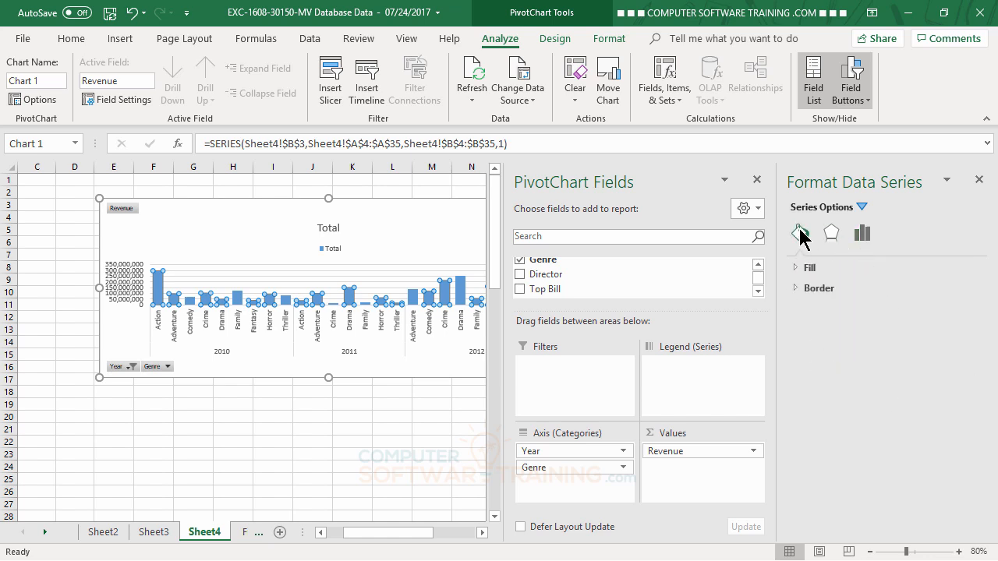
{"action": "left_click", "coordinate": [790, 268]}
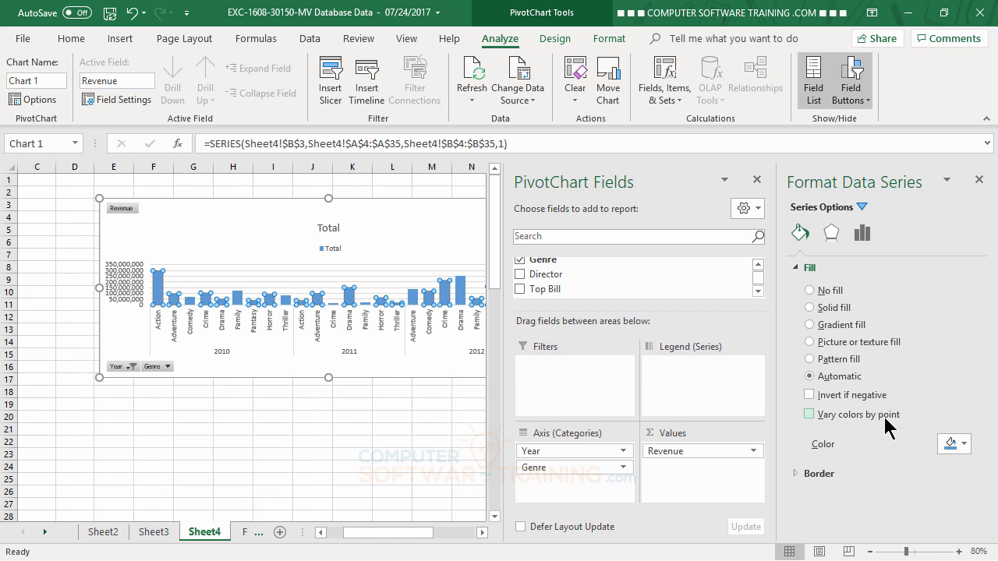
{"action": "left_click", "coordinate": [809, 414]}
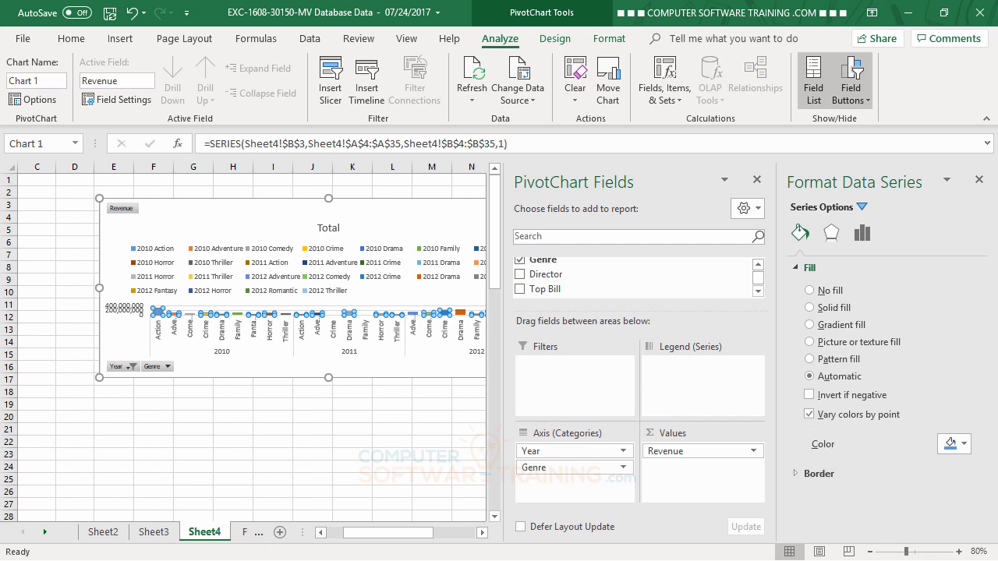
{"action": "left_click", "coordinate": [760, 179]}
{"action": "left_click", "coordinate": [980, 180]}
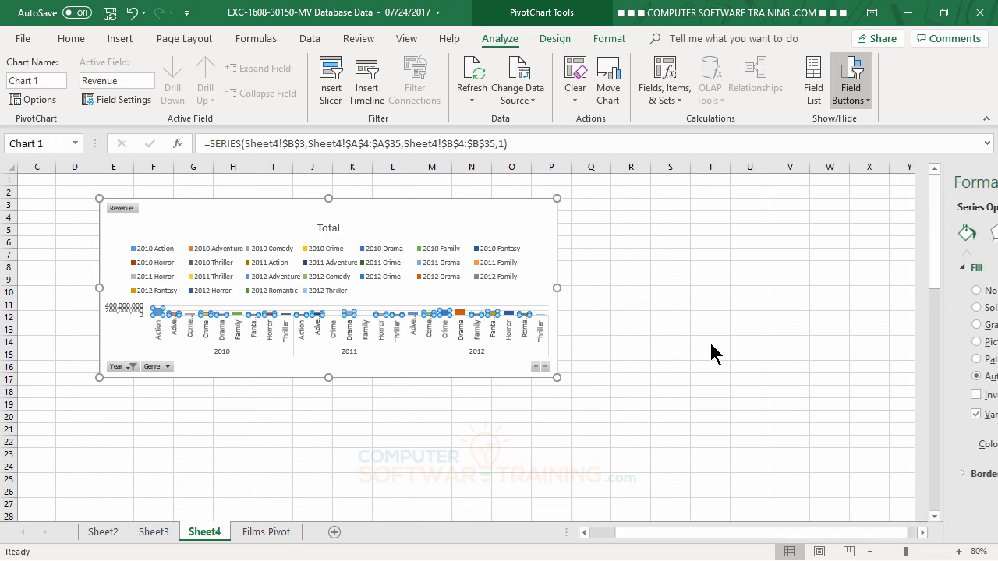
{"action": "left_click", "coordinate": [482, 418]}
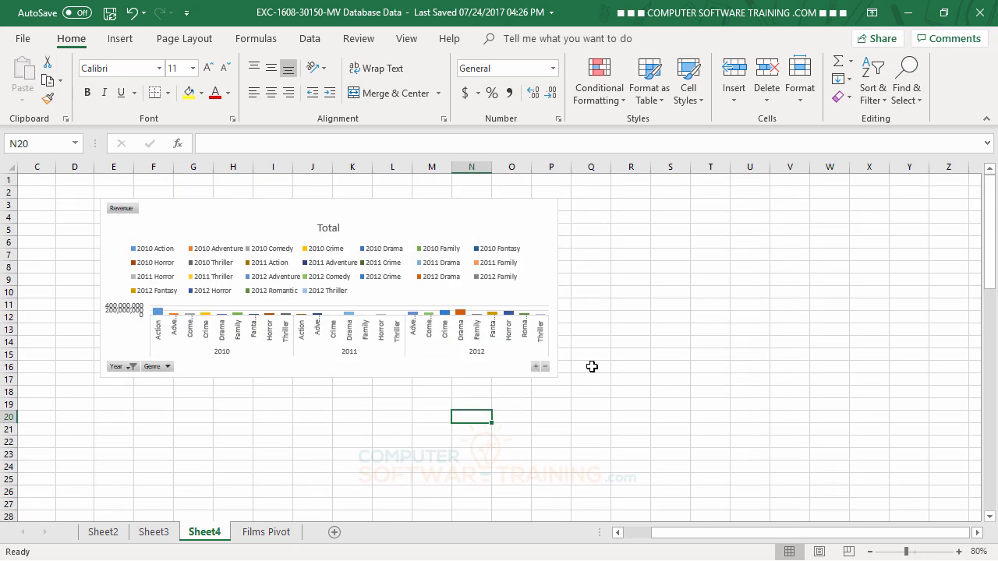
Step: Enlarge the PivotChart so it extends down to row 25 and across into column R
{"action": "left_click_drag", "start_coordinate": [680, 538], "coordinate": [619, 541]}
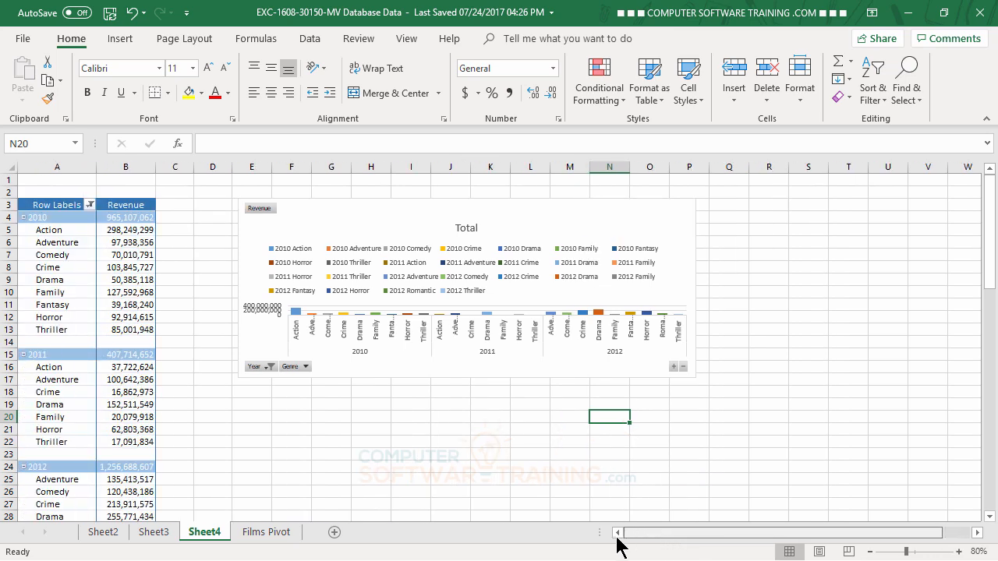
{"action": "left_click", "coordinate": [473, 376]}
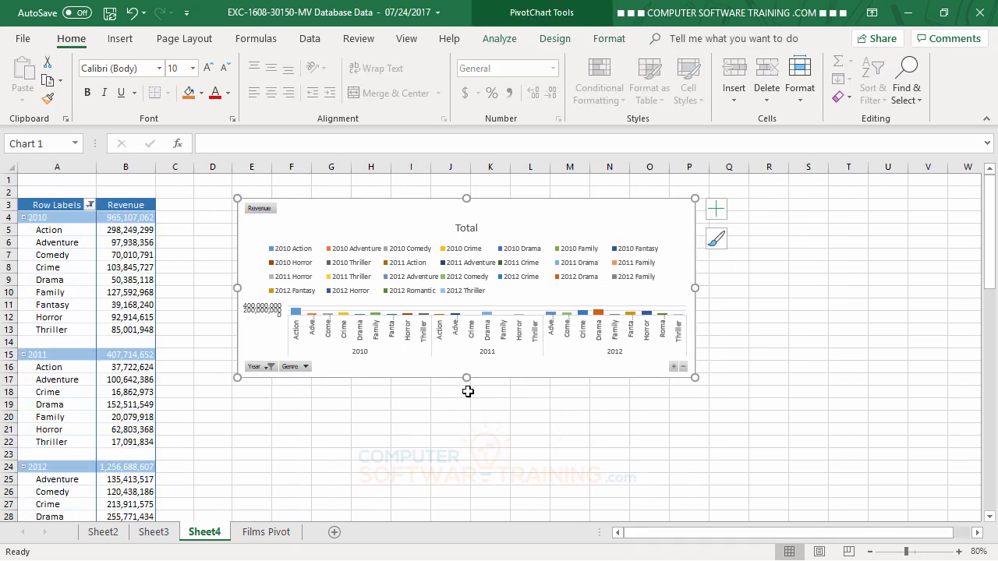
{"action": "left_click_drag", "start_coordinate": [467, 379], "coordinate": [479, 482]}
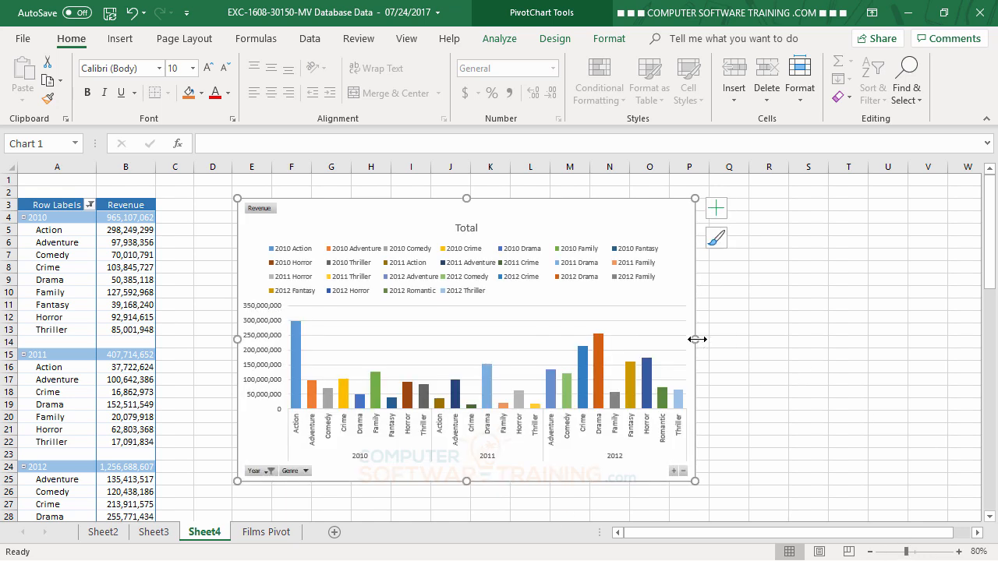
{"action": "left_click_drag", "start_coordinate": [696, 339], "coordinate": [774, 341]}
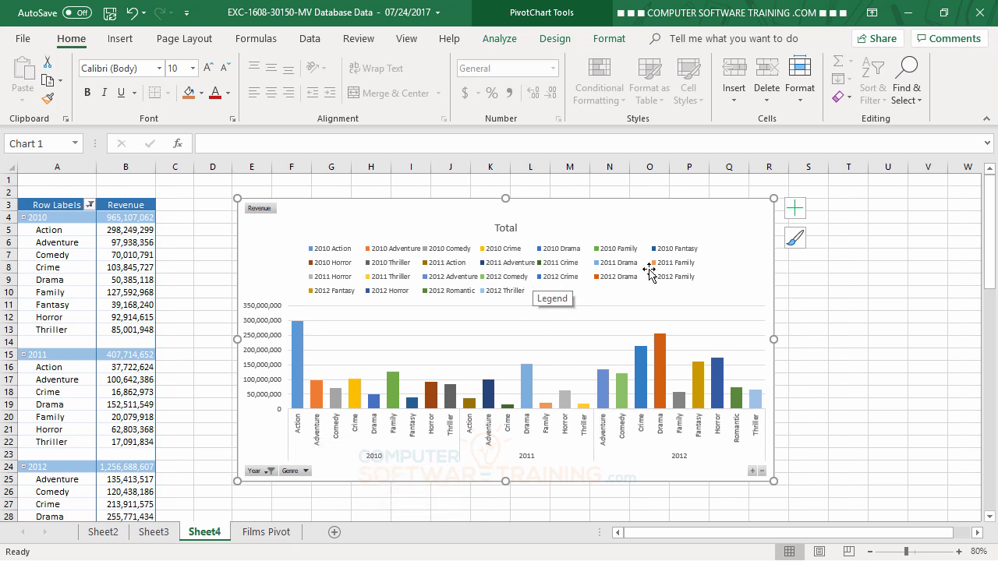
Step: Remove the legend from the PivotChart
{"action": "left_click", "coordinate": [795, 209]}
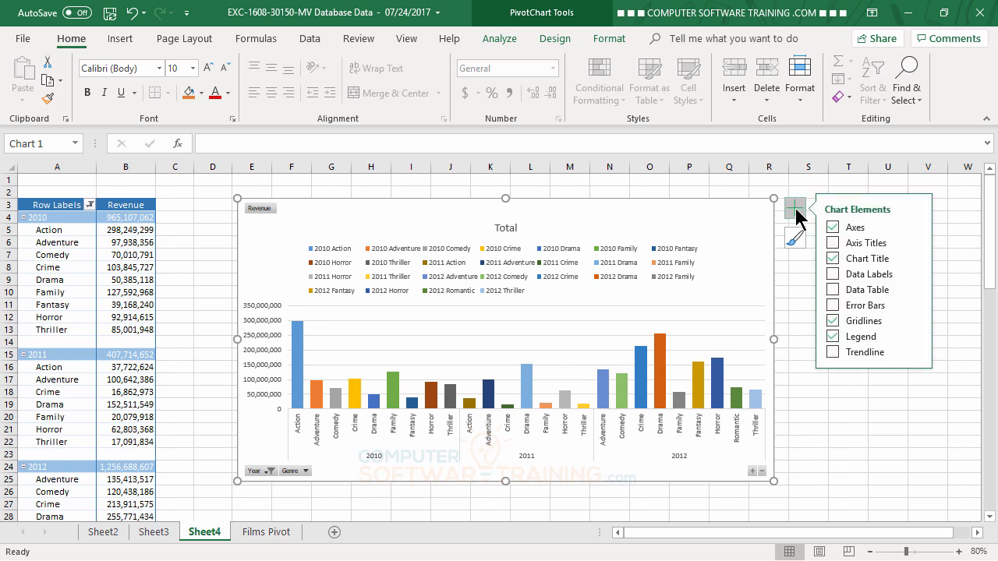
{"action": "left_click", "coordinate": [833, 336]}
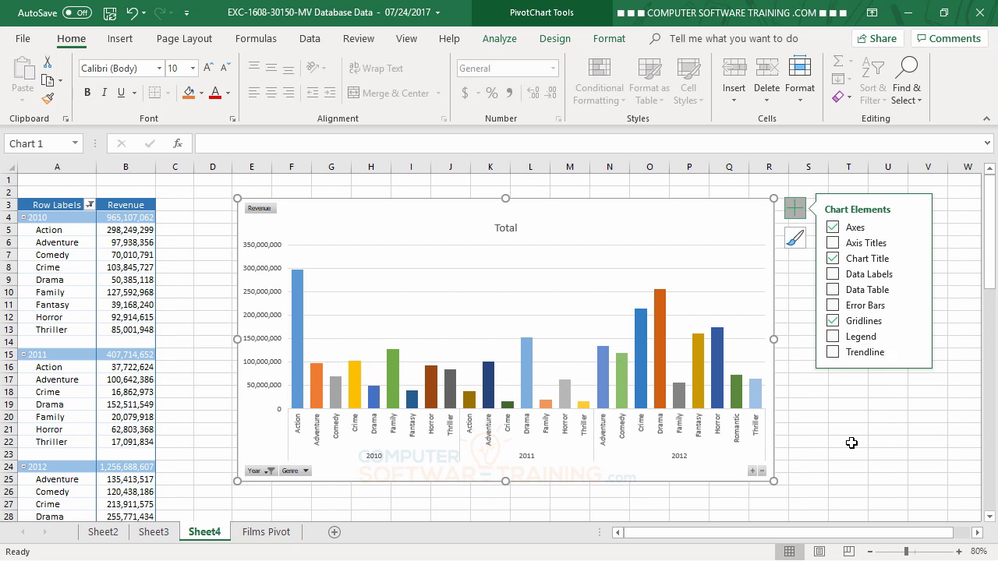
{"action": "left_click", "coordinate": [756, 223]}
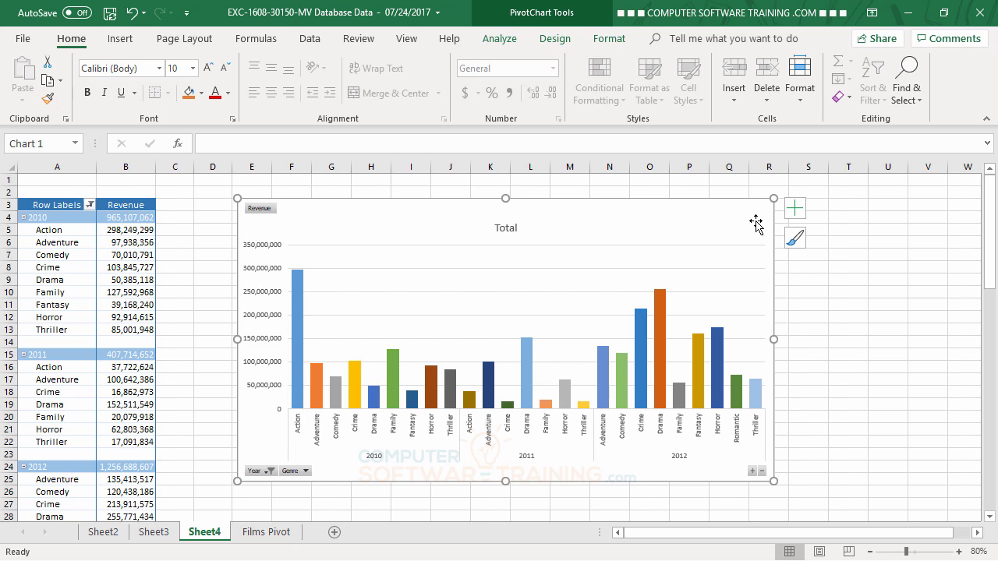
Step: Add data labels to the PivotChart's columns
{"action": "mouse_move", "coordinate": [355, 382]}
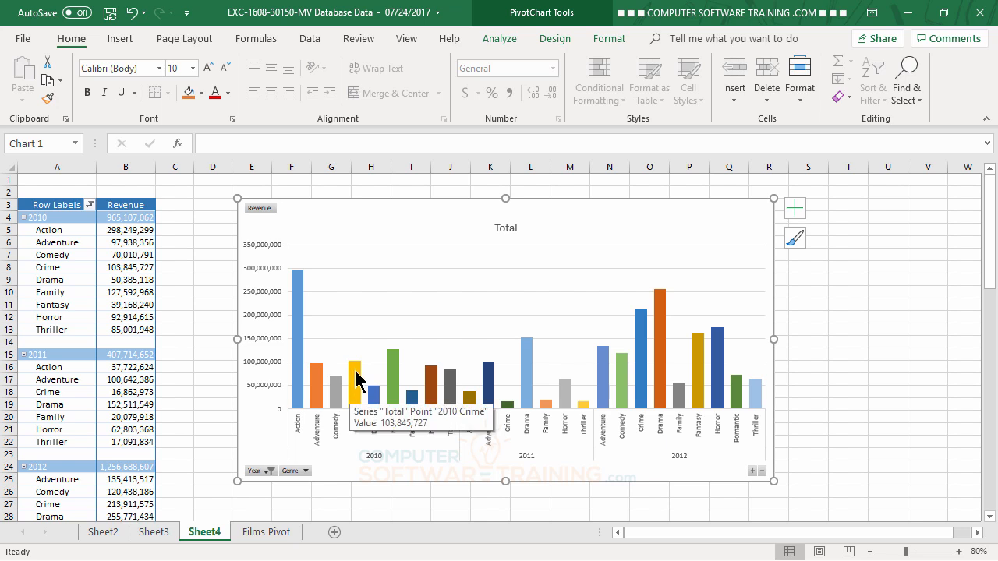
{"action": "mouse_move", "coordinate": [535, 382]}
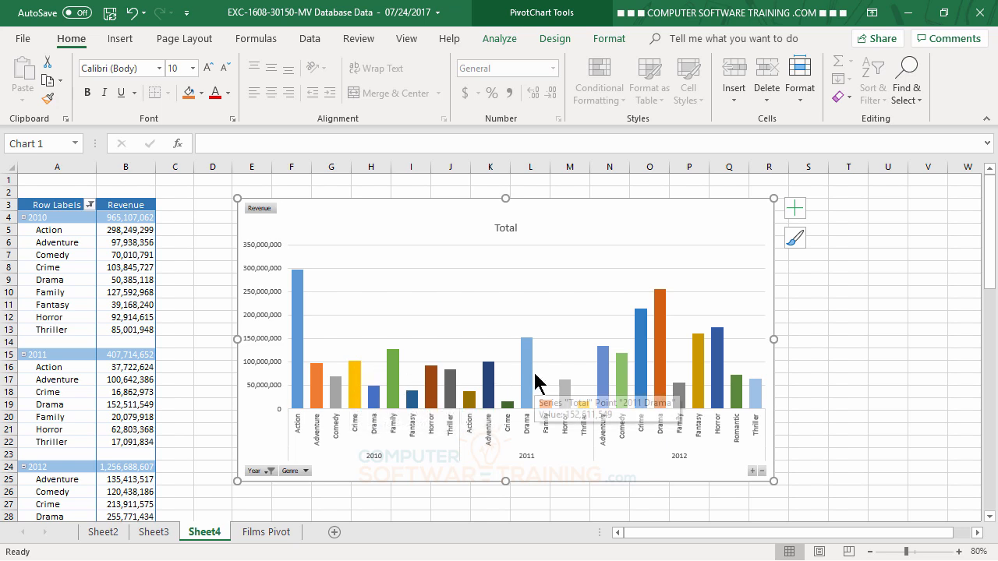
{"action": "mouse_move", "coordinate": [523, 343]}
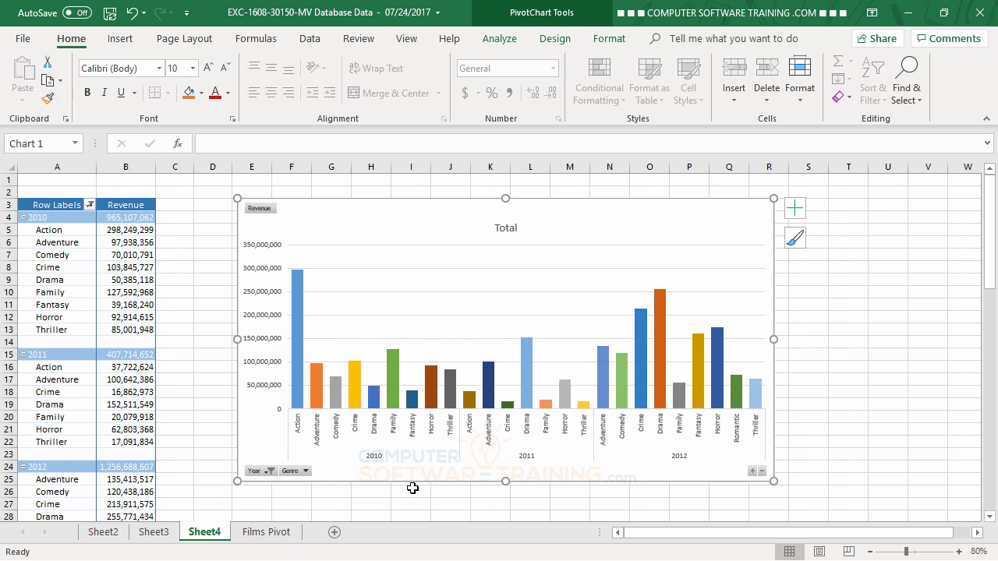
{"action": "left_click", "coordinate": [795, 208]}
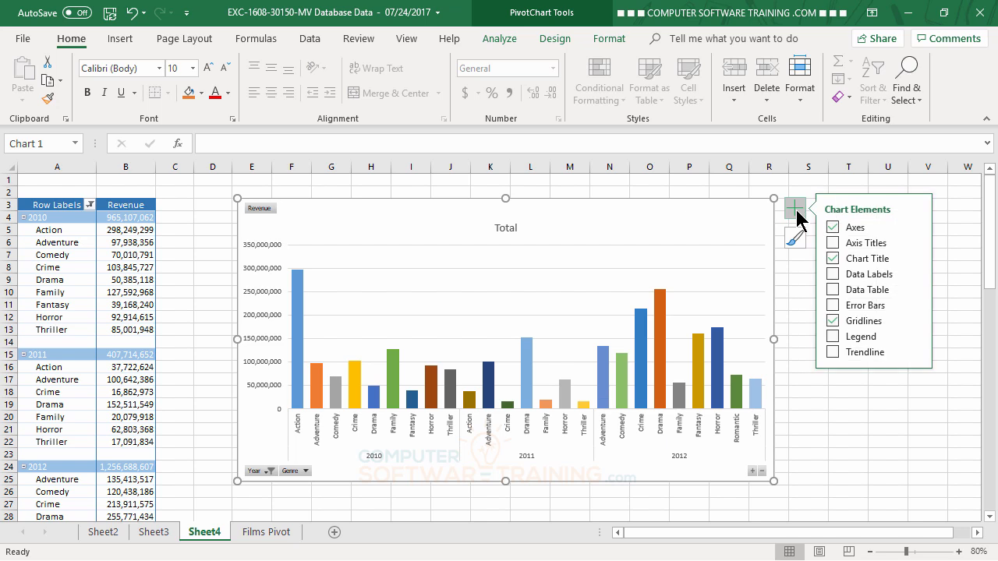
{"action": "left_click", "coordinate": [833, 273]}
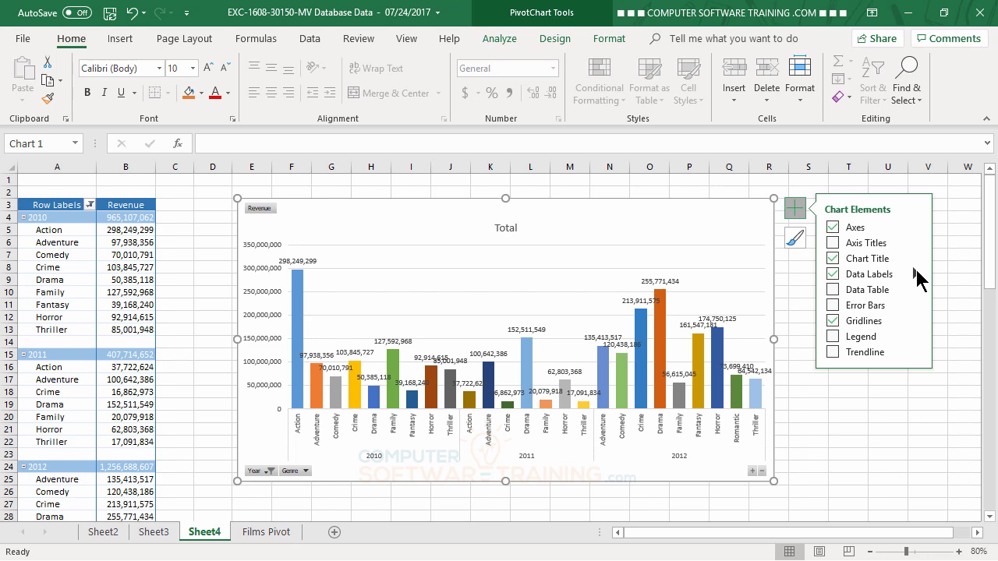
Step: Set the data labels' text direction to Rotate all text 270°
{"action": "left_click", "coordinate": [916, 274]}
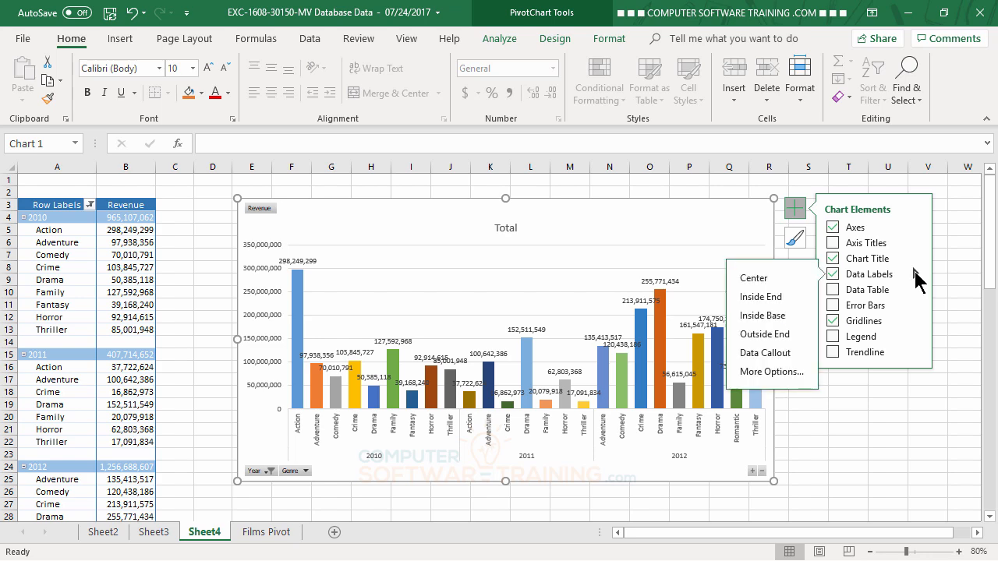
{"action": "left_click", "coordinate": [791, 373]}
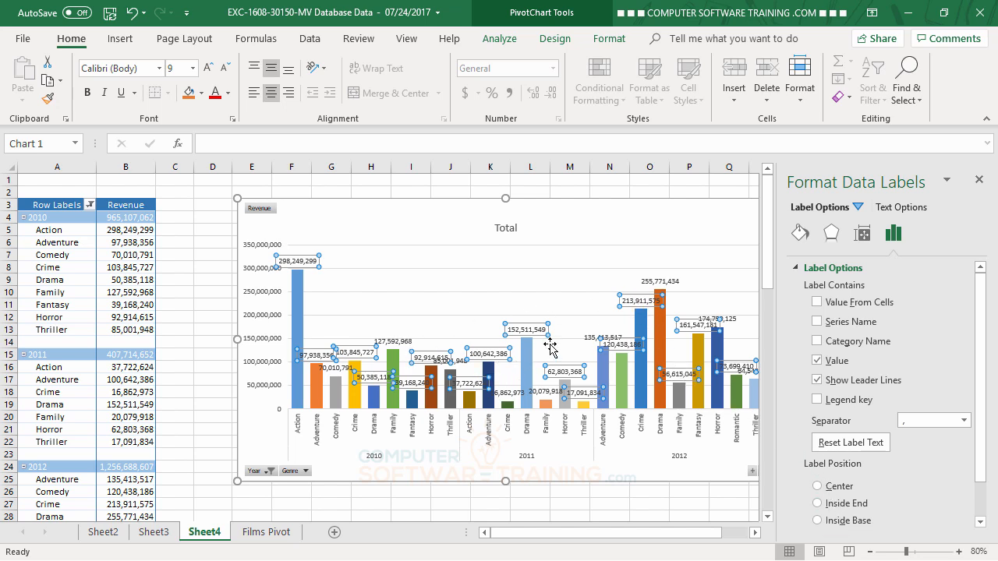
{"action": "left_click", "coordinate": [862, 234]}
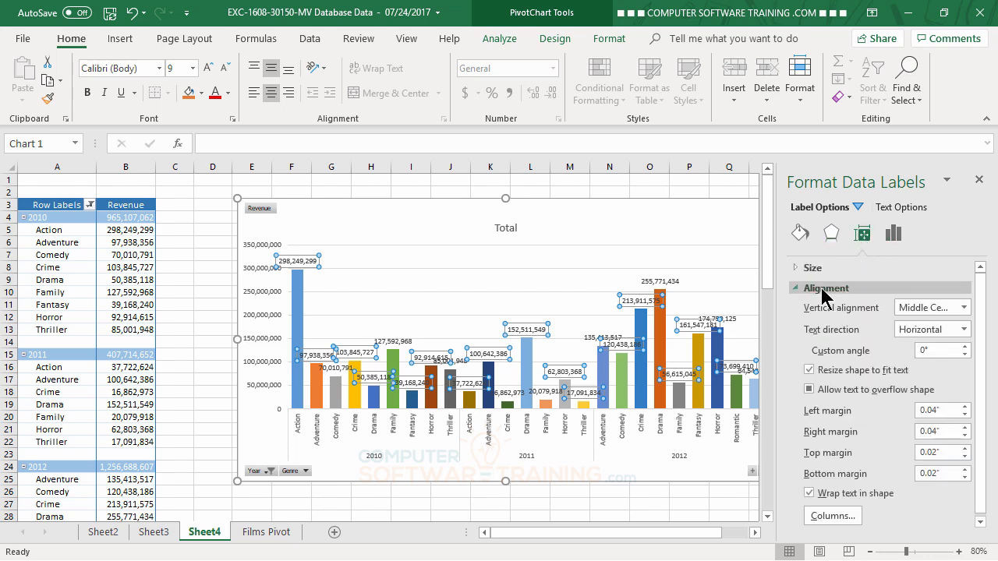
{"action": "left_click", "coordinate": [925, 330]}
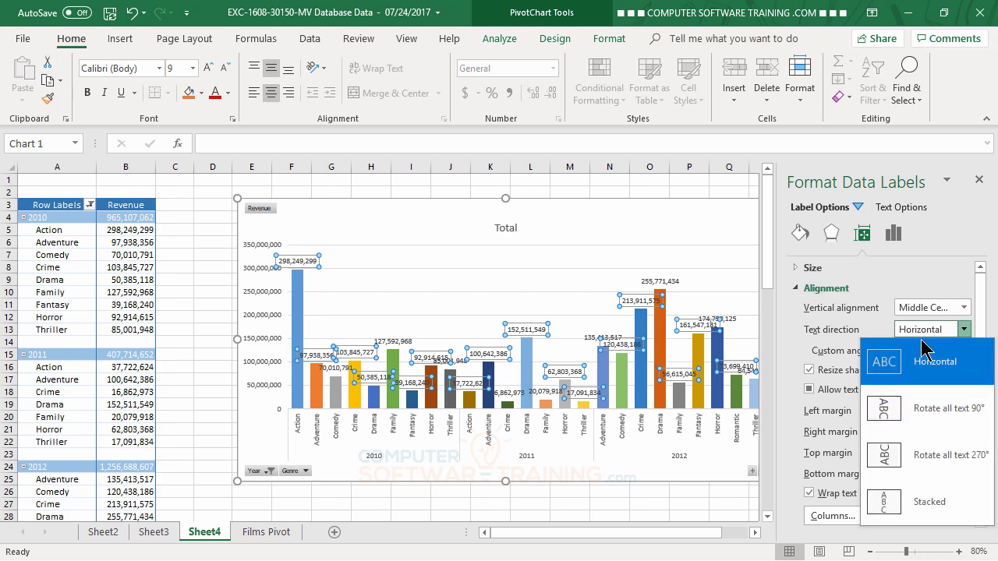
{"action": "left_click", "coordinate": [928, 464]}
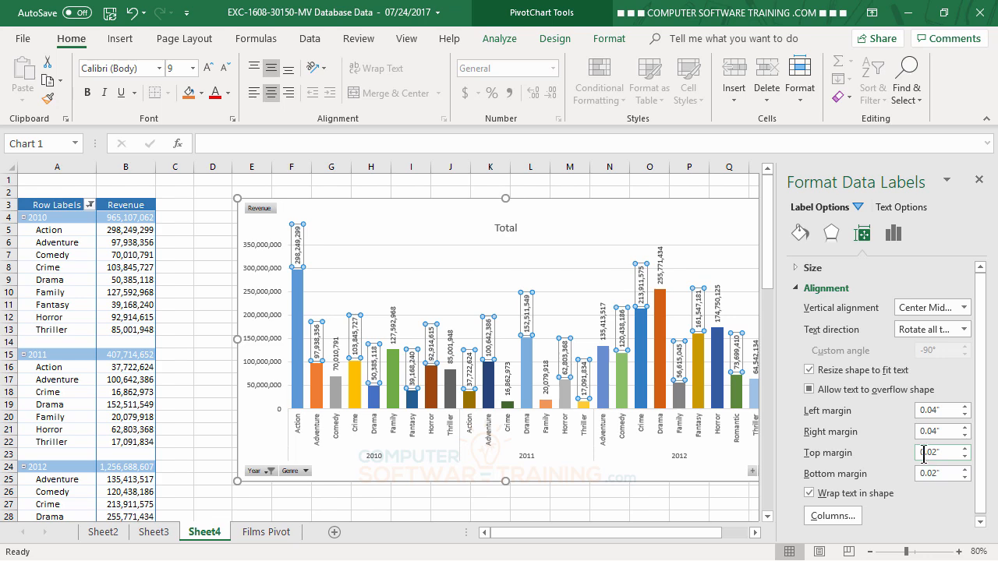
Step: Try the Inside End position for the data labels and set it back to Outside End
{"action": "left_click", "coordinate": [894, 235]}
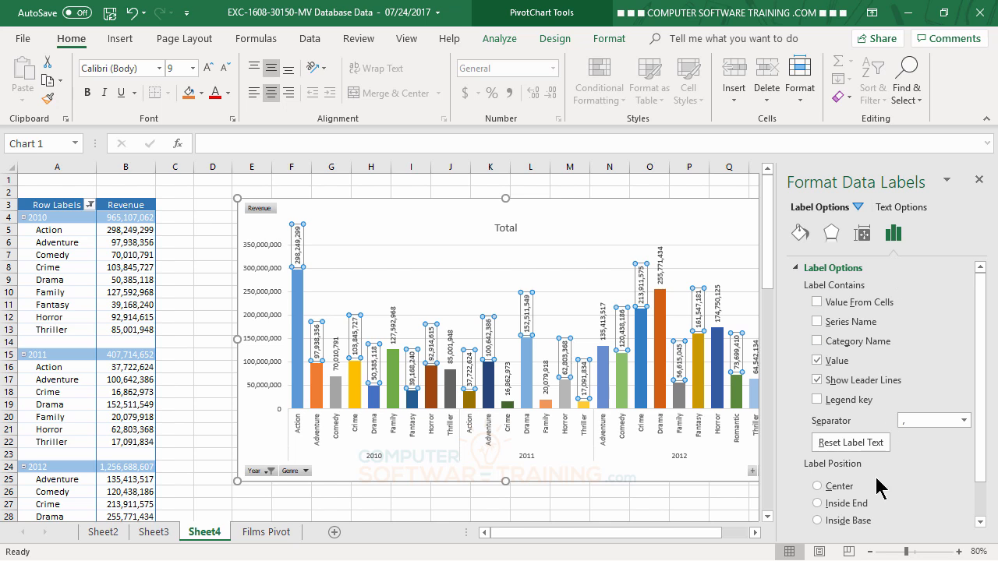
{"action": "left_click_drag", "start_coordinate": [982, 430], "coordinate": [984, 475]}
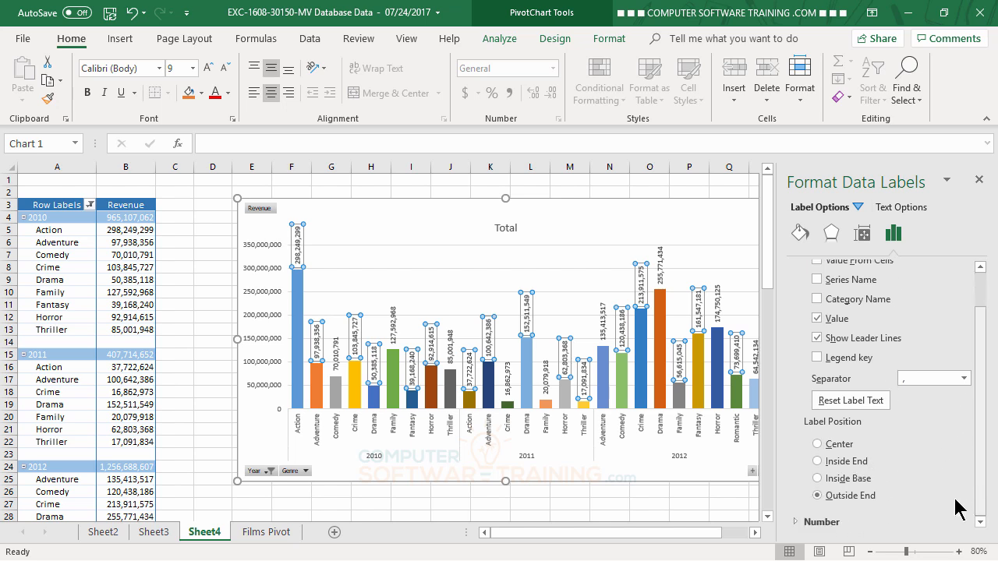
{"action": "left_click", "coordinate": [842, 463]}
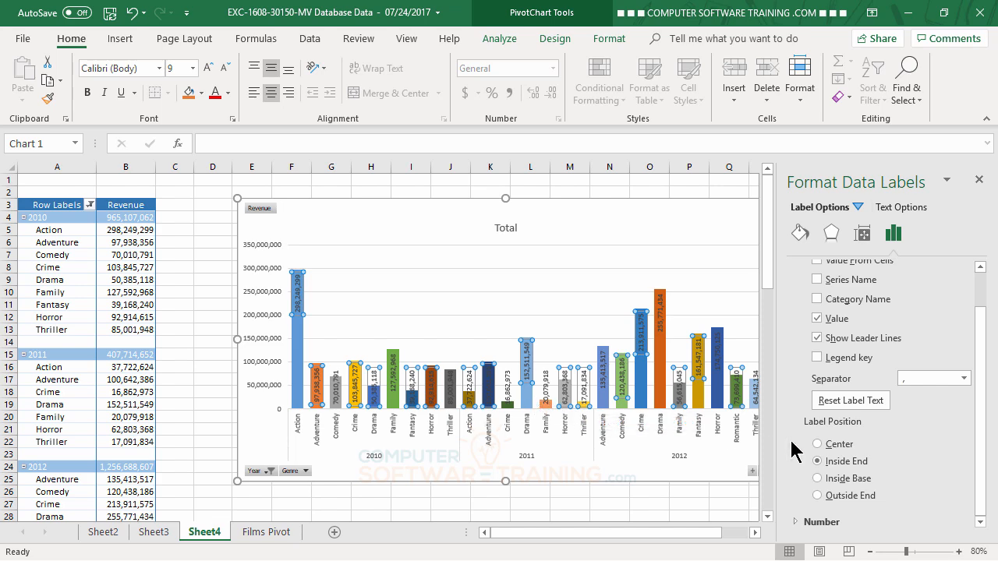
{"action": "left_click", "coordinate": [817, 496]}
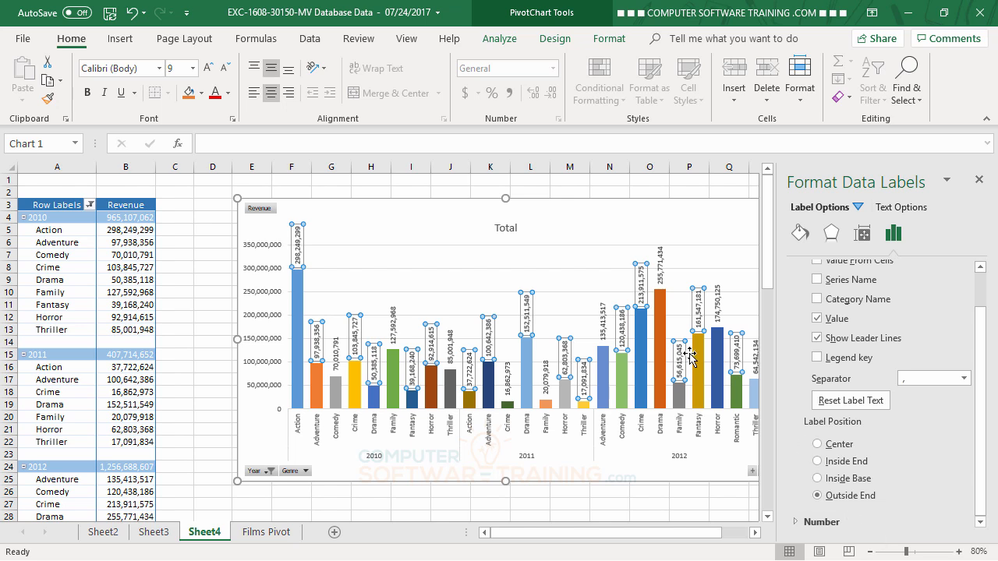
Step: Make the PivotChart's data labels bold and close the data label formatting options
{"action": "left_click", "coordinate": [86, 97]}
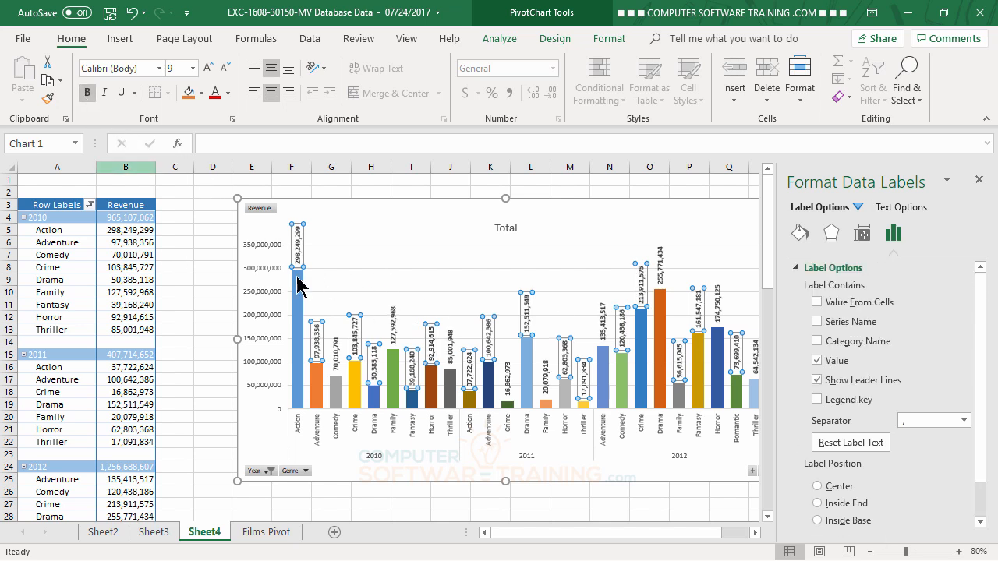
{"action": "left_click", "coordinate": [980, 179]}
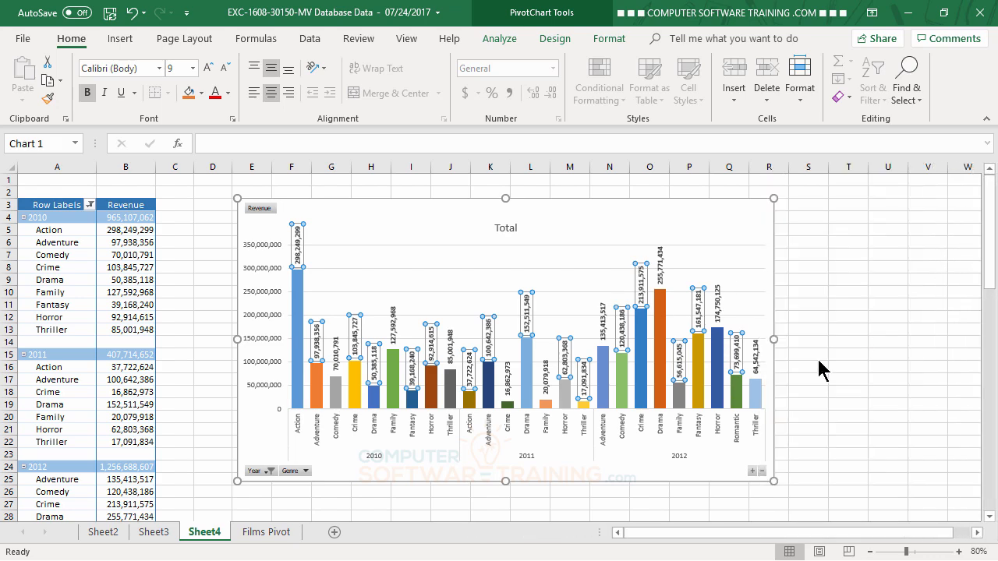
Step: Change the chart title to "Top 3 Years" and format it bold at font size 20
{"action": "left_click", "coordinate": [508, 229]}
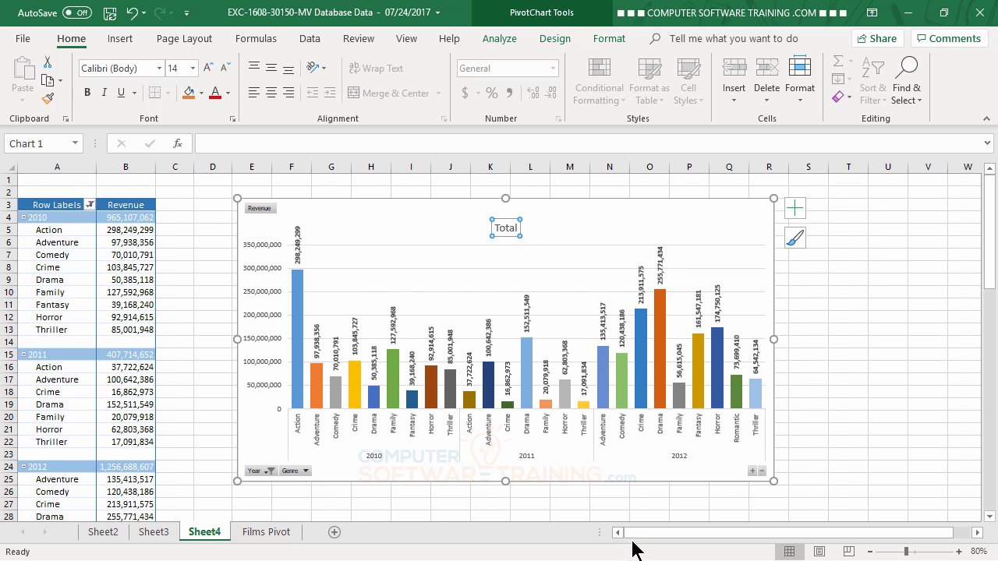
{"action": "type", "text": "Top 3 Years"}
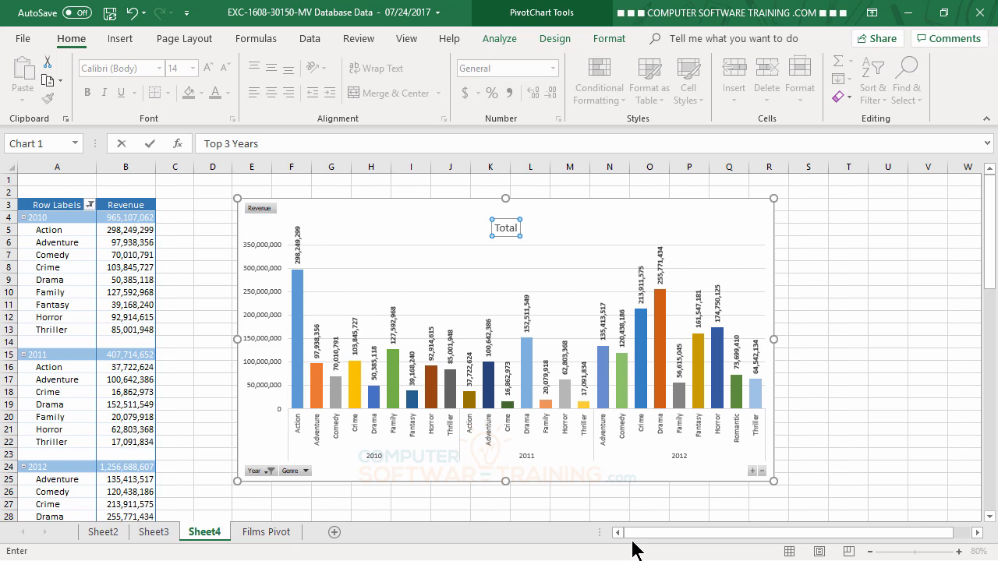
{"action": "key", "text": "Return"}
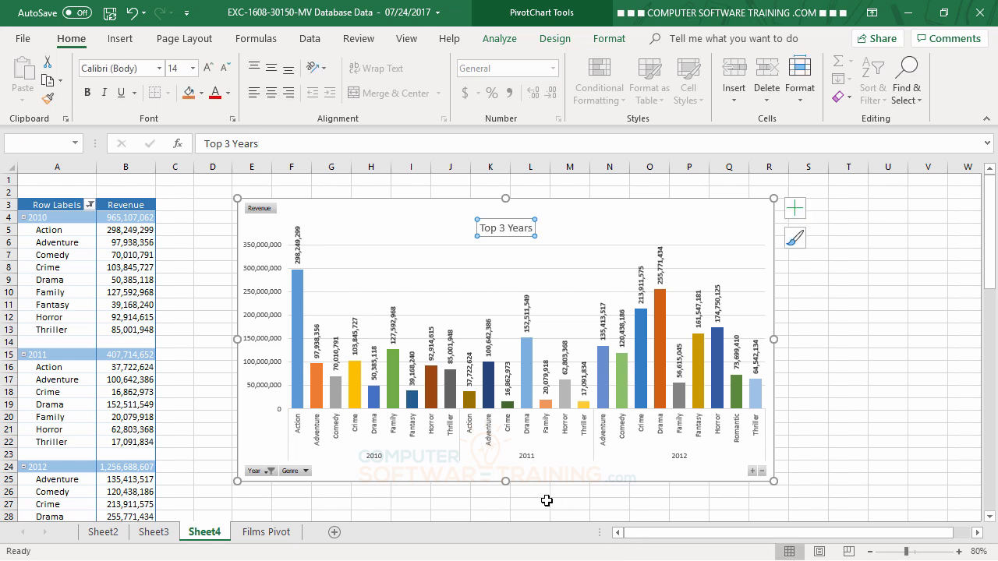
{"action": "left_click", "coordinate": [89, 93]}
{"action": "left_click", "coordinate": [207, 68]}
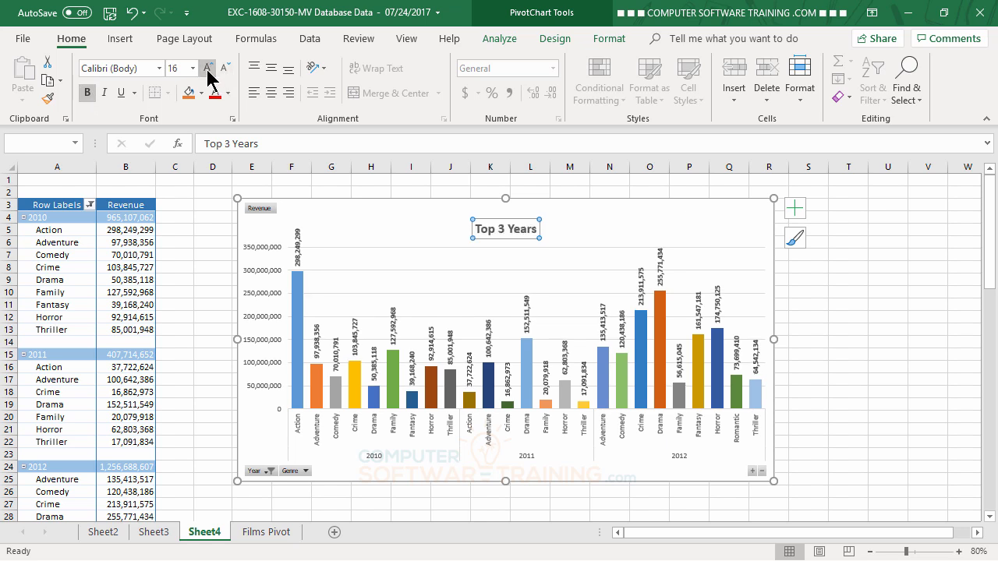
{"action": "left_click", "coordinate": [207, 68]}
{"action": "left_click", "coordinate": [207, 69]}
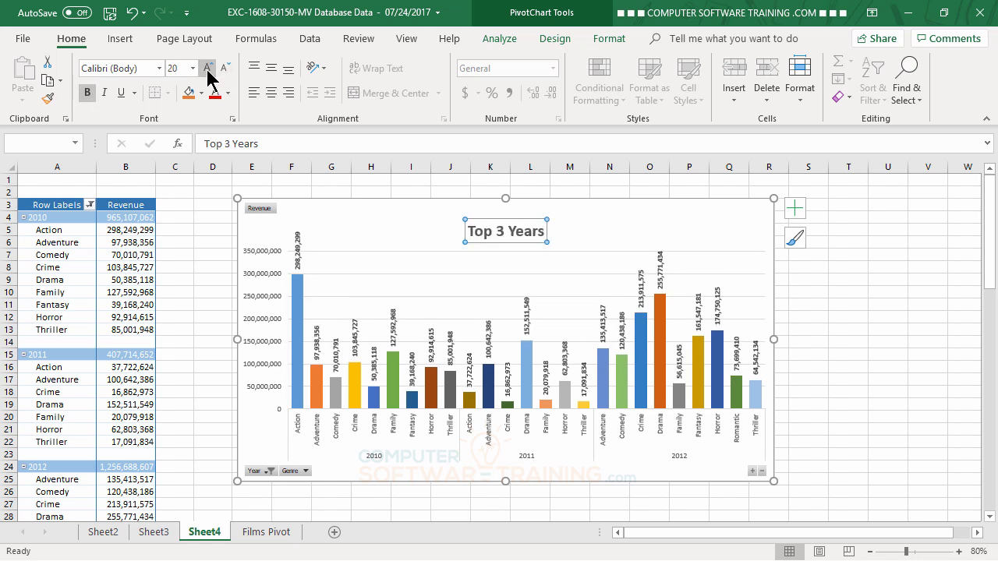
Step: Format the vertical axis labels bold at font size 10 and the horizontal axis labels bold at 10.5
{"action": "left_click", "coordinate": [257, 303]}
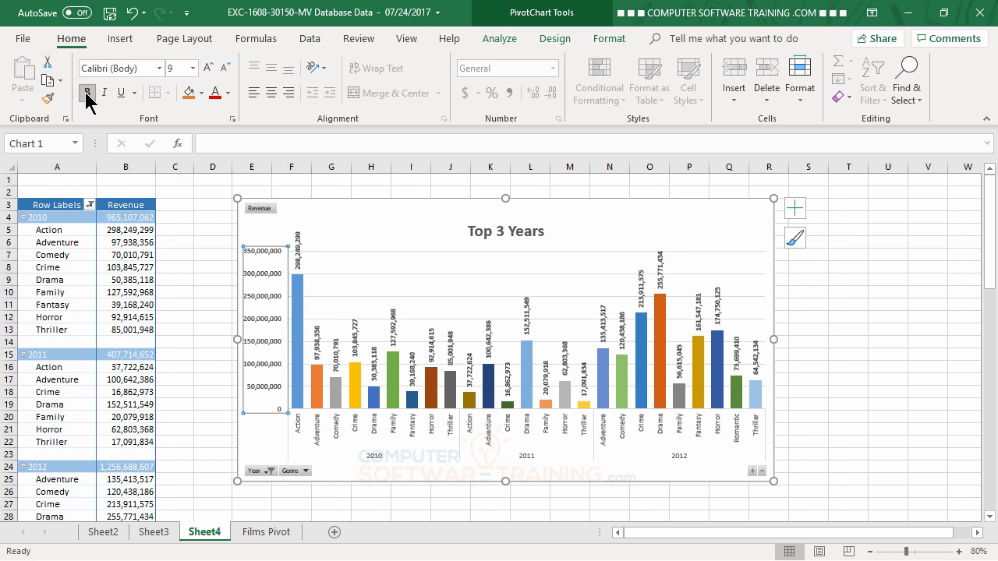
{"action": "left_click", "coordinate": [209, 68]}
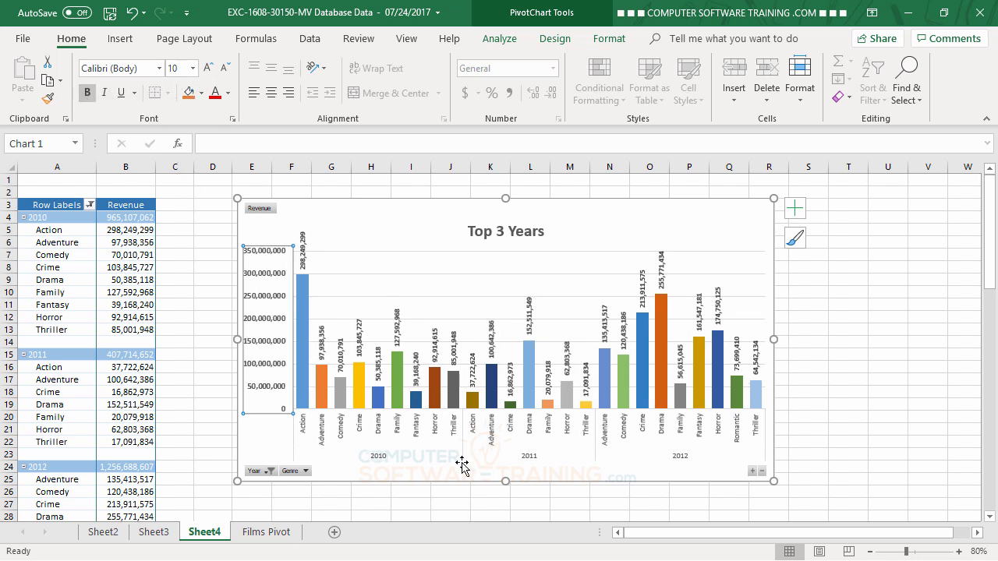
{"action": "left_click", "coordinate": [530, 431]}
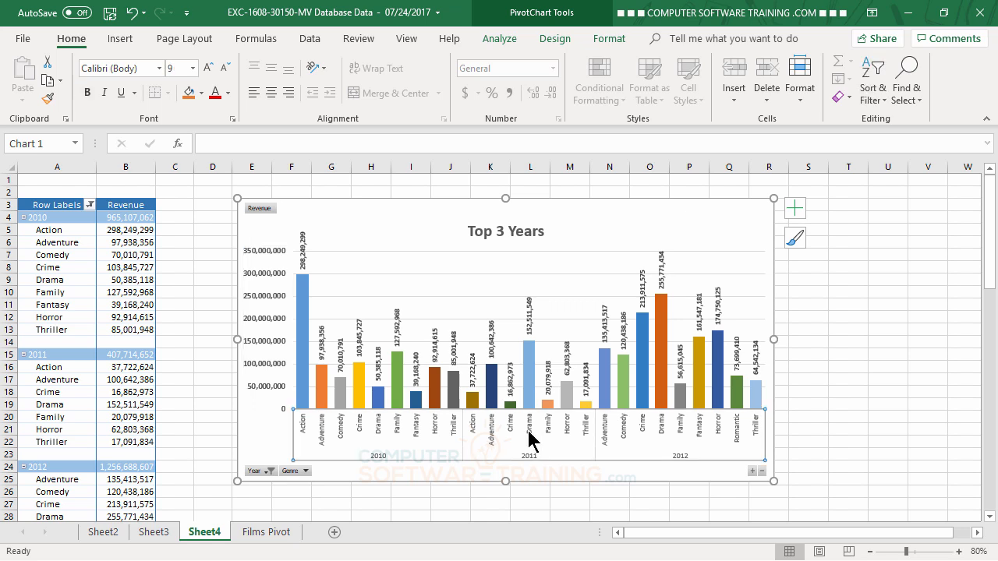
{"action": "left_click", "coordinate": [88, 94]}
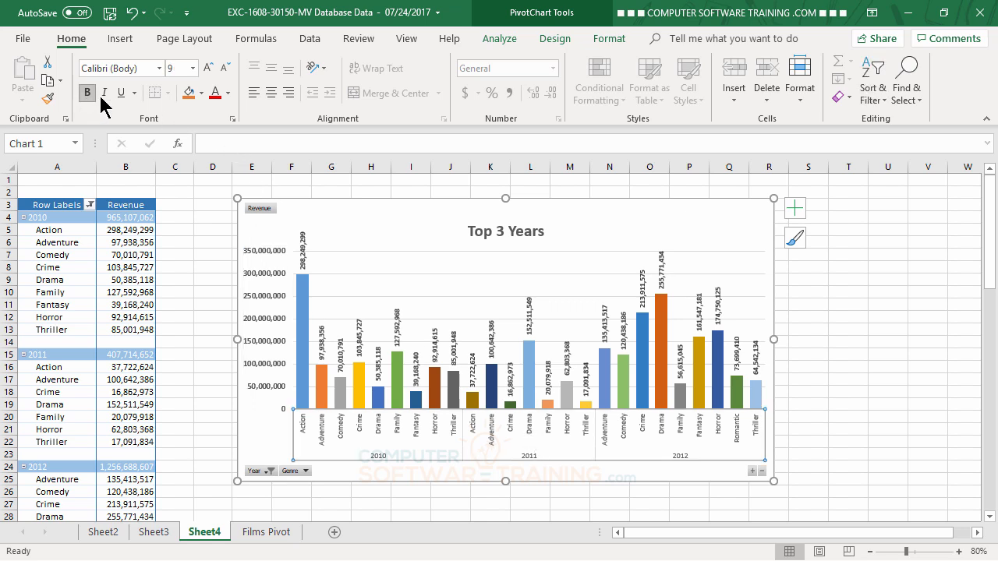
{"action": "left_click", "coordinate": [206, 68]}
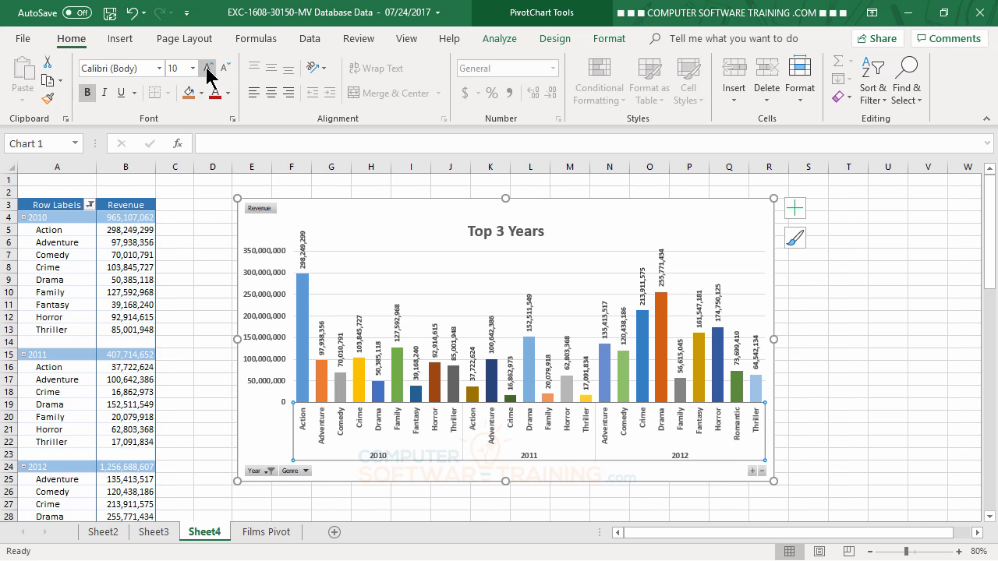
{"action": "left_click", "coordinate": [206, 69]}
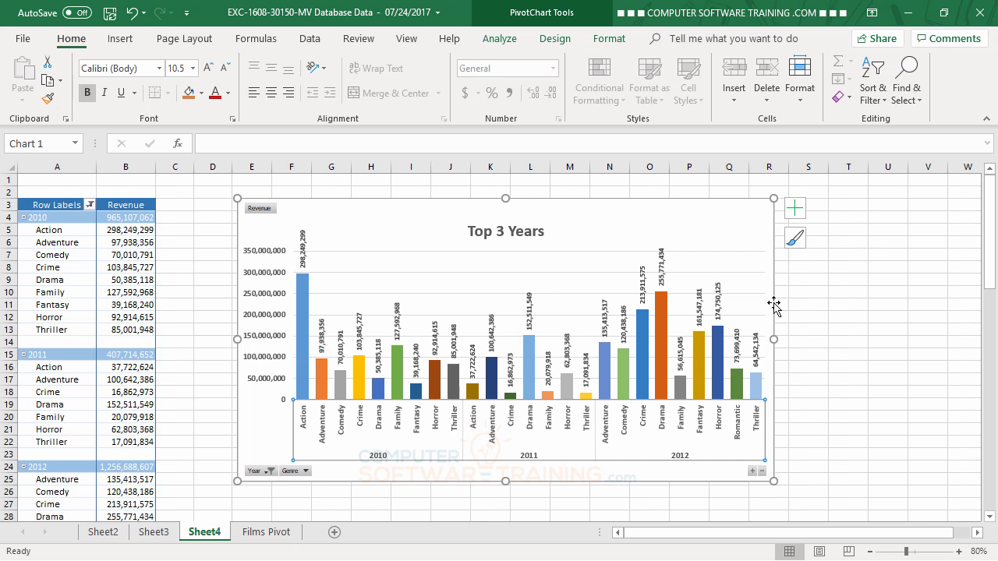
Step: Add only a primary vertical axis title to the PivotChart, reading "Canadien Pesos"
{"action": "left_click", "coordinate": [795, 211]}
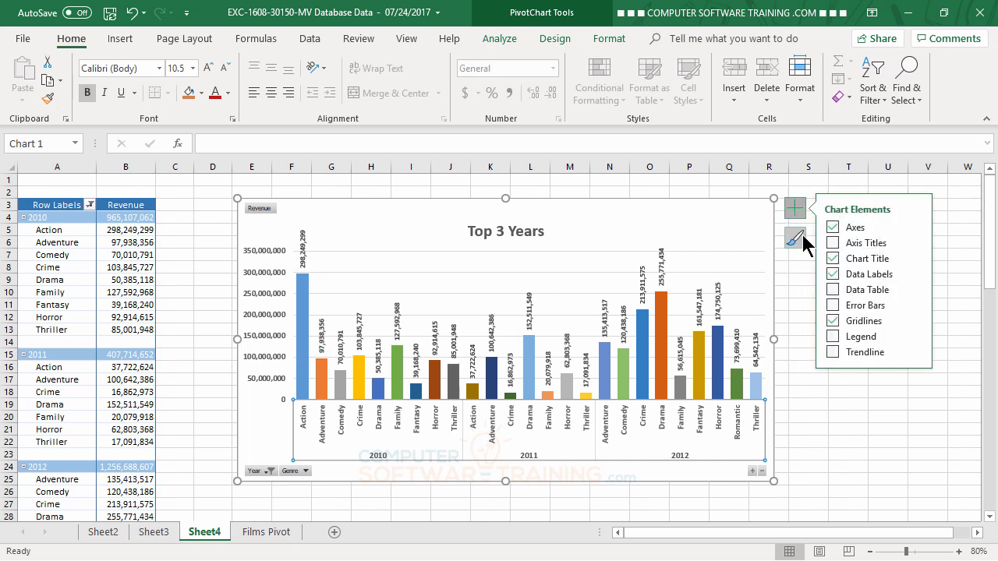
{"action": "left_click", "coordinate": [916, 243]}
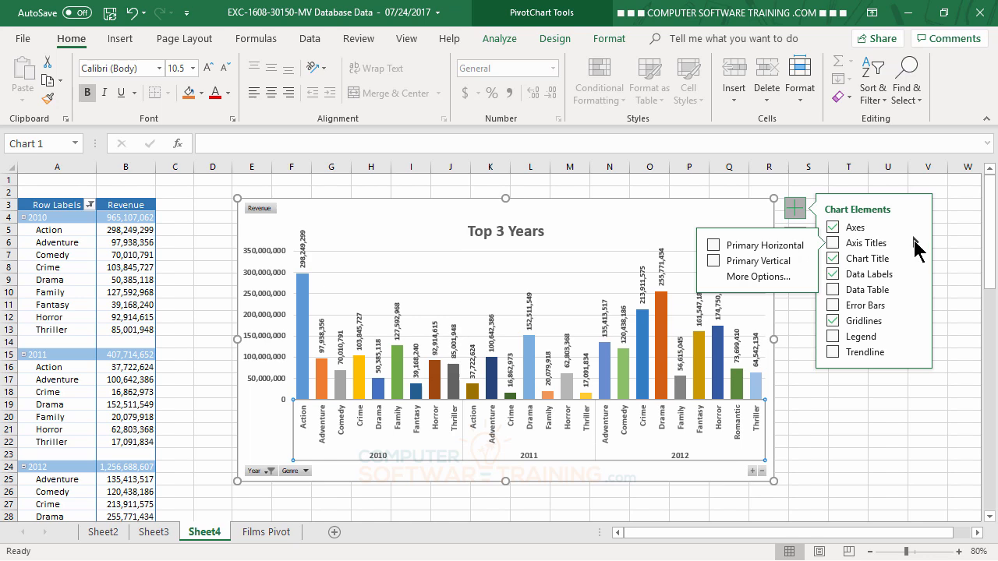
{"action": "left_click", "coordinate": [714, 246]}
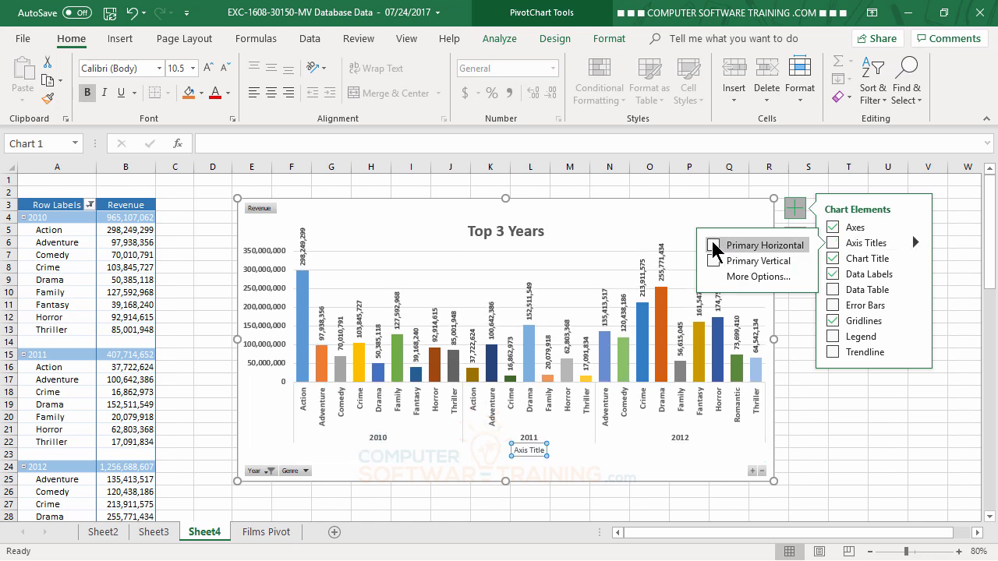
{"action": "left_click", "coordinate": [714, 246]}
{"action": "left_click", "coordinate": [715, 260]}
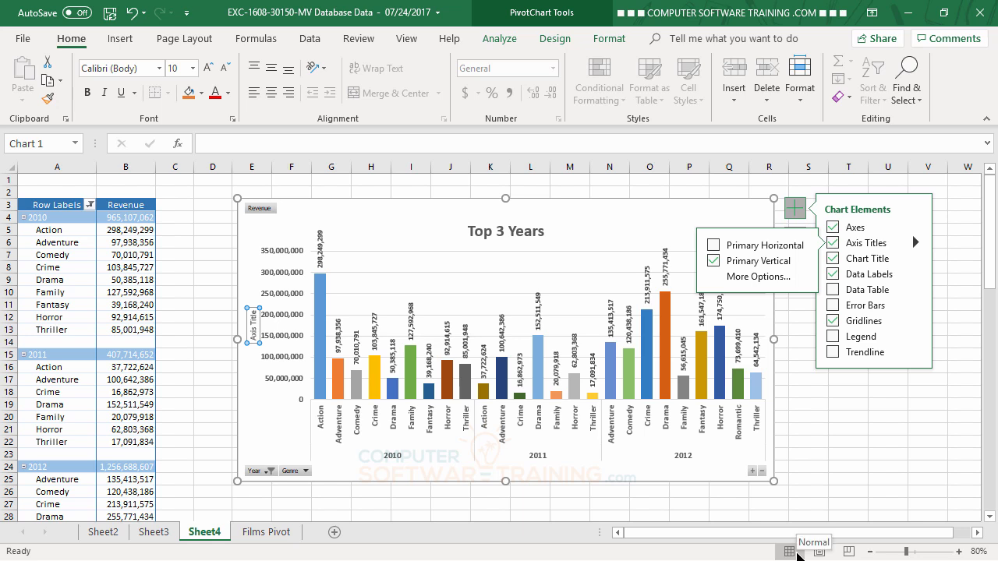
{"action": "type", "text": "Canadien Pesos"}
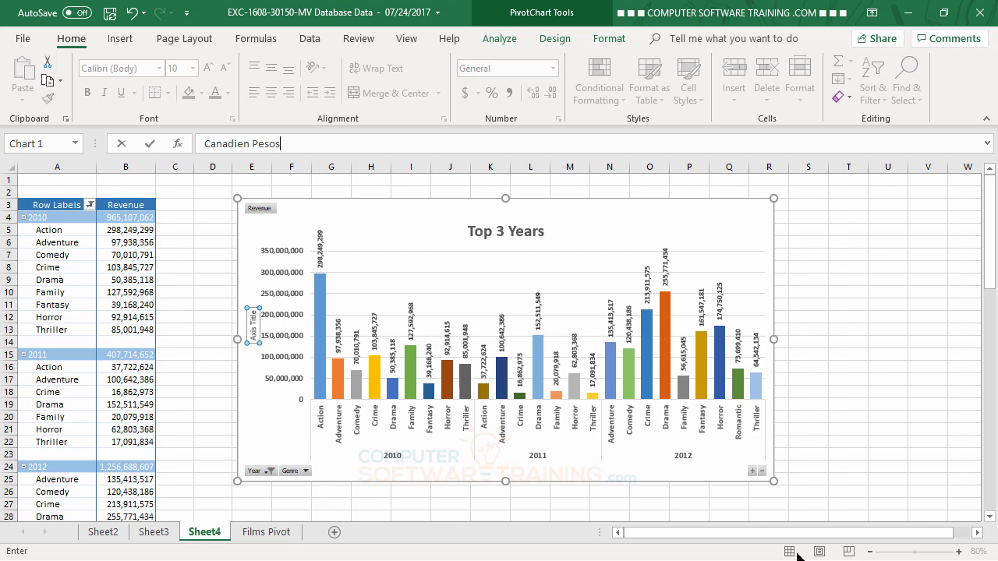
{"action": "key", "text": "Return"}
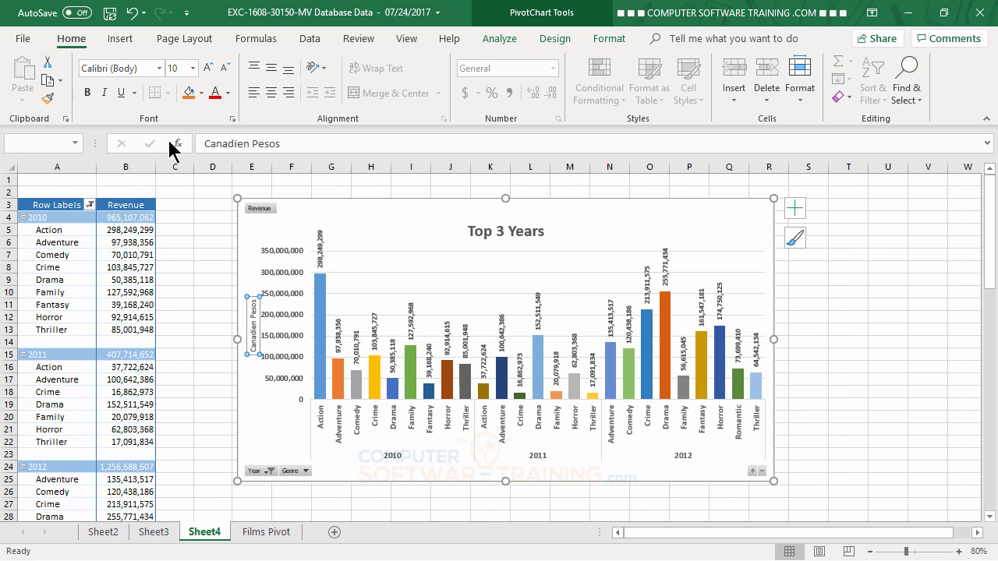
Step: Format the vertical axis title bold at font size 16 and deselect the chart
{"action": "left_click", "coordinate": [89, 95]}
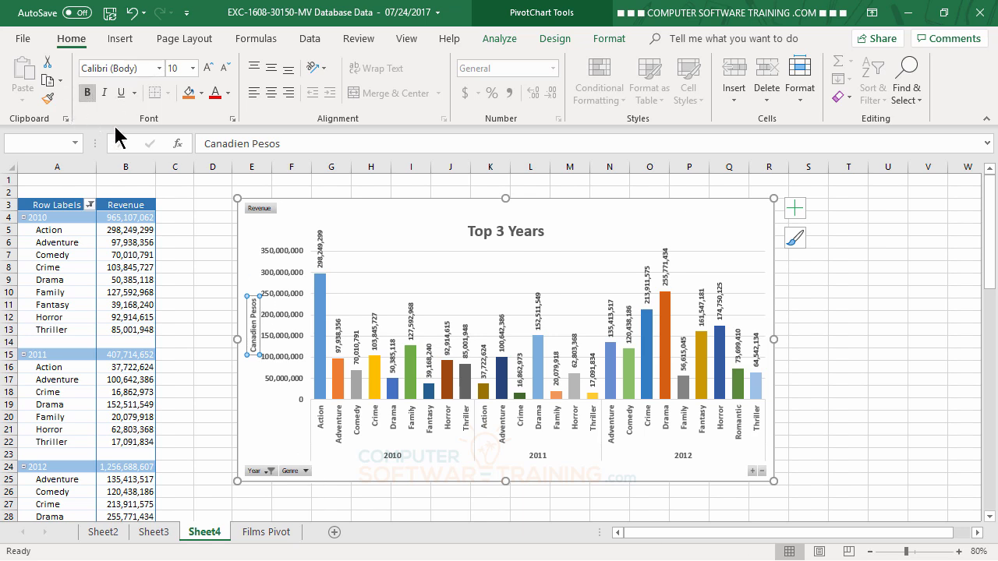
{"action": "left_click", "coordinate": [209, 68]}
{"action": "left_click", "coordinate": [208, 67]}
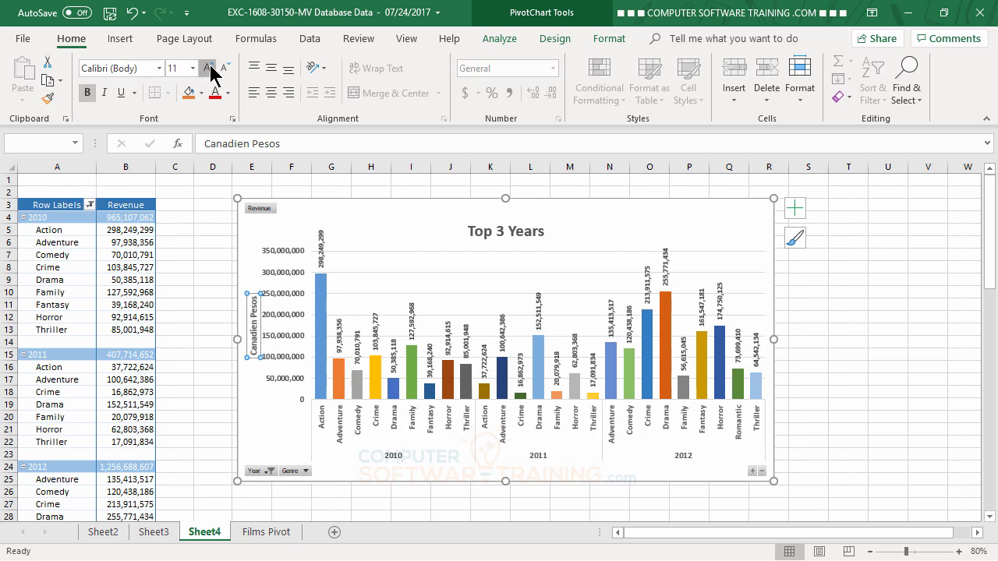
{"action": "left_click", "coordinate": [208, 68]}
{"action": "left_click", "coordinate": [208, 68]}
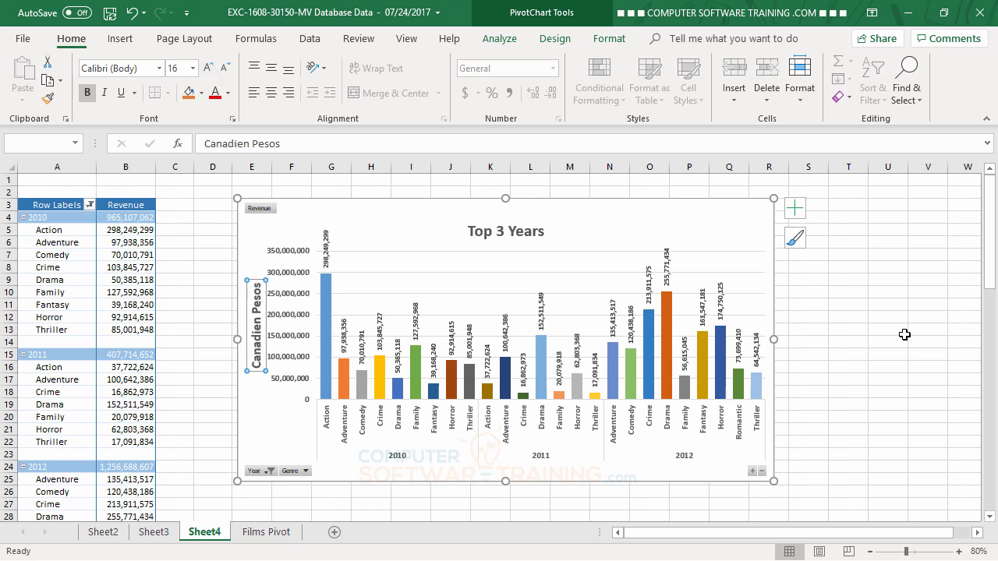
{"action": "left_click", "coordinate": [851, 305]}
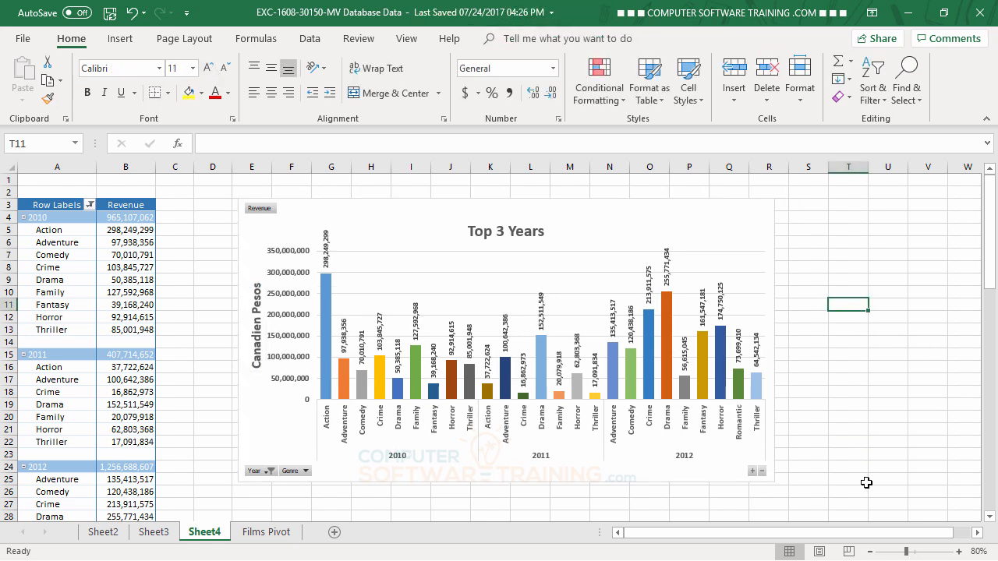